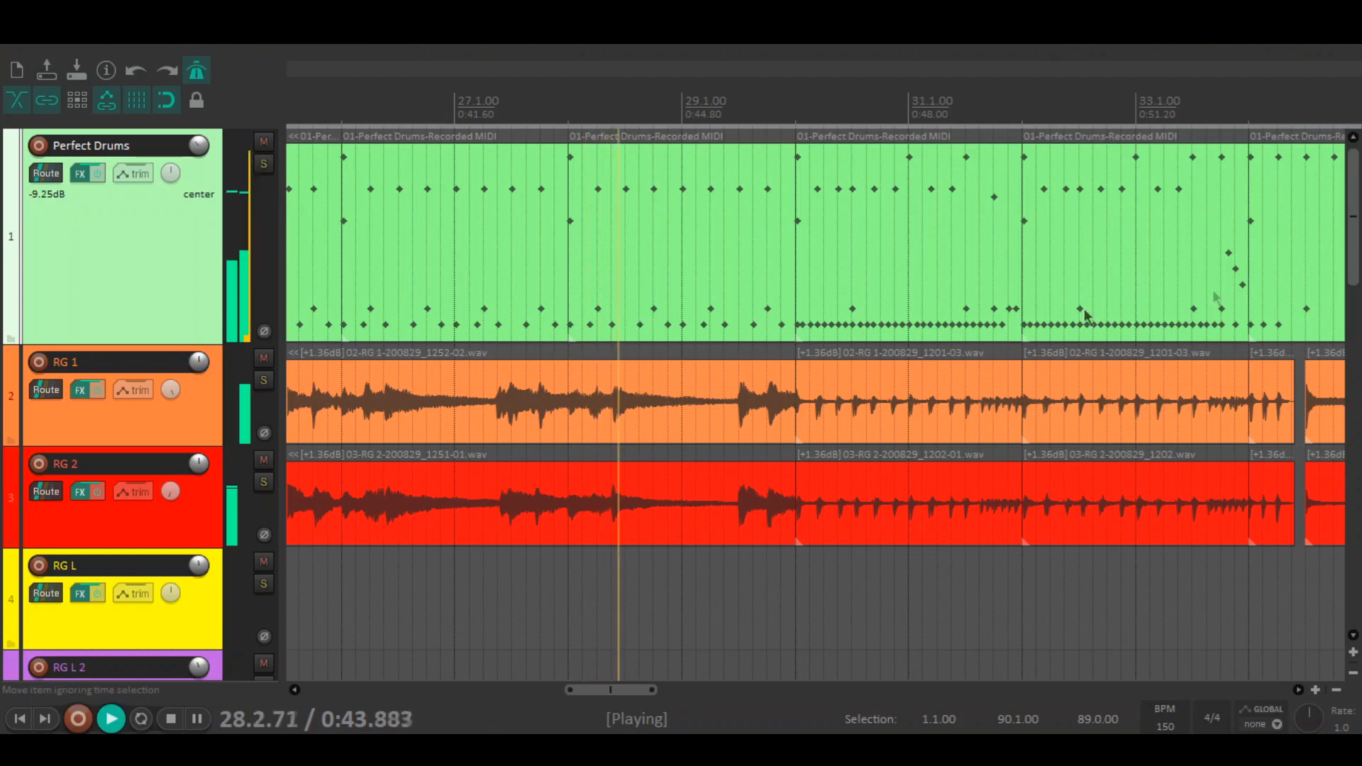
Play the song while viewing the Metal vocal MASTER and Vocal MASTER tracks and the drum and guitar tracks, and stop playback.
drag(1359, 257, 1352, 576)
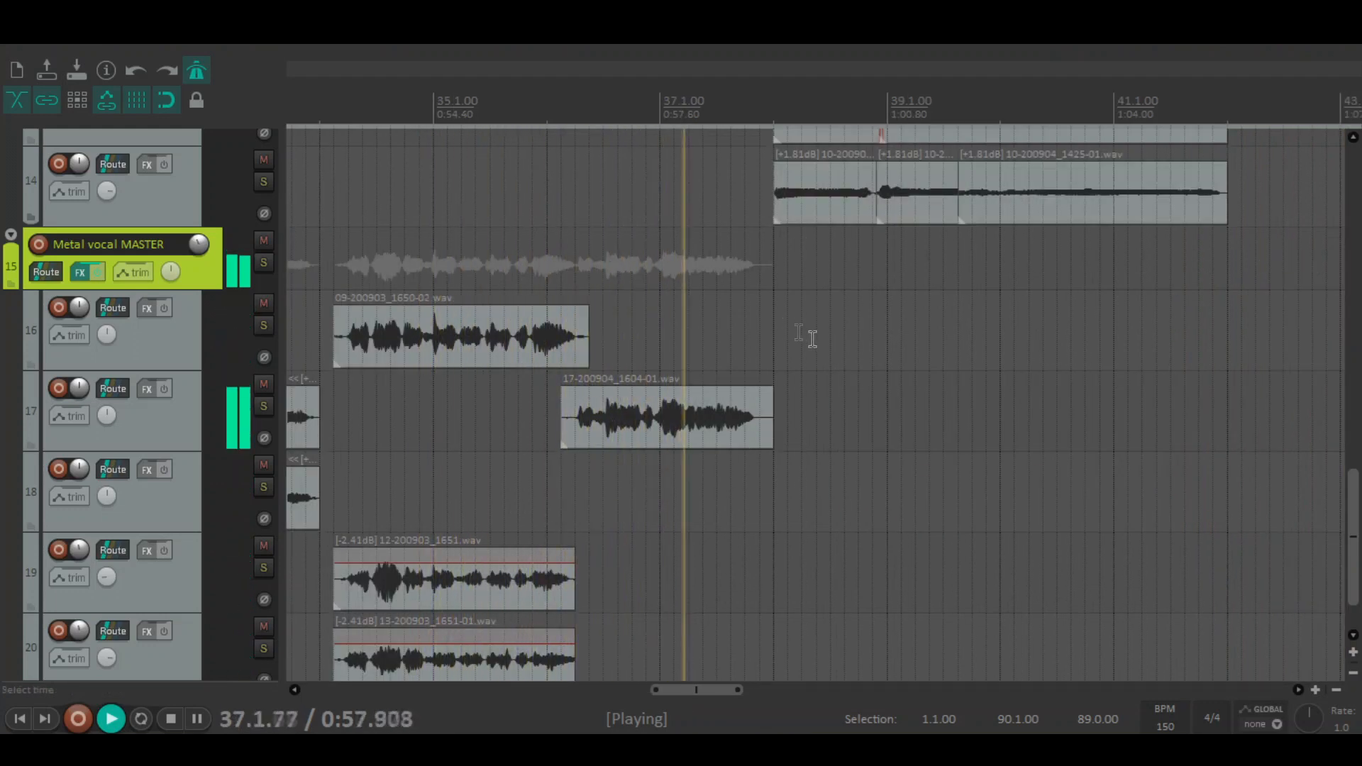
drag(722, 691, 760, 690)
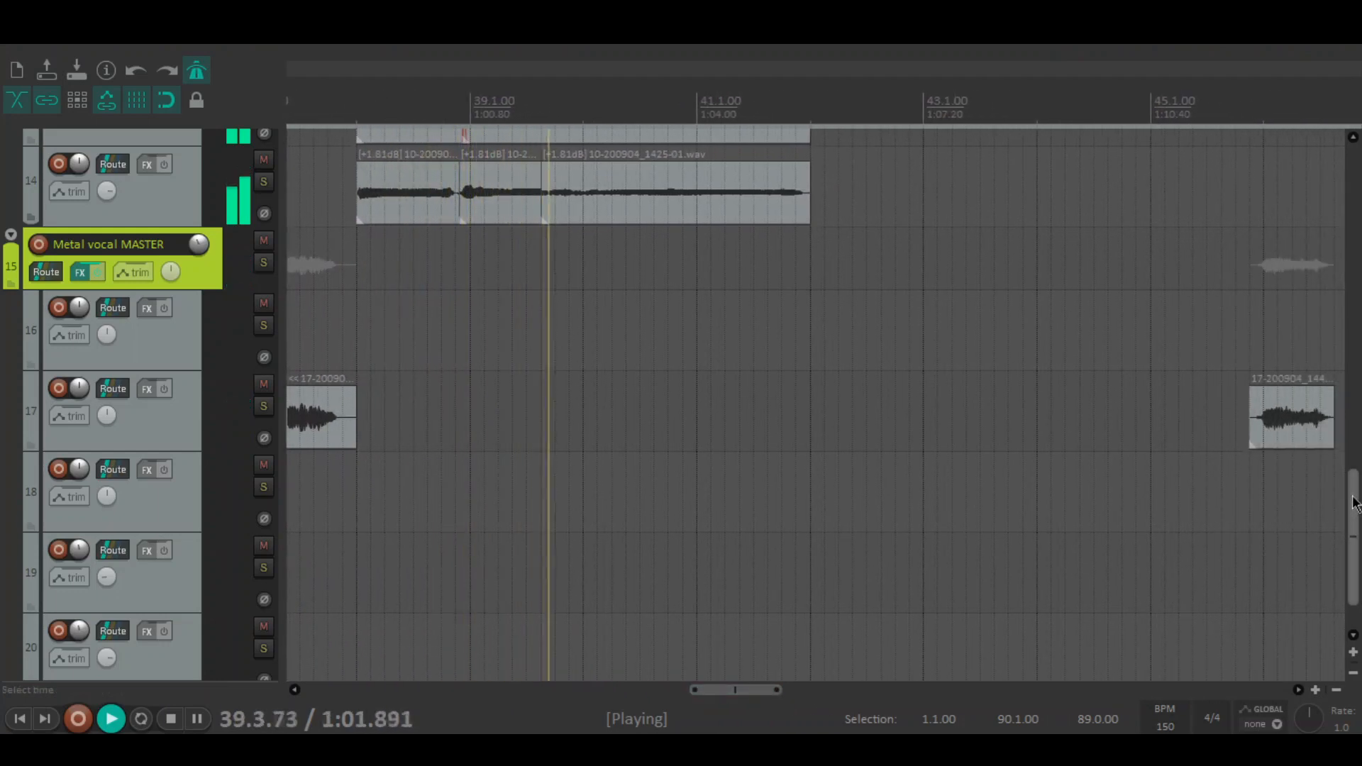
drag(1352, 497, 1357, 380)
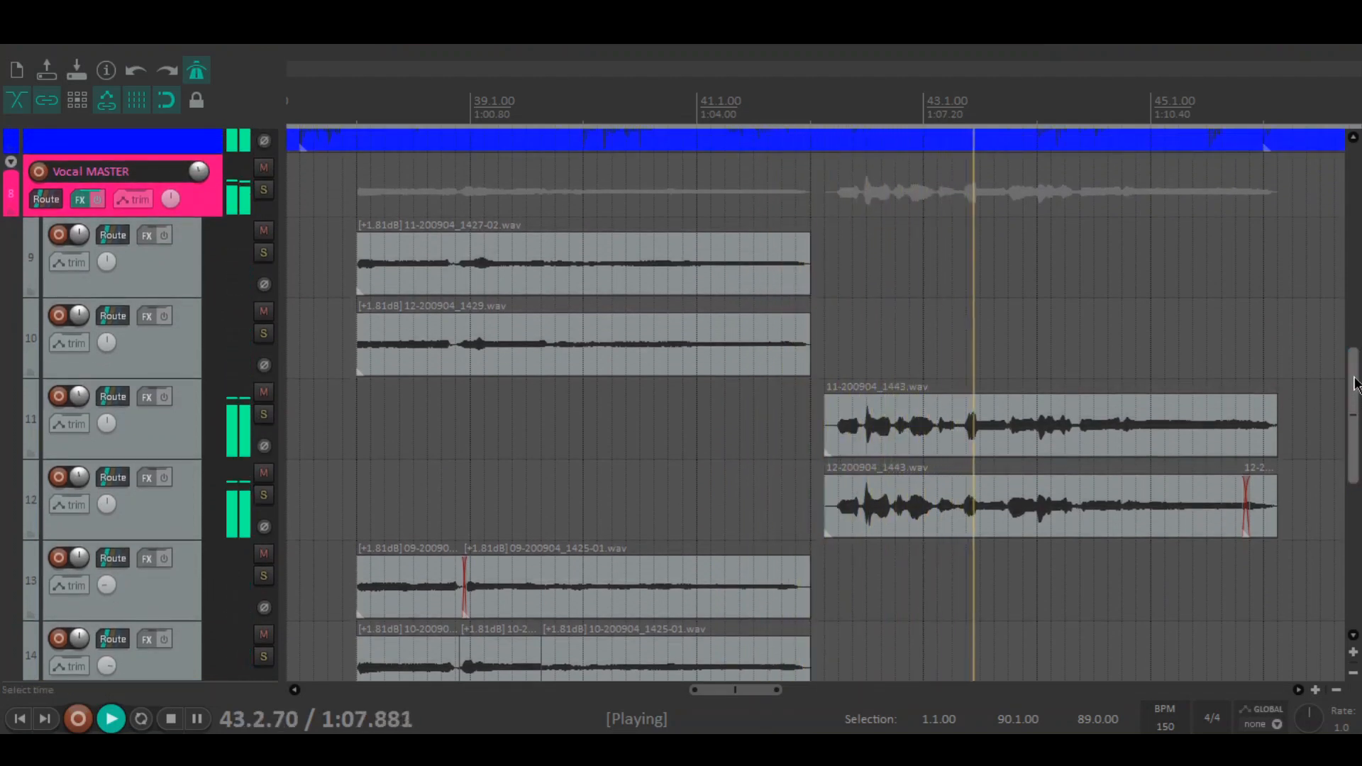
drag(1357, 383, 1357, 177)
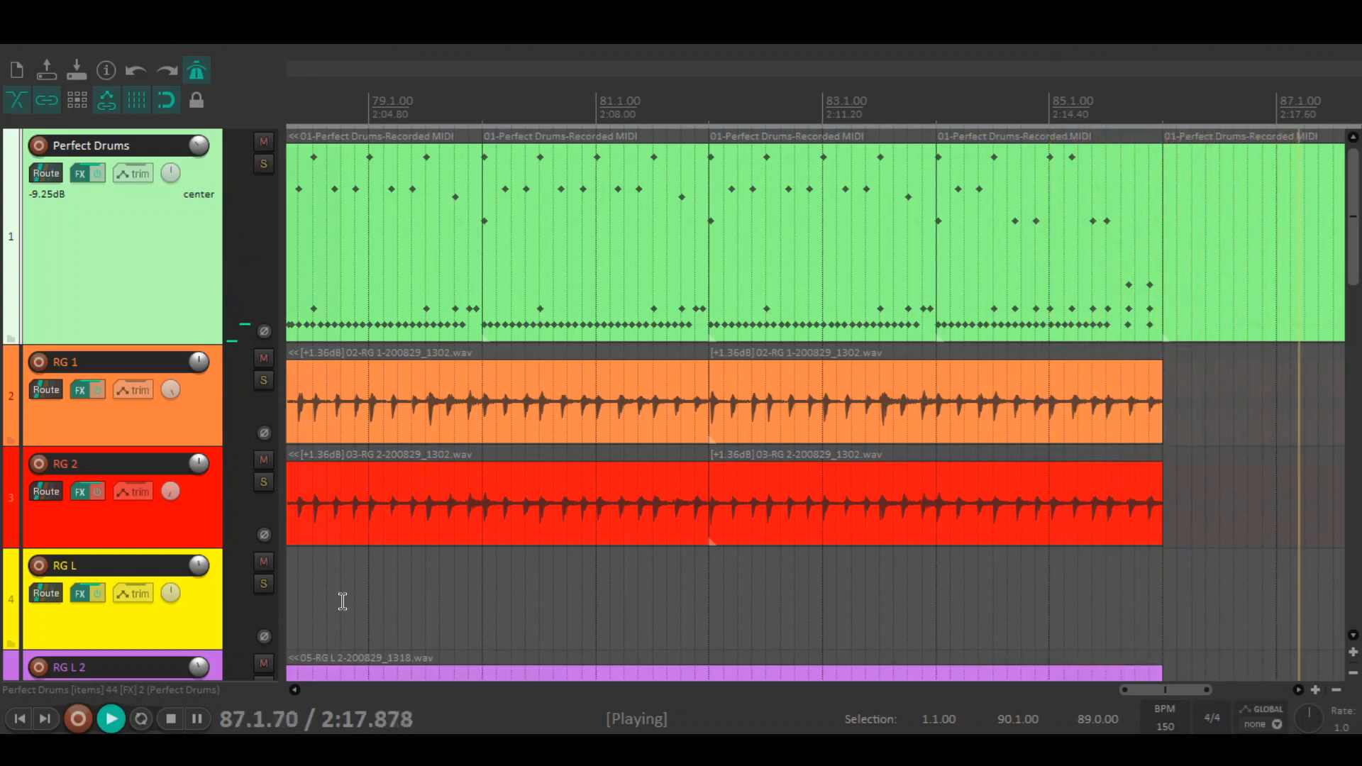
key(space)
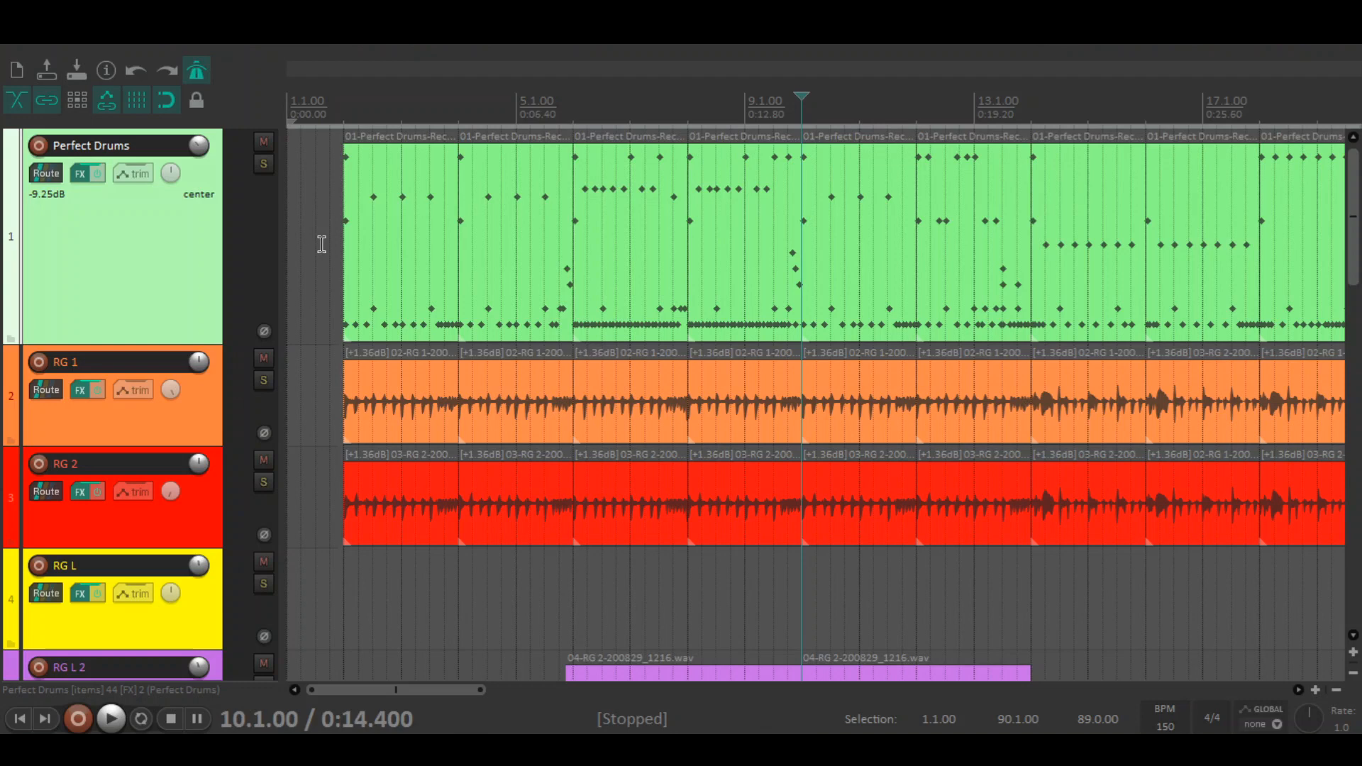
Solo the Perfect Drums track, play it from bar 10, and unsolo it after stopping playback.
click(264, 164)
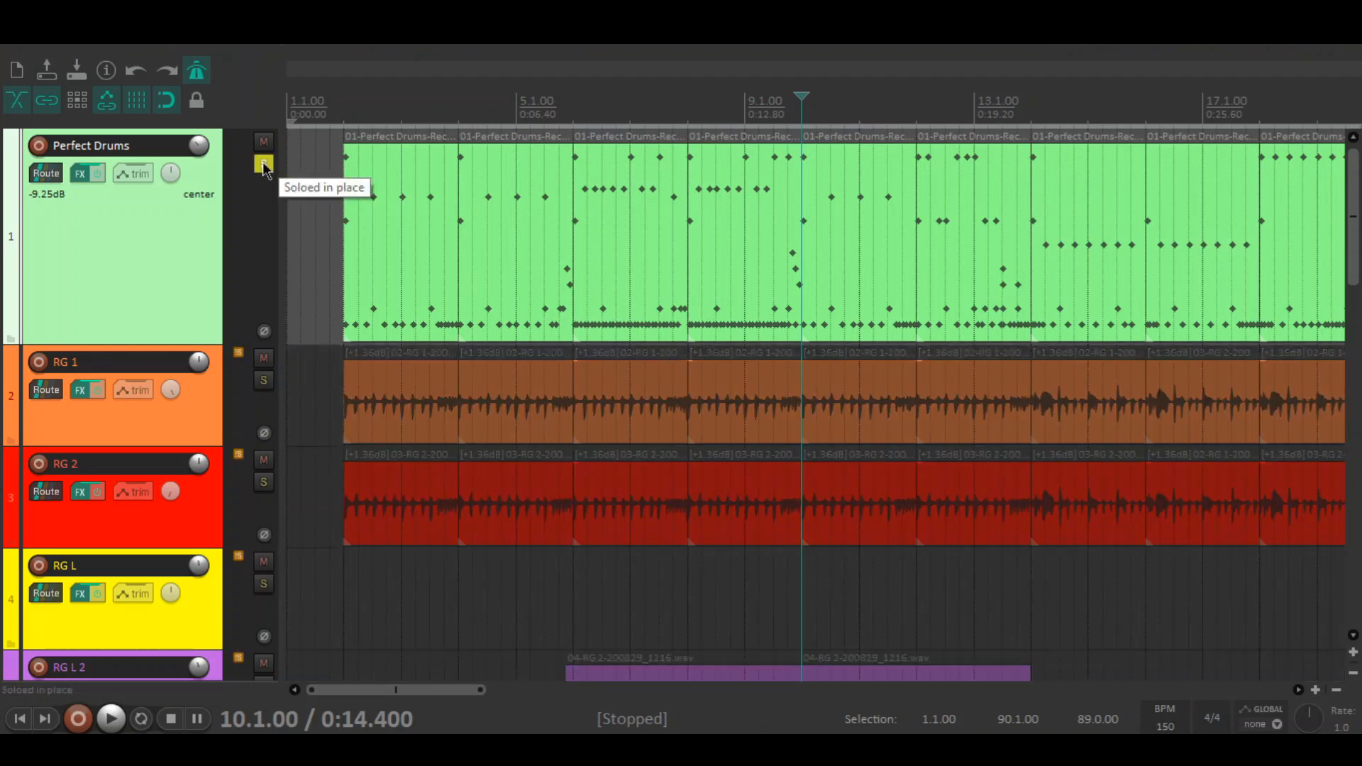
key(space)
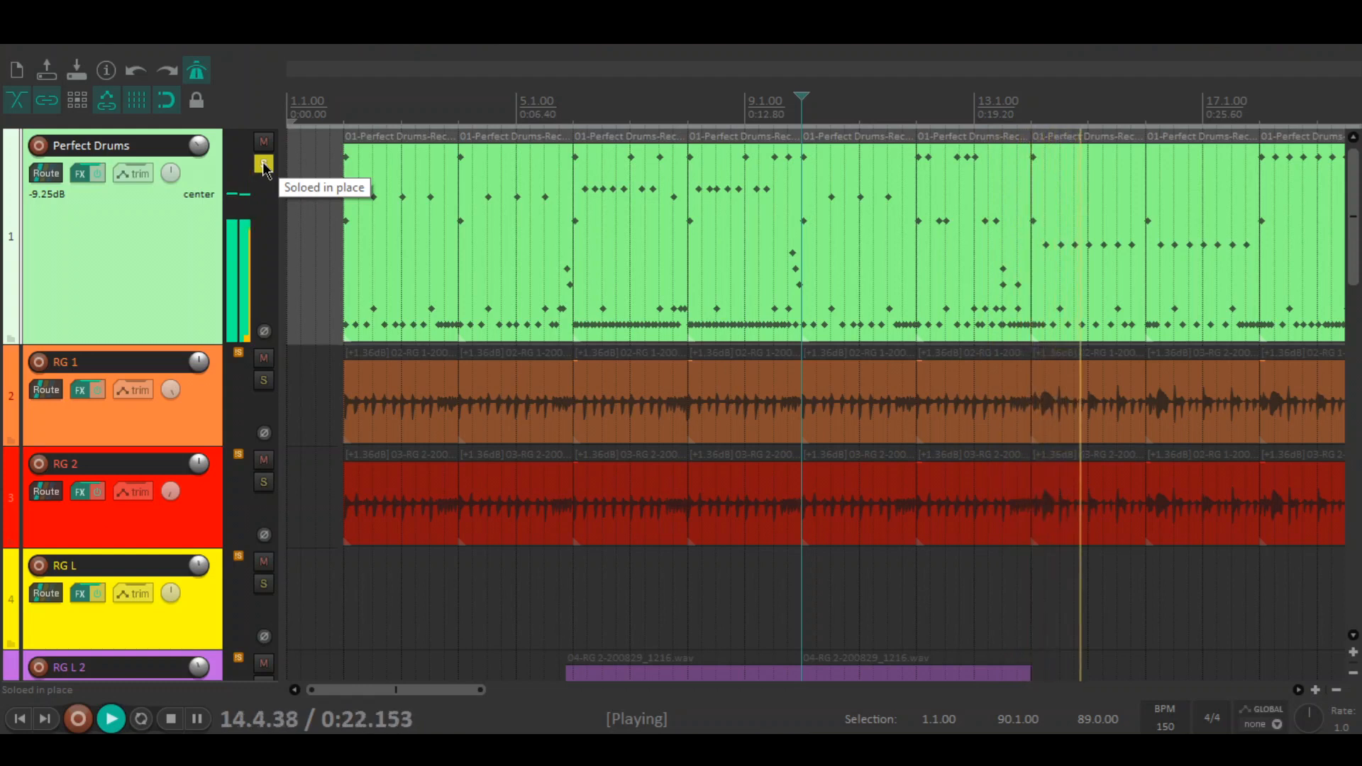
key(space)
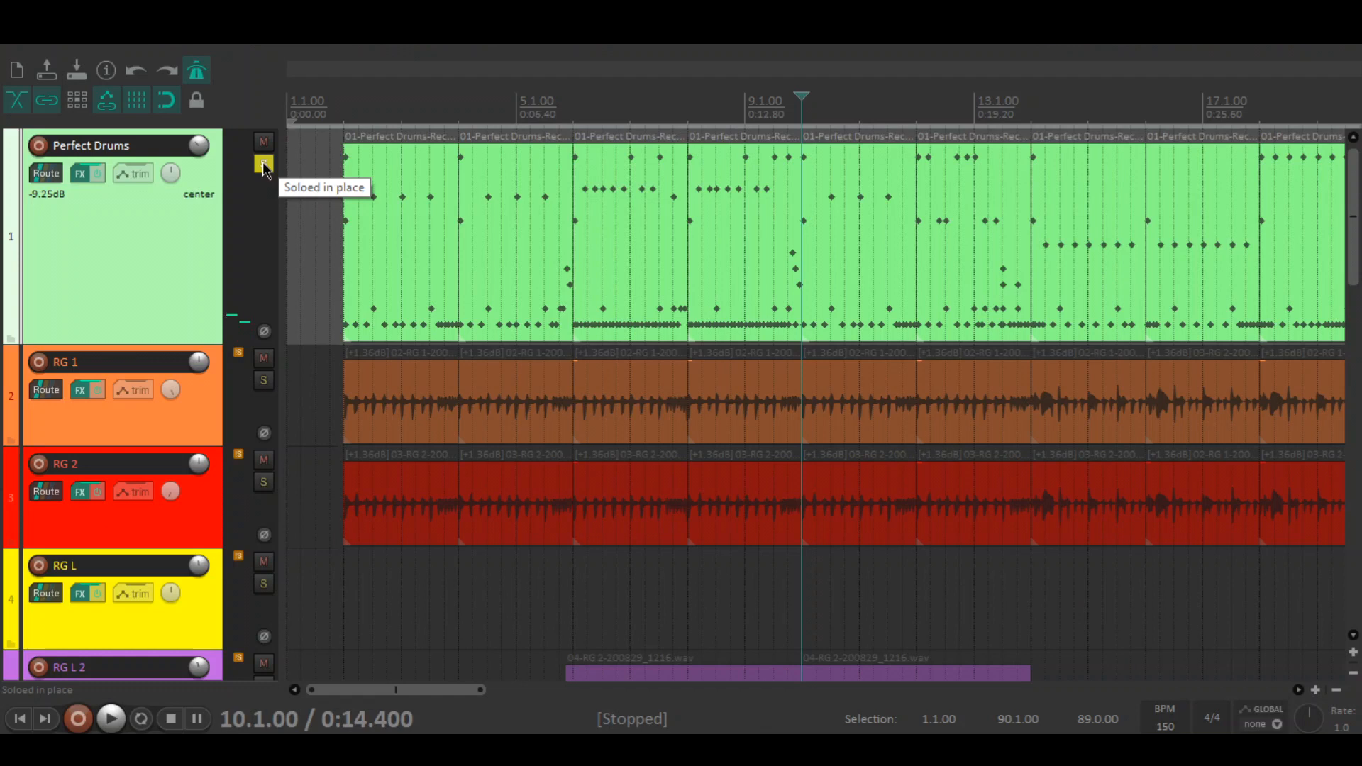
click(263, 165)
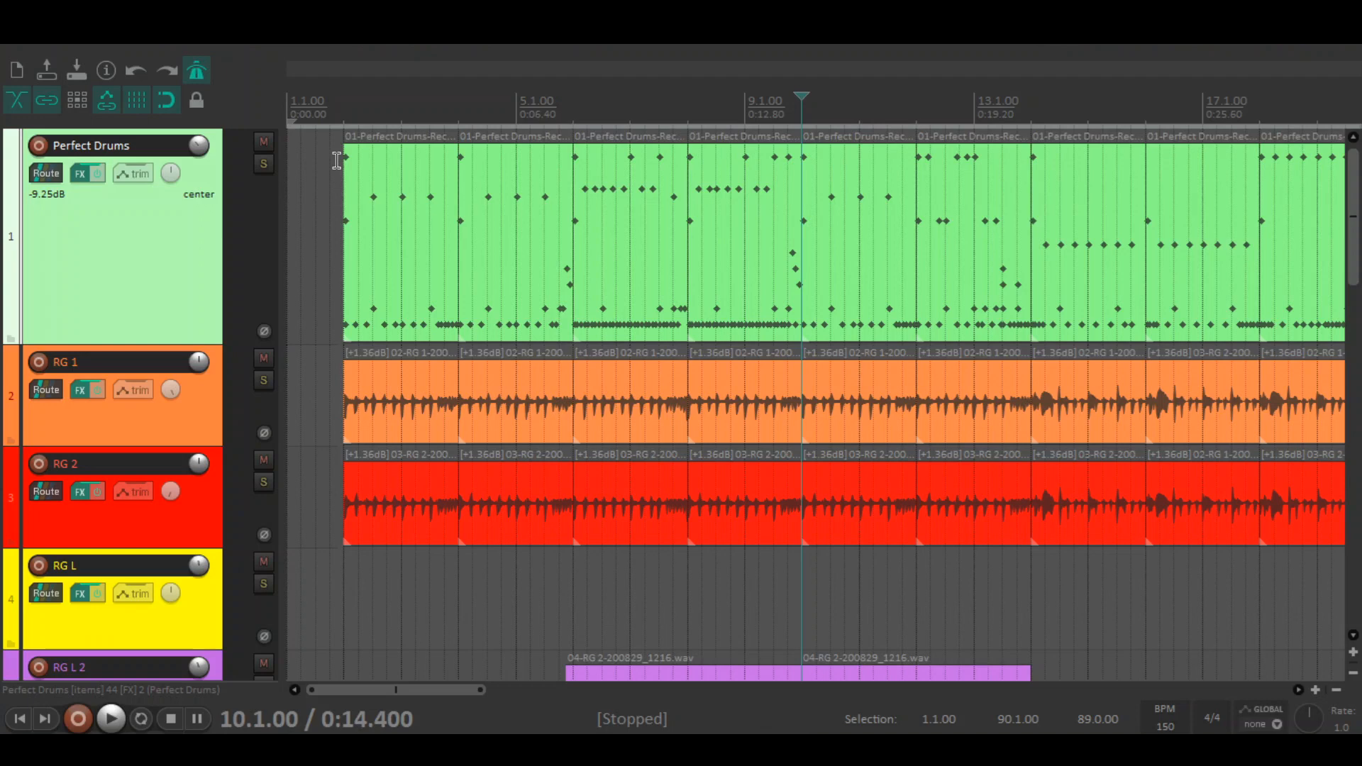
Open the Perfect Drums sampler, browse to the kit file in the RESTRAINS KIT - PD folder, and close the browser without loading it.
click(80, 176)
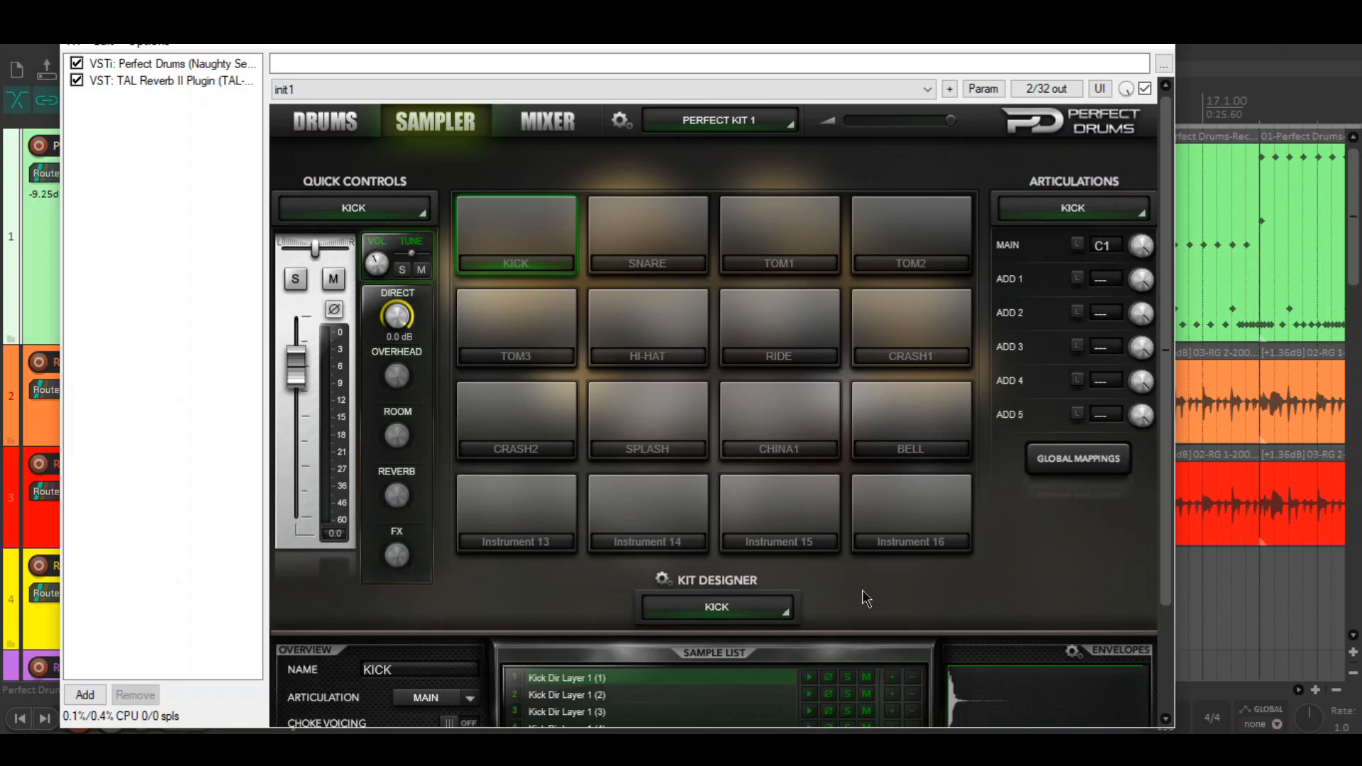
click(717, 607)
click(701, 651)
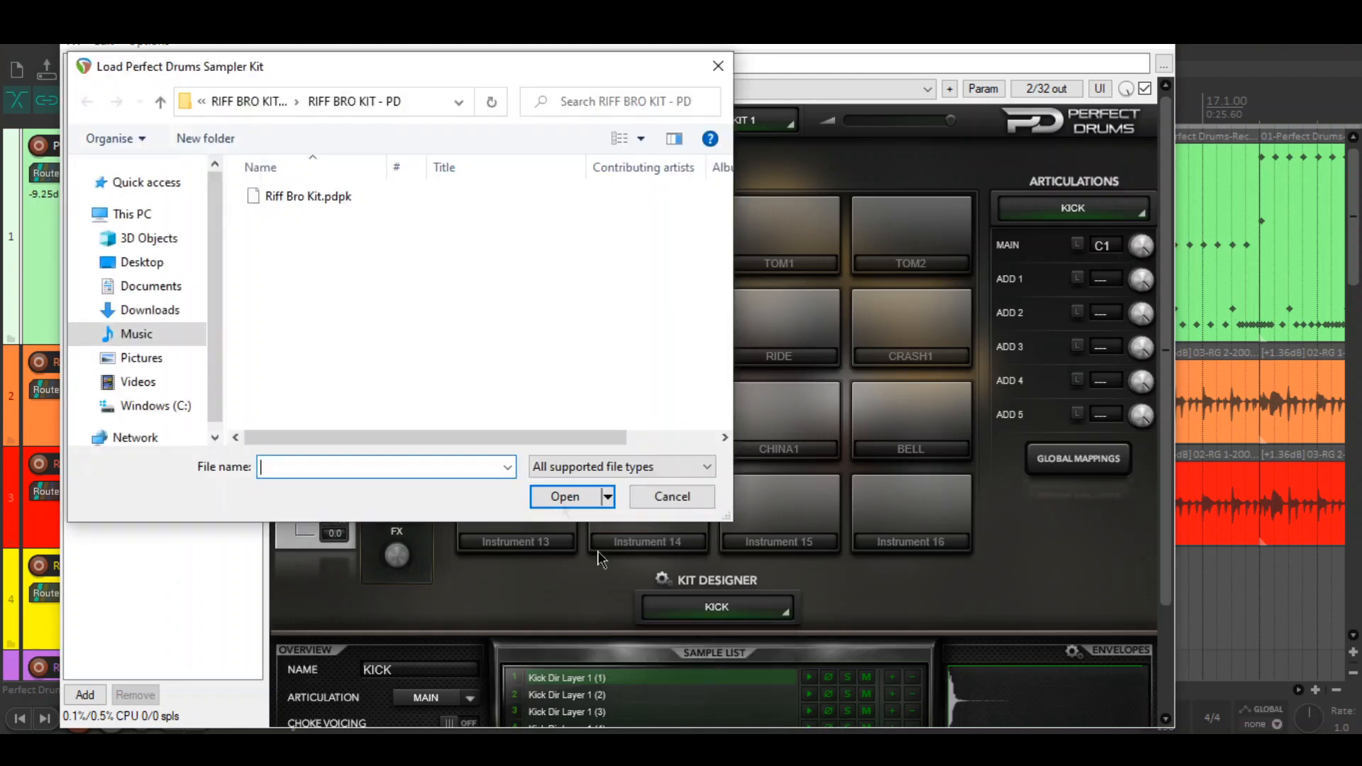
click(135, 335)
double_click(331, 343)
double_click(338, 337)
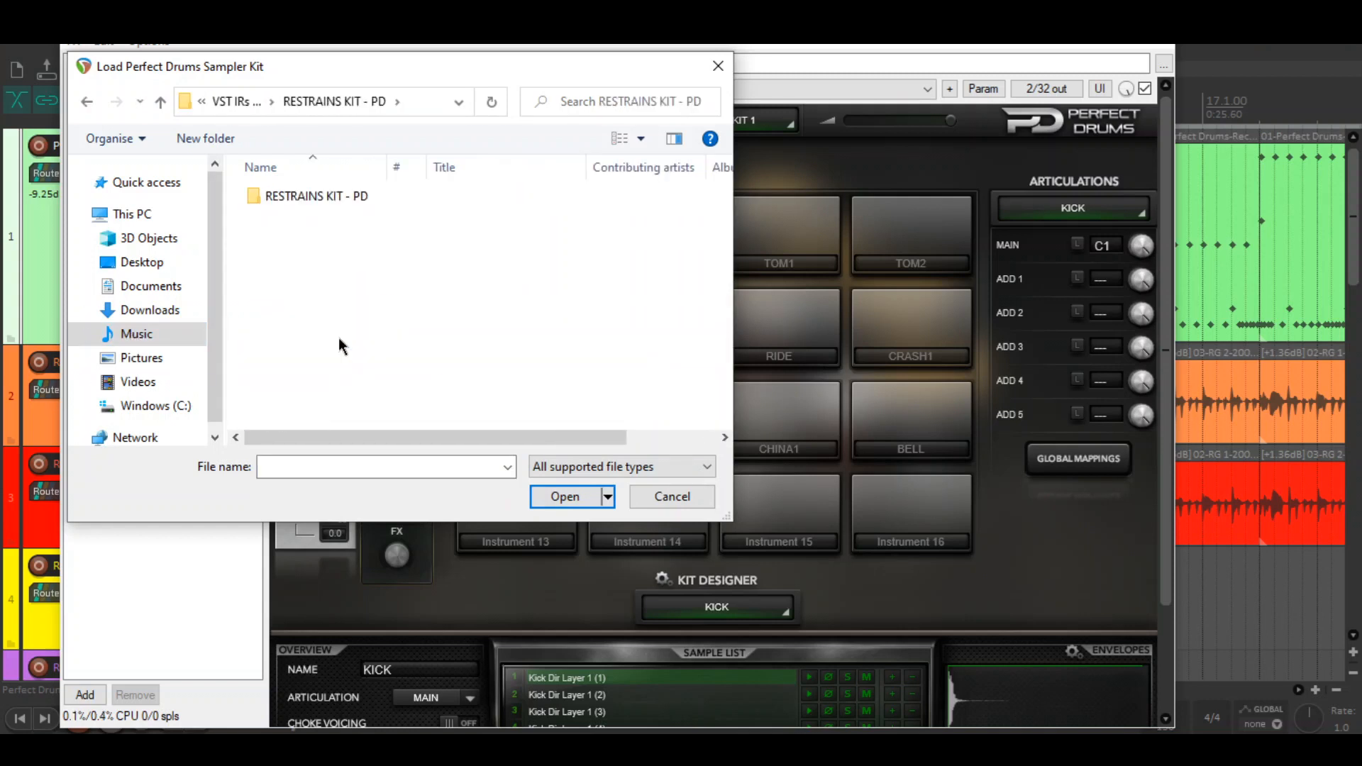
double_click(335, 190)
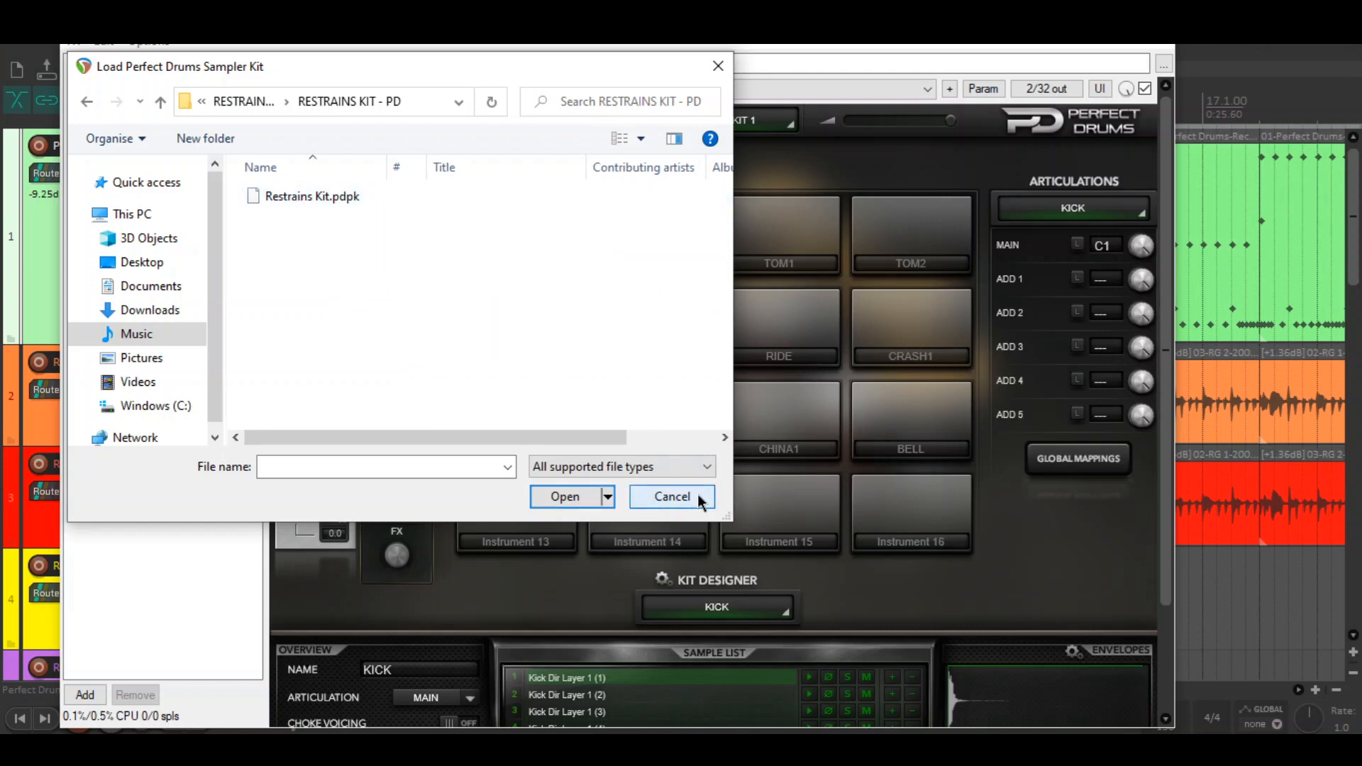
click(672, 497)
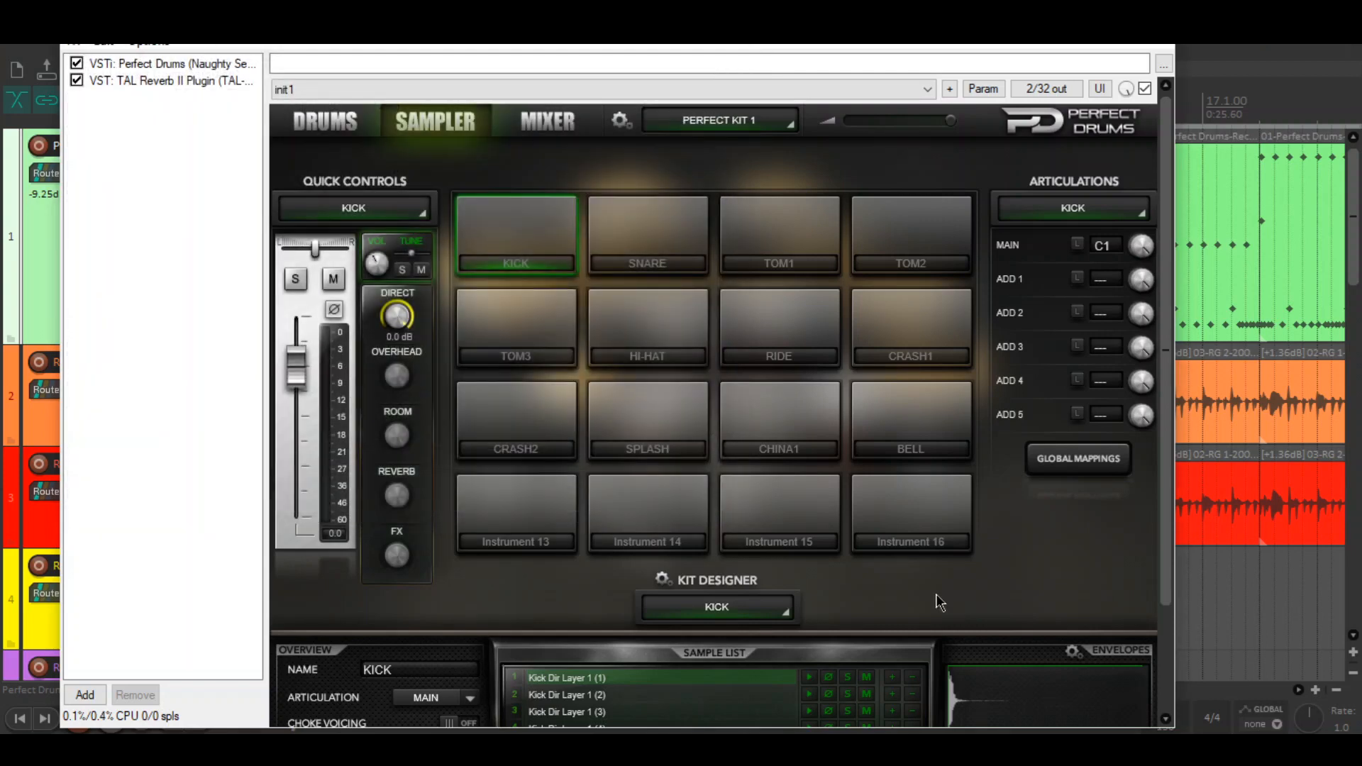
Audition the snare, three toms, hi-hat, ride, both crashes and kick pads in the Perfect Drums sampler.
click(650, 213)
click(809, 246)
click(903, 238)
click(546, 316)
click(692, 320)
click(780, 326)
click(906, 332)
click(539, 416)
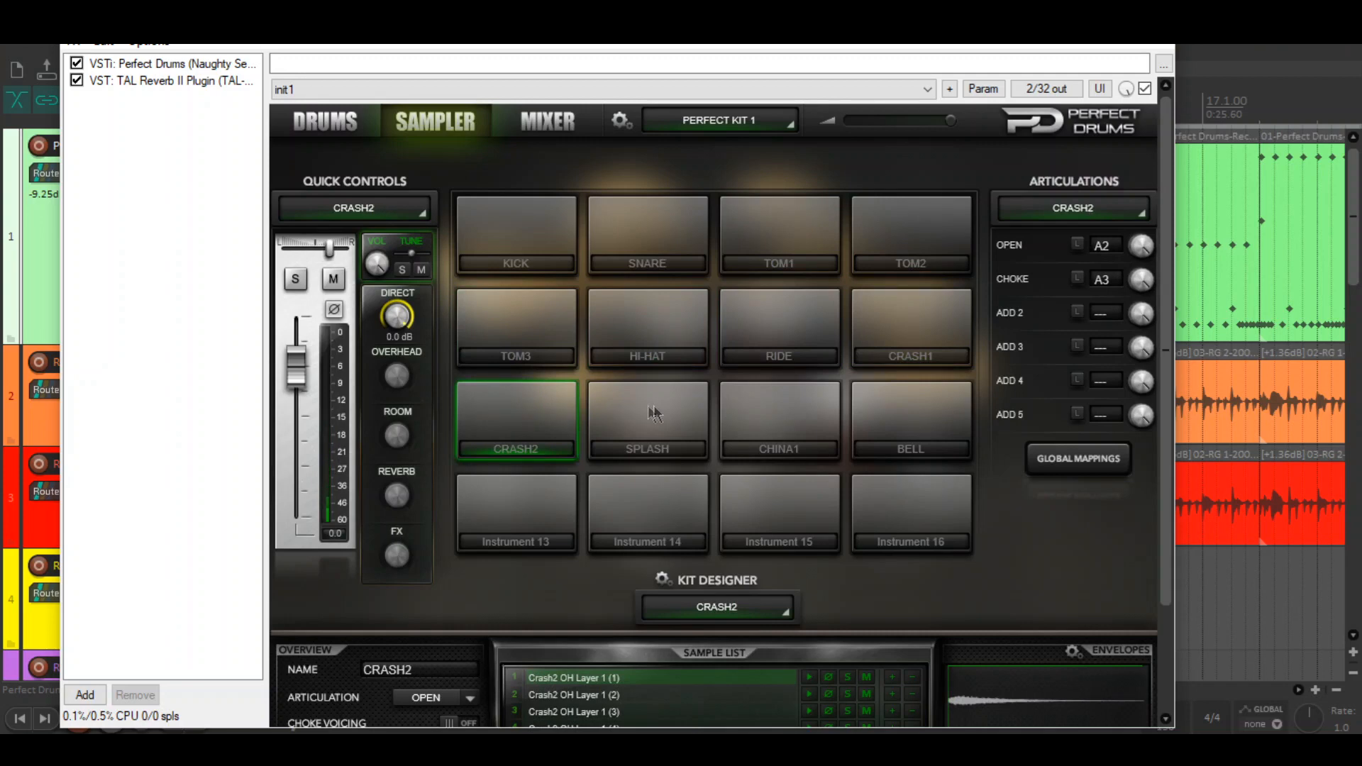
click(514, 231)
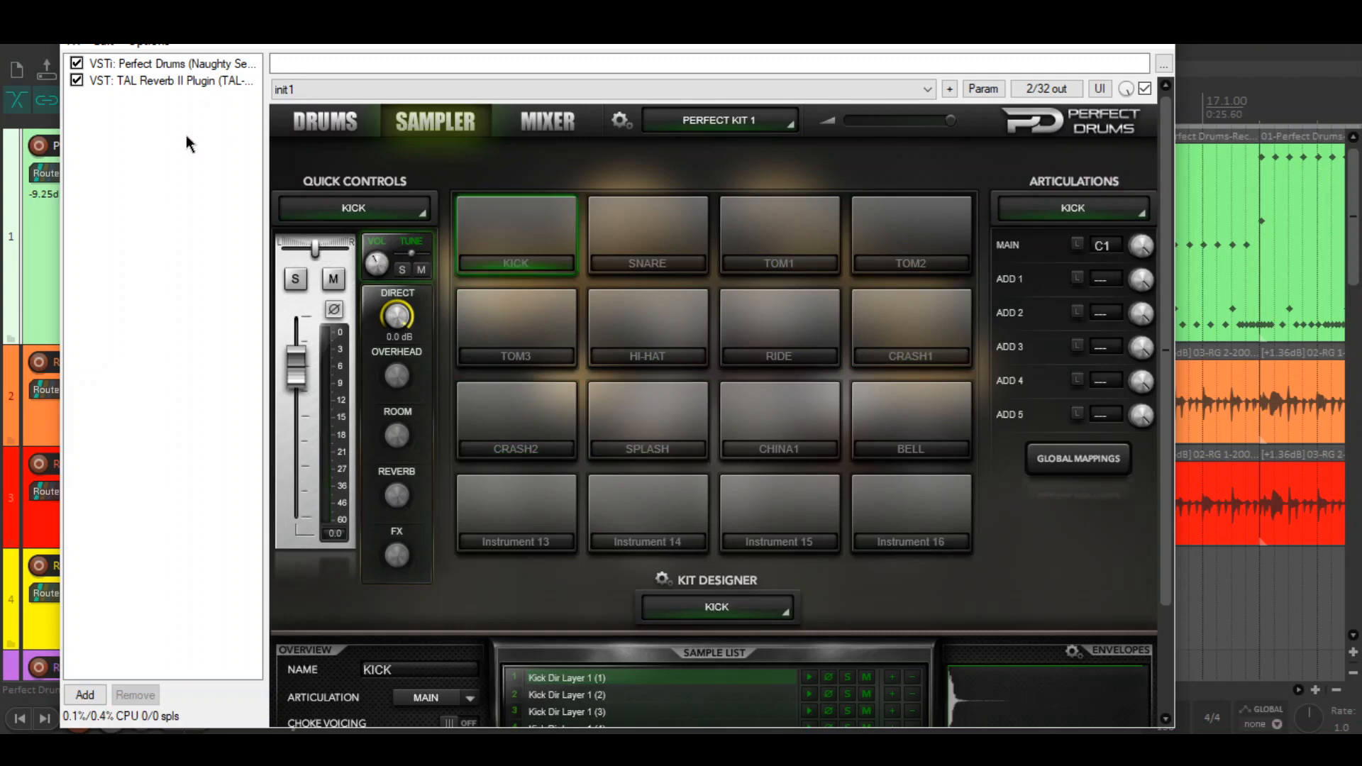
Play the soloed drums and compare the sound with TAL Reverb II, preset Small Drum Plate, repeatedly bypassed and enabled.
click(174, 81)
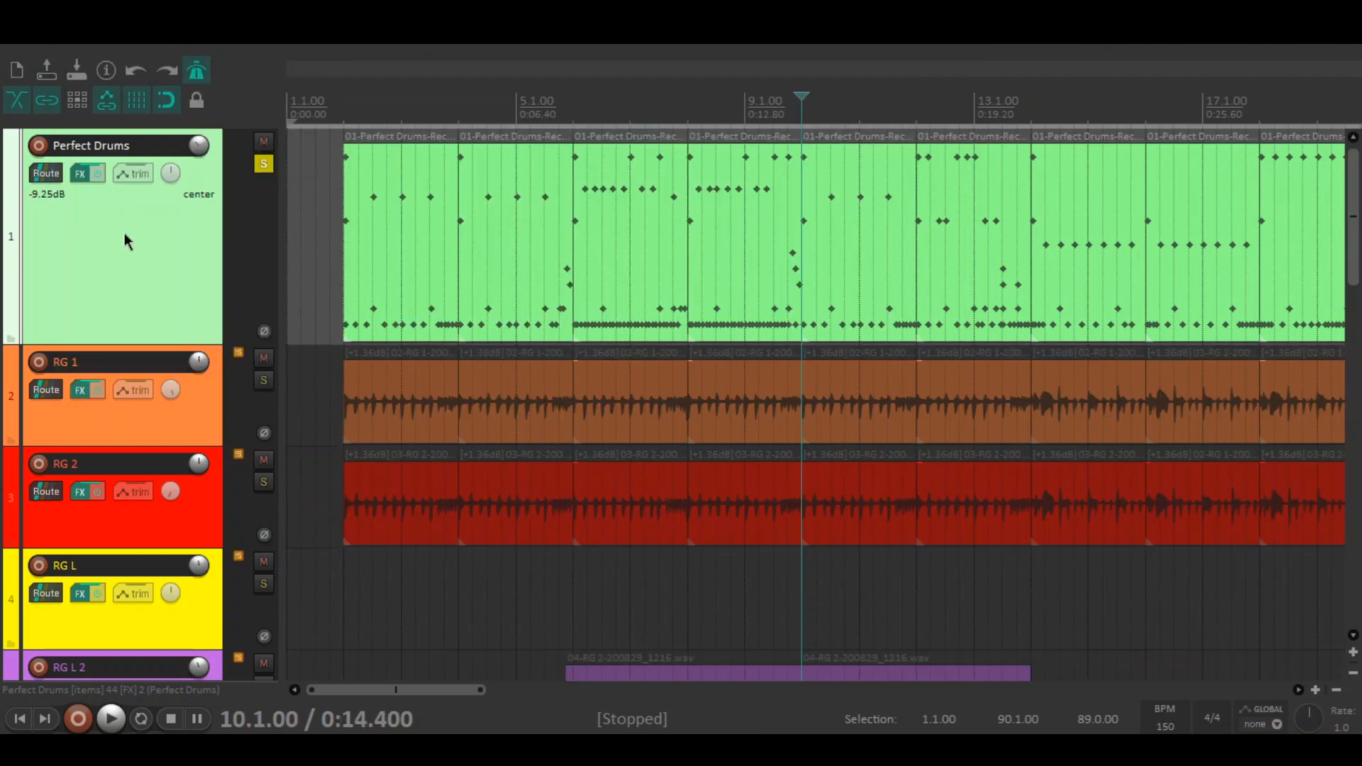
click(79, 173)
click(155, 181)
key(space)
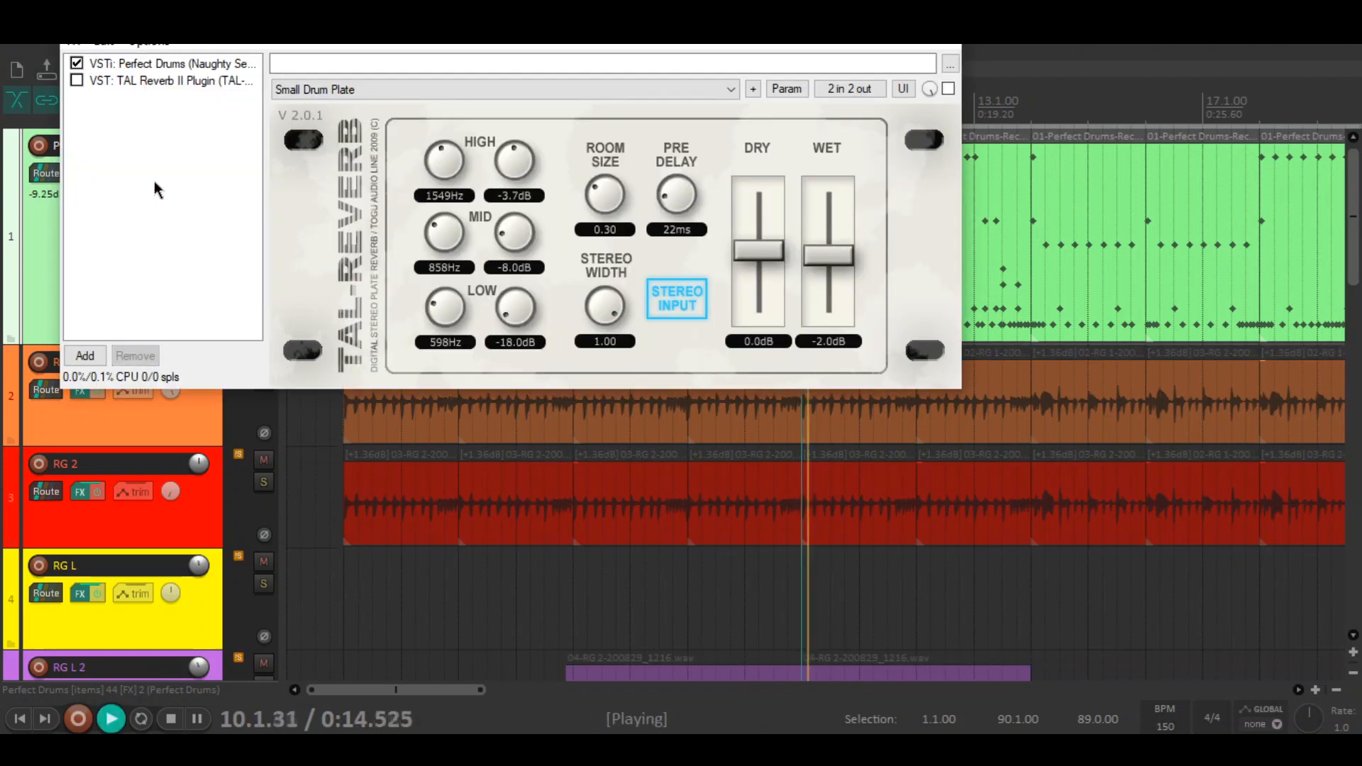
click(77, 81)
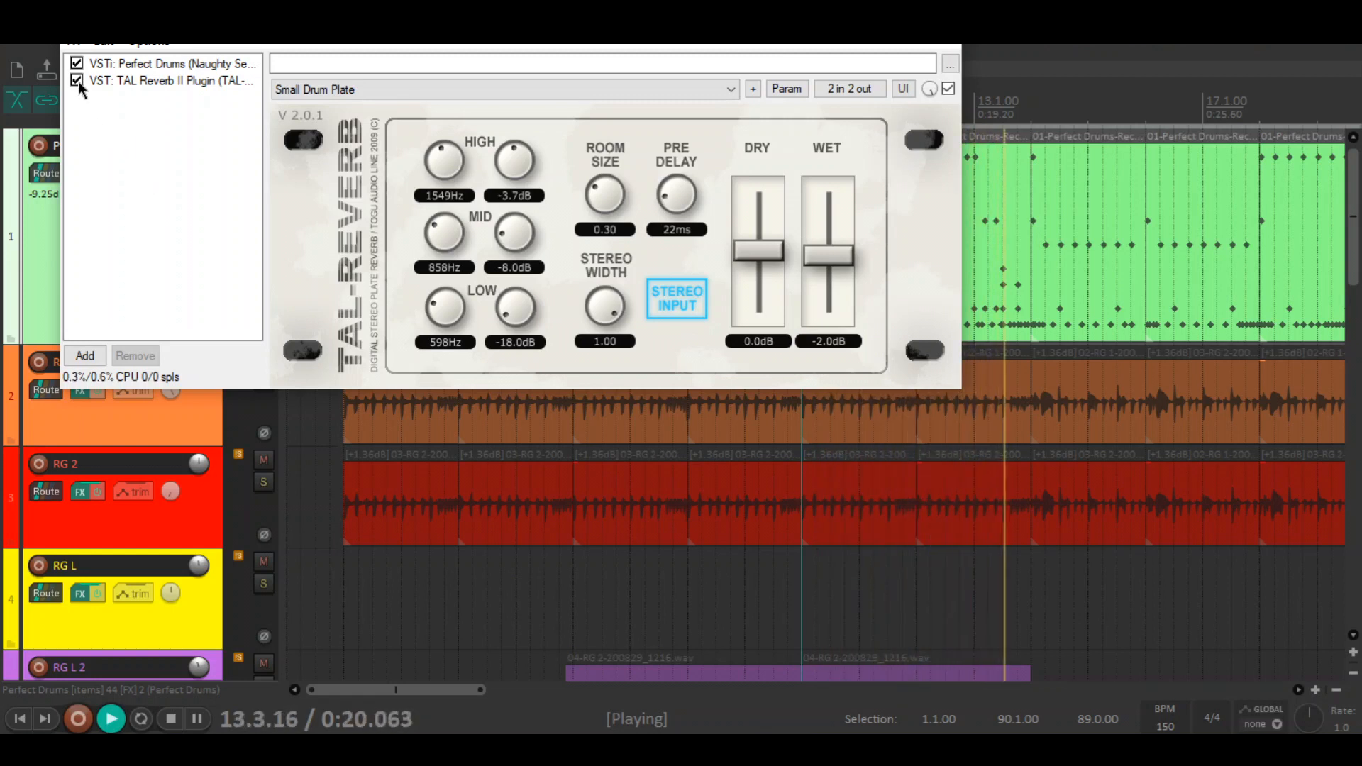
click(77, 80)
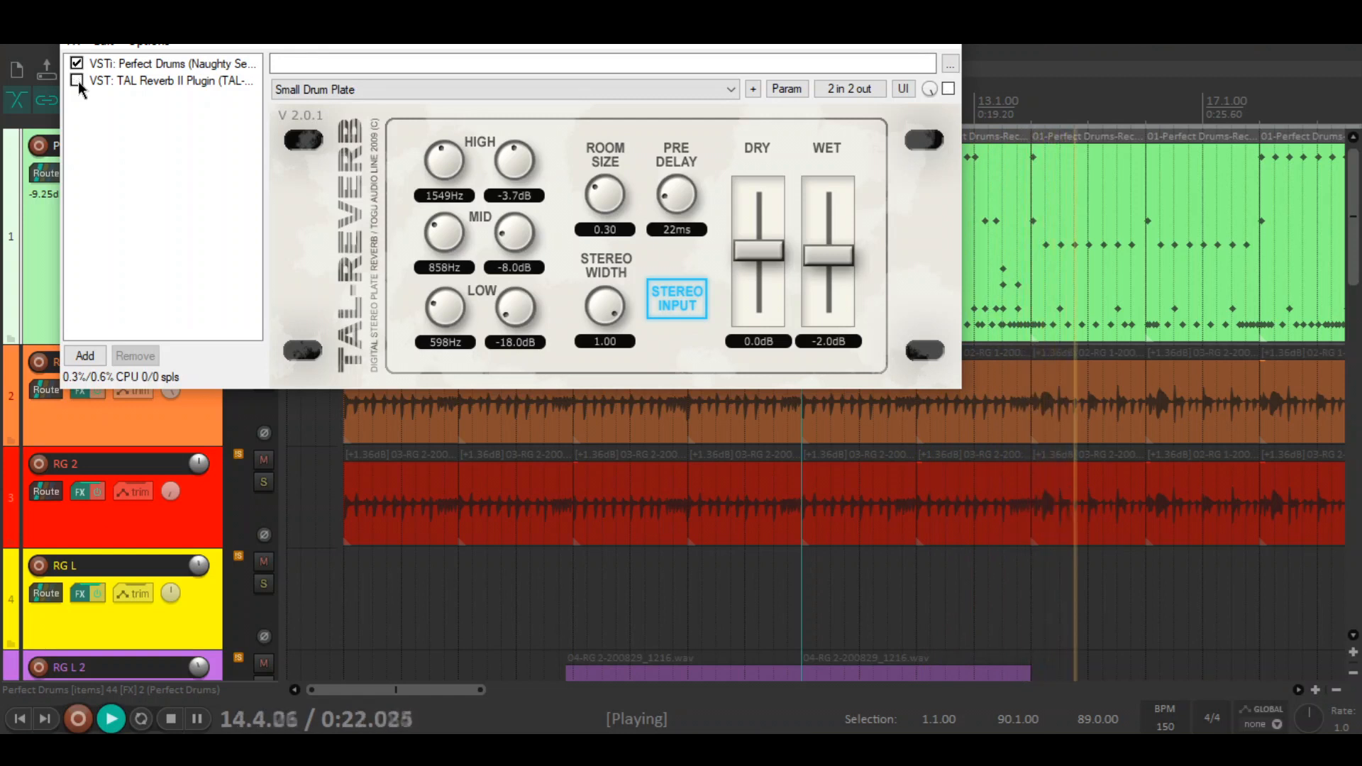
click(77, 80)
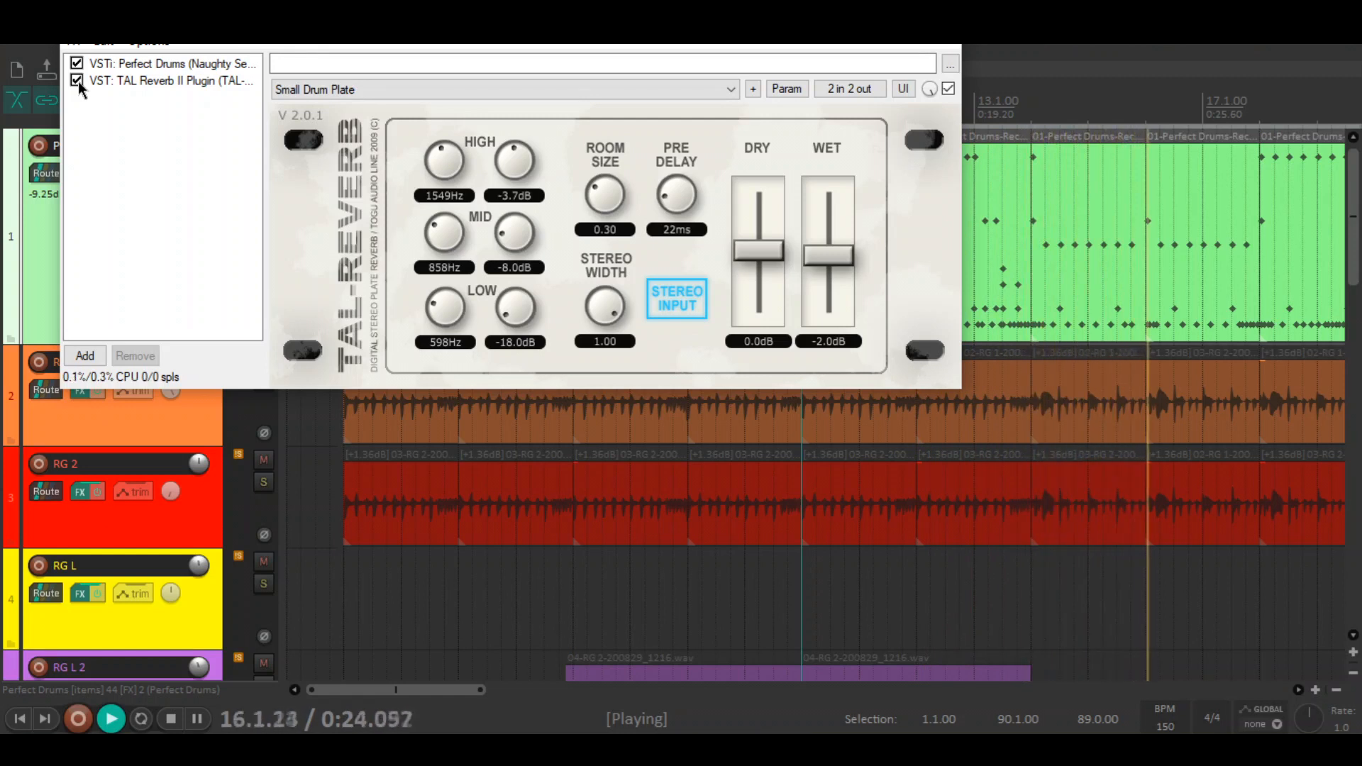
click(77, 80)
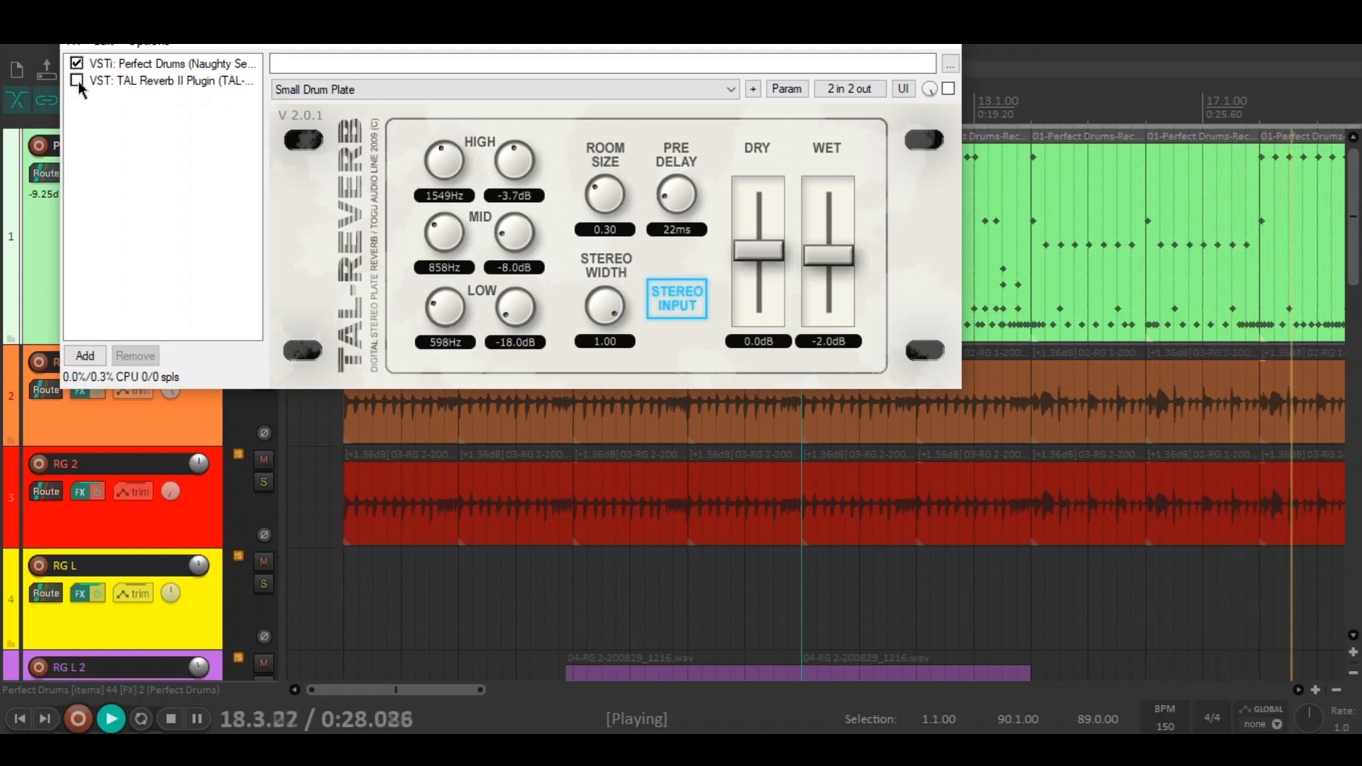
click(77, 80)
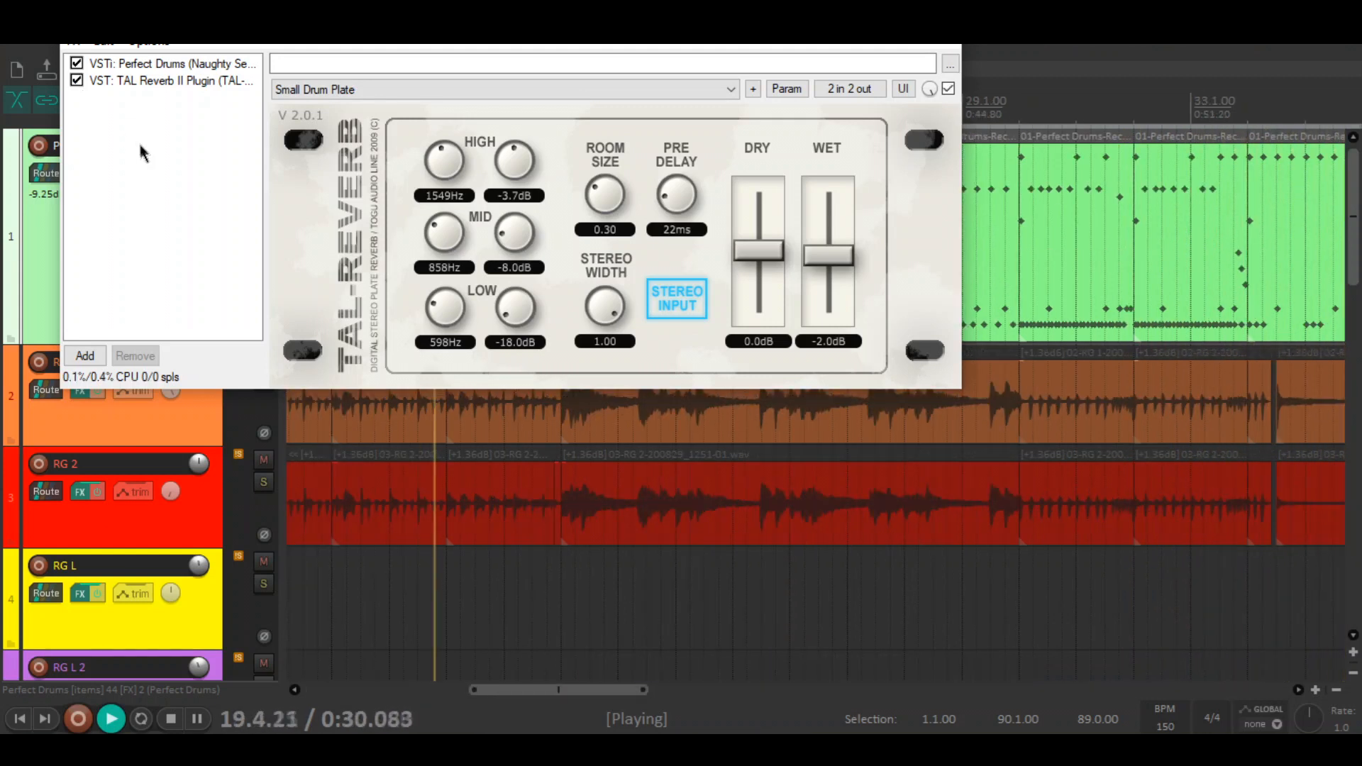
key(space)
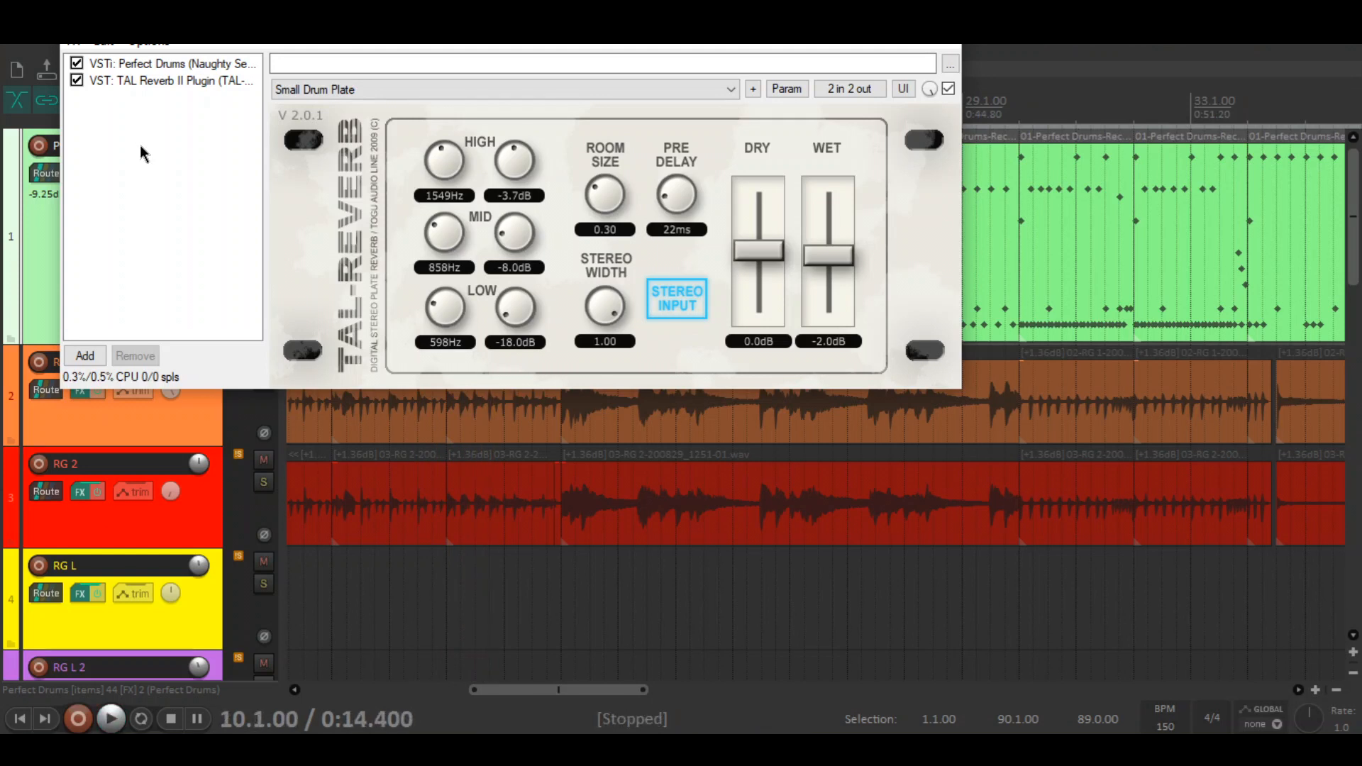
drag(402, 15, 538, 133)
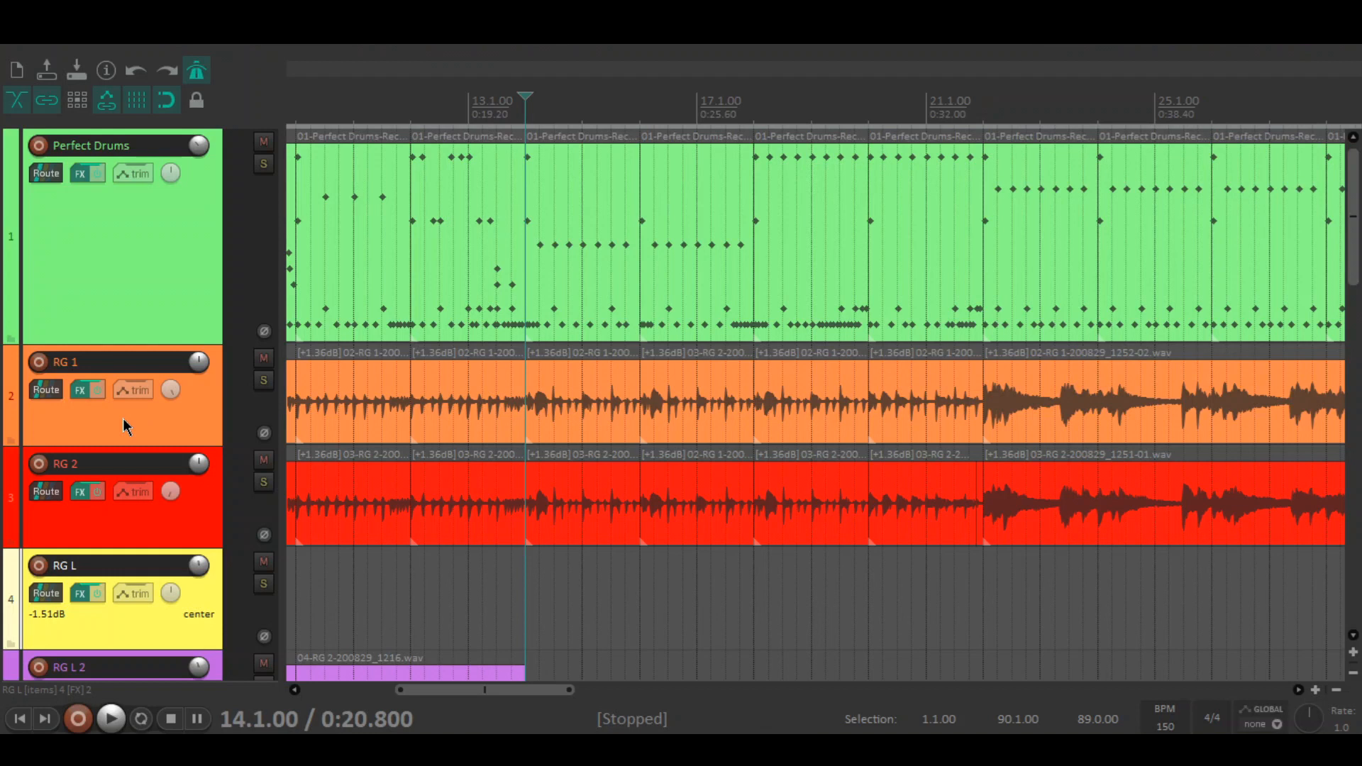
Examine the RG 1 track's effects: the Amped Roots amp and pedalboard, its cabinet IR files, and ReaEQ.
click(78, 390)
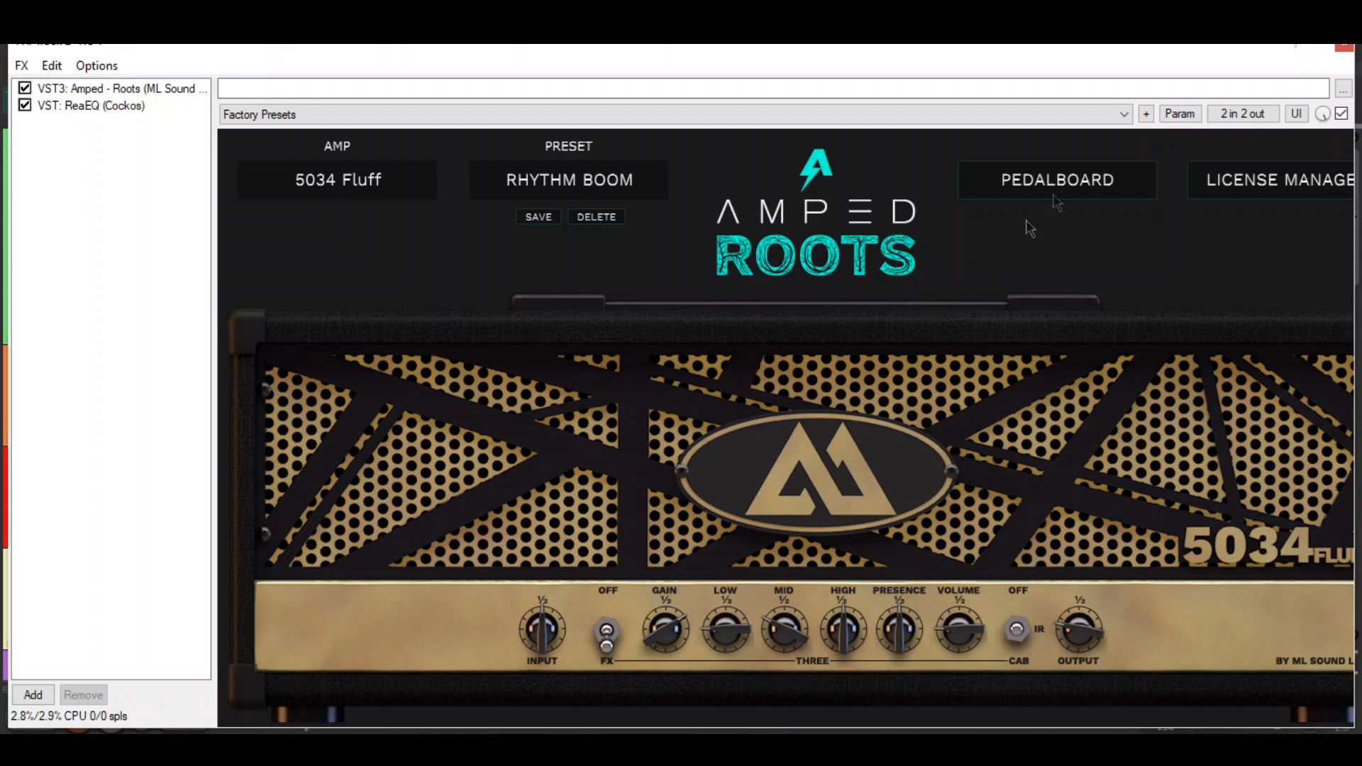
click(1079, 181)
click(1044, 628)
scroll(625, 440, down, 3)
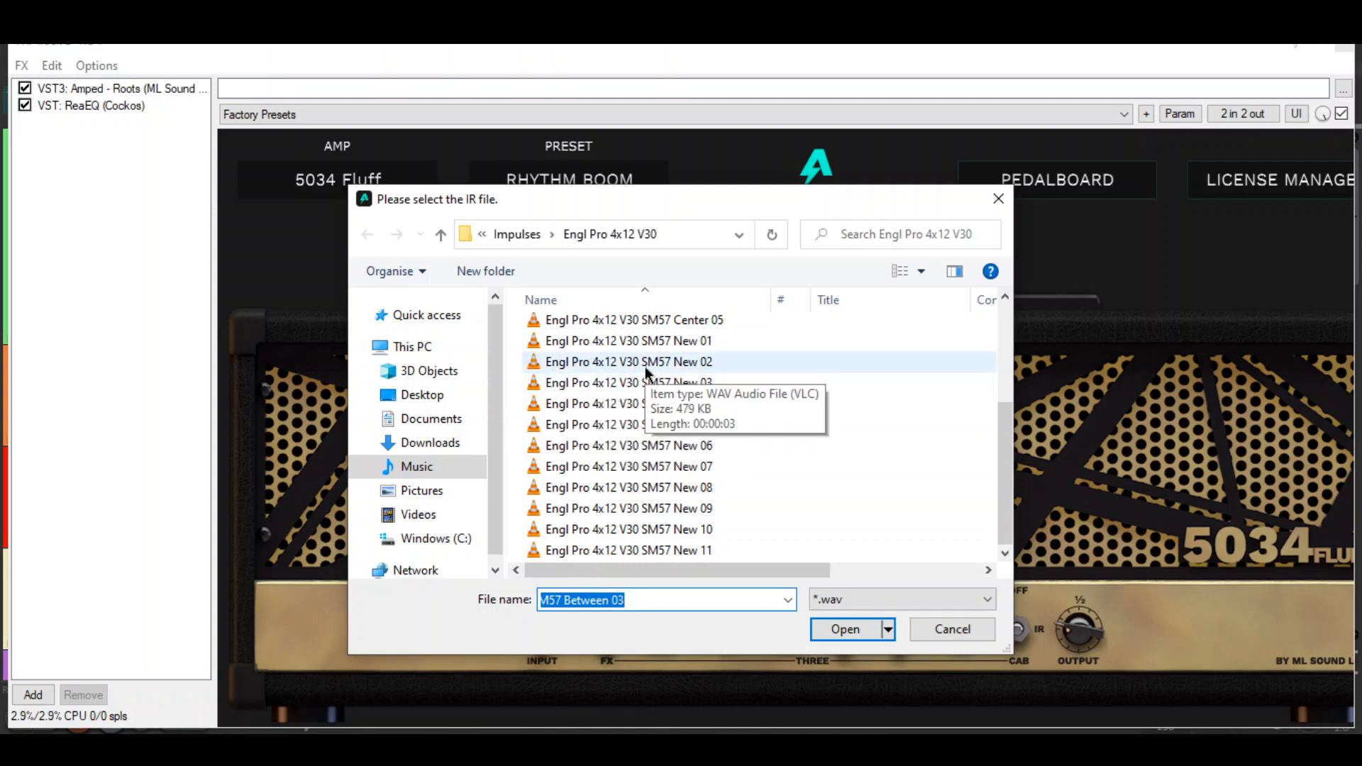
click(952, 629)
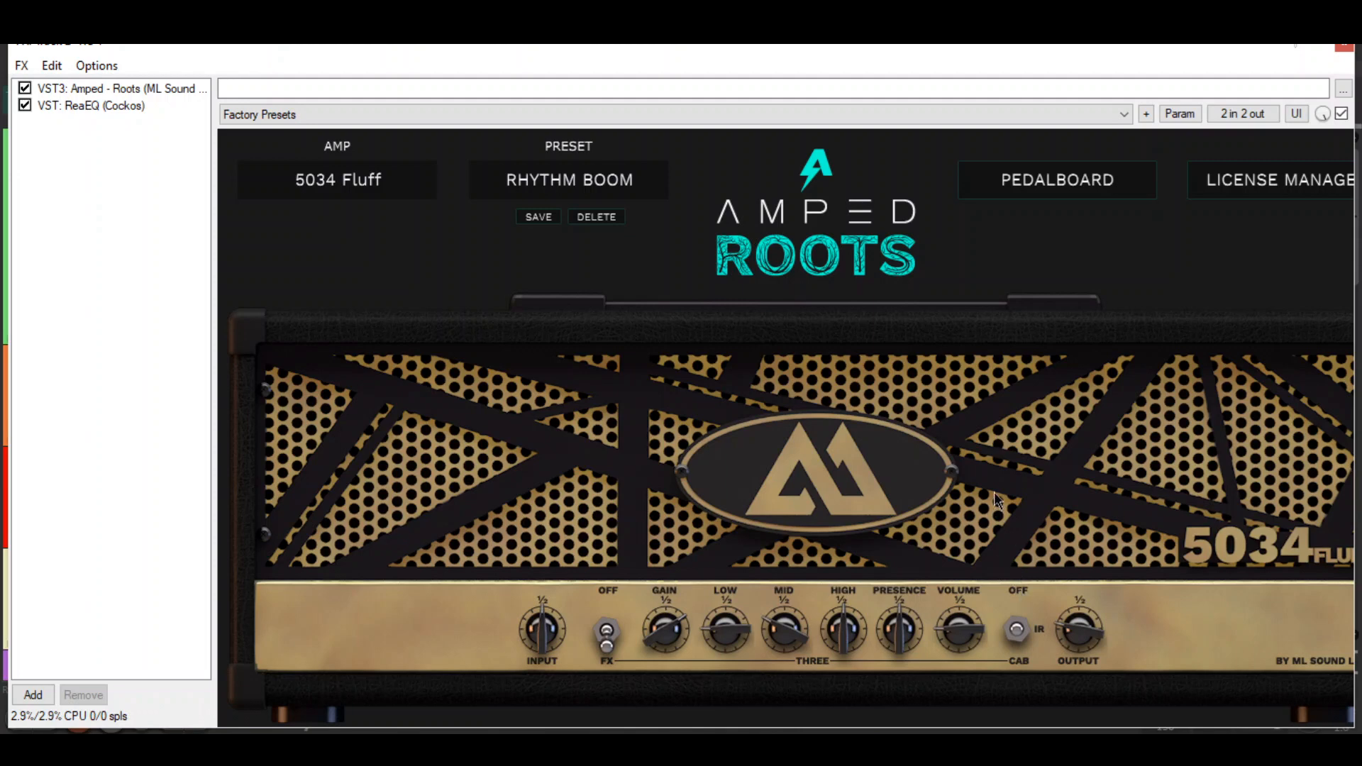
click(84, 107)
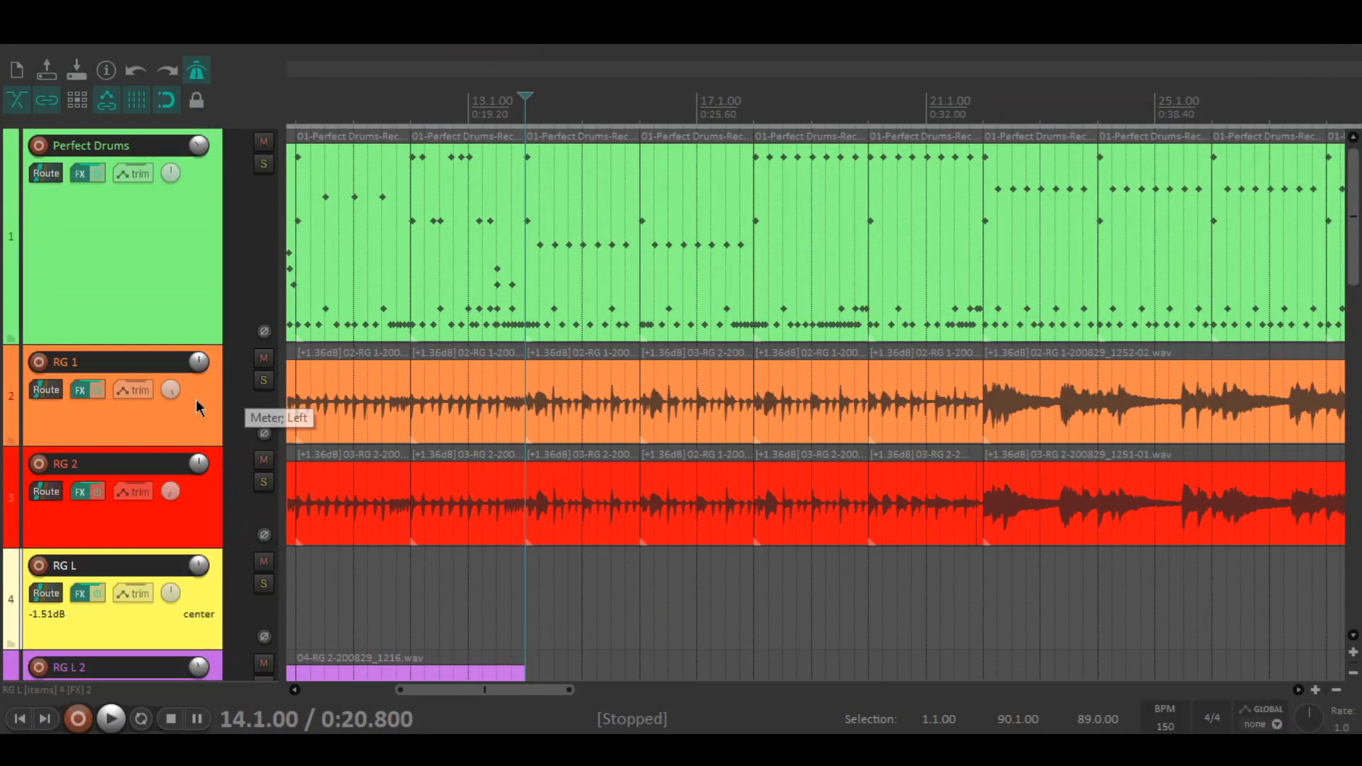
Examine the RG 2 track's effects: the Amped Roots pedalboard and amp, its cabinet IR files, and ReaEQ.
click(76, 495)
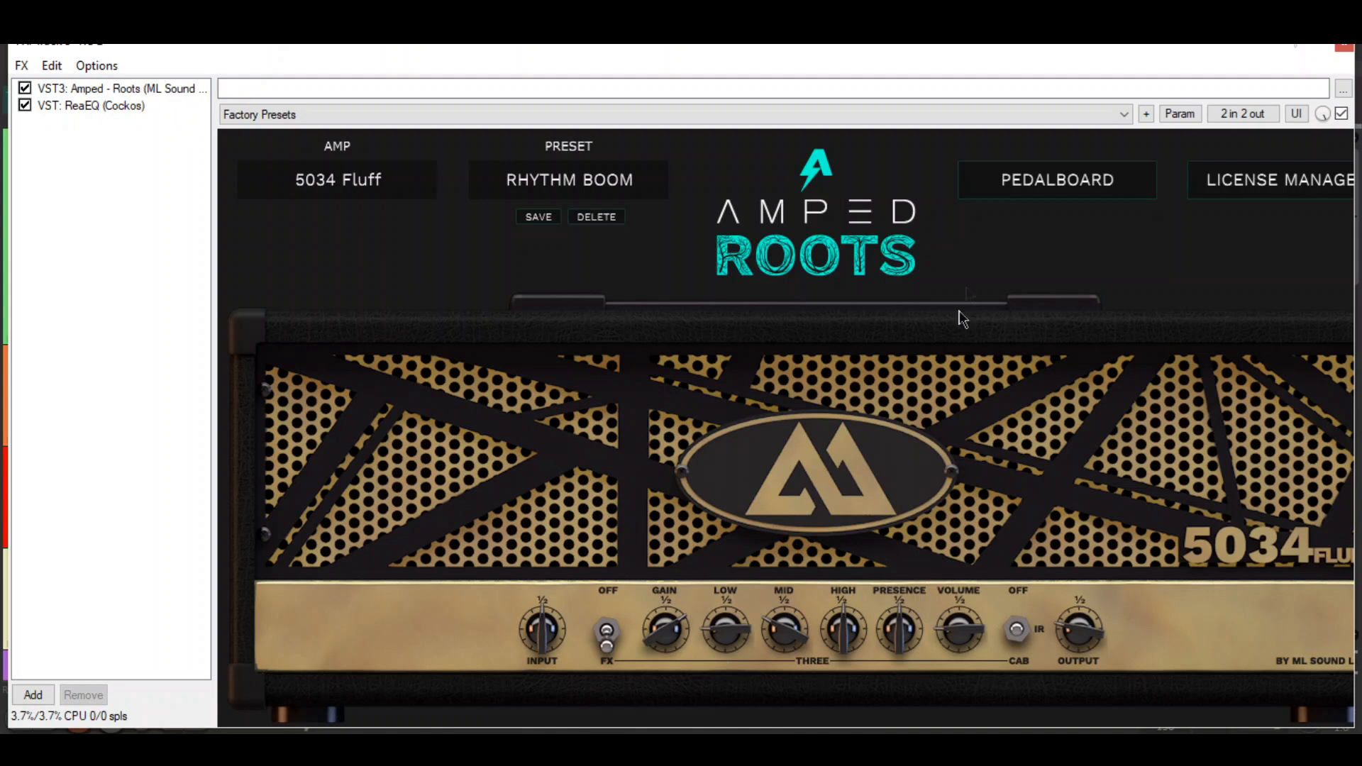
click(1022, 181)
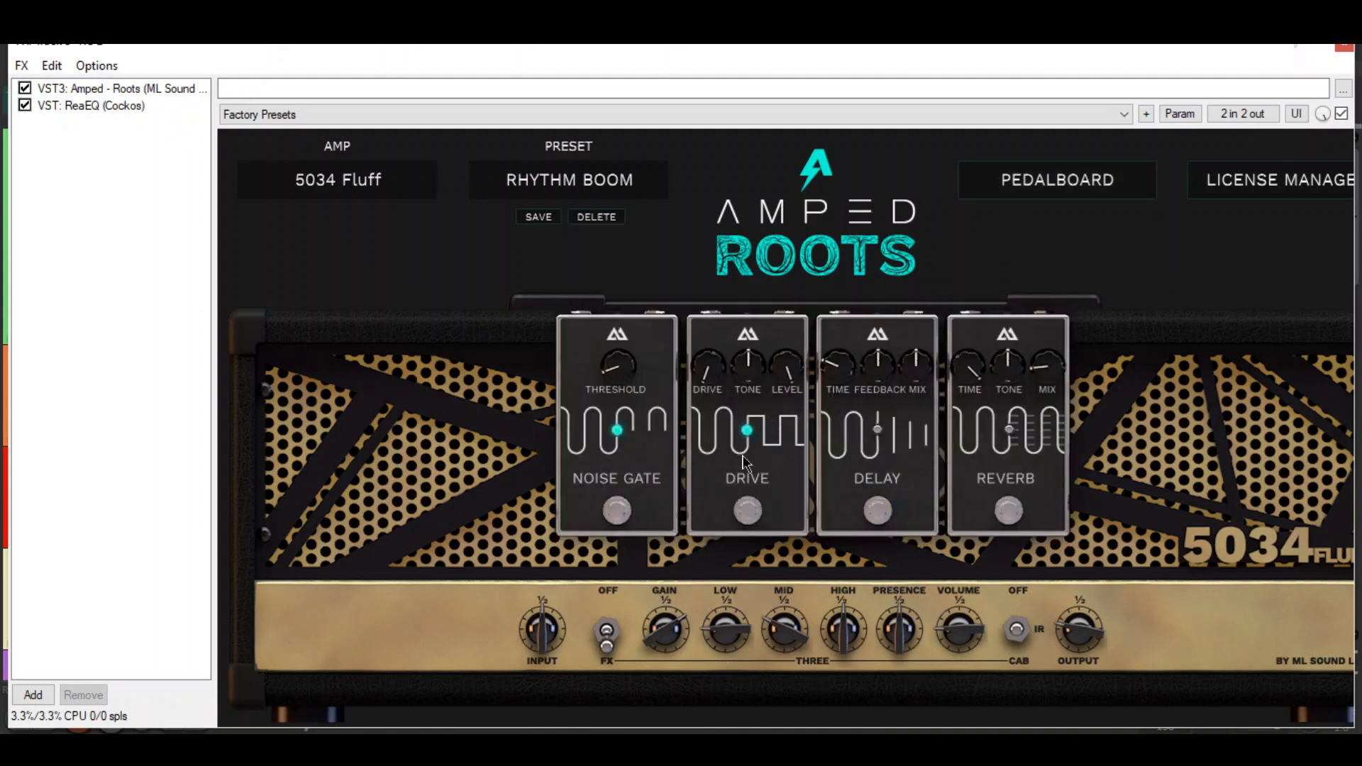
click(602, 315)
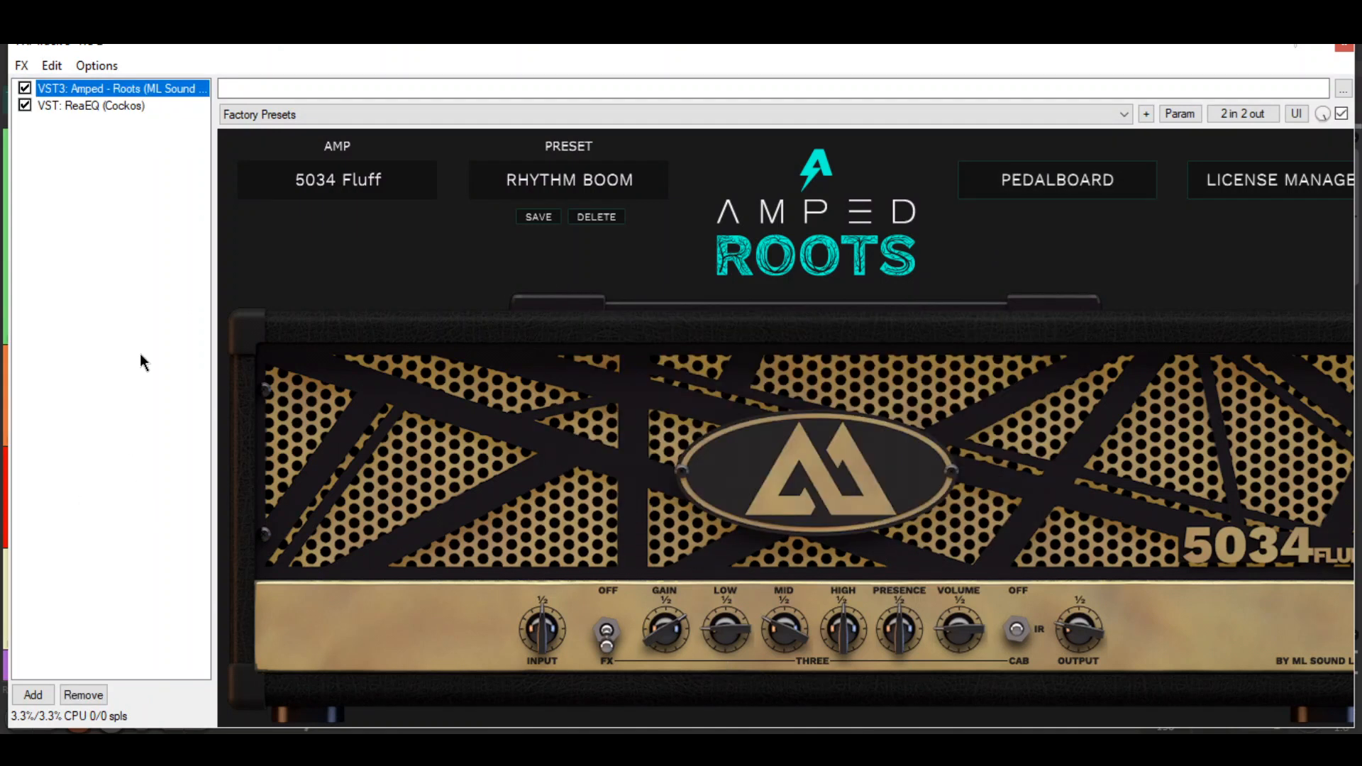
click(1045, 631)
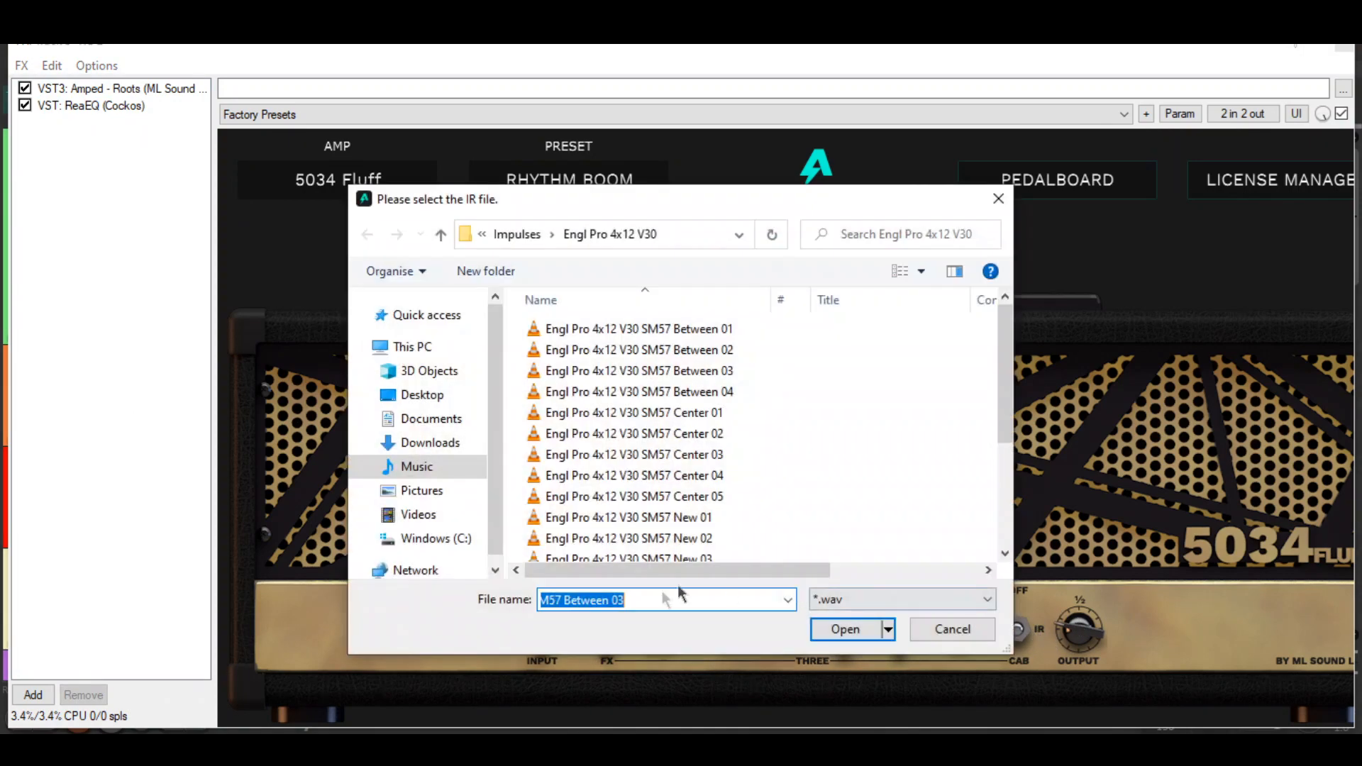
click(977, 634)
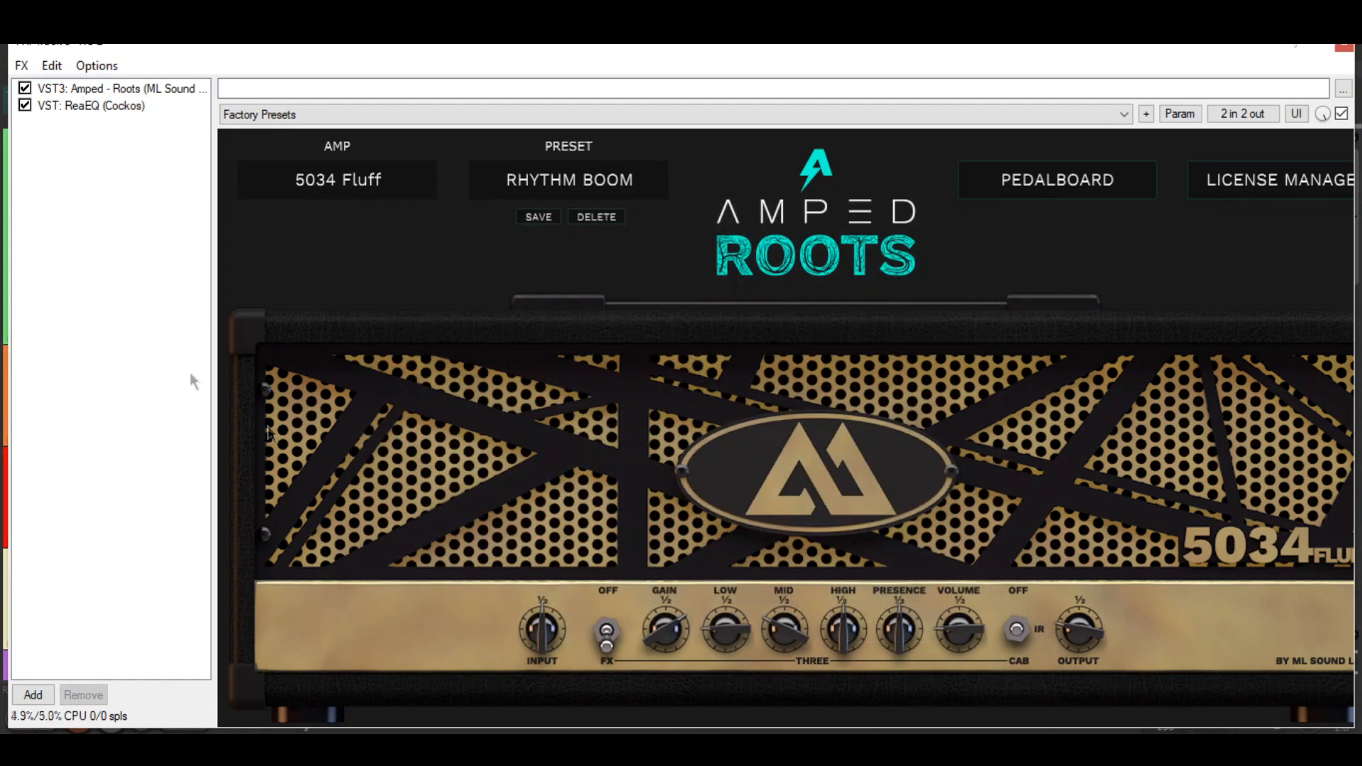
click(104, 107)
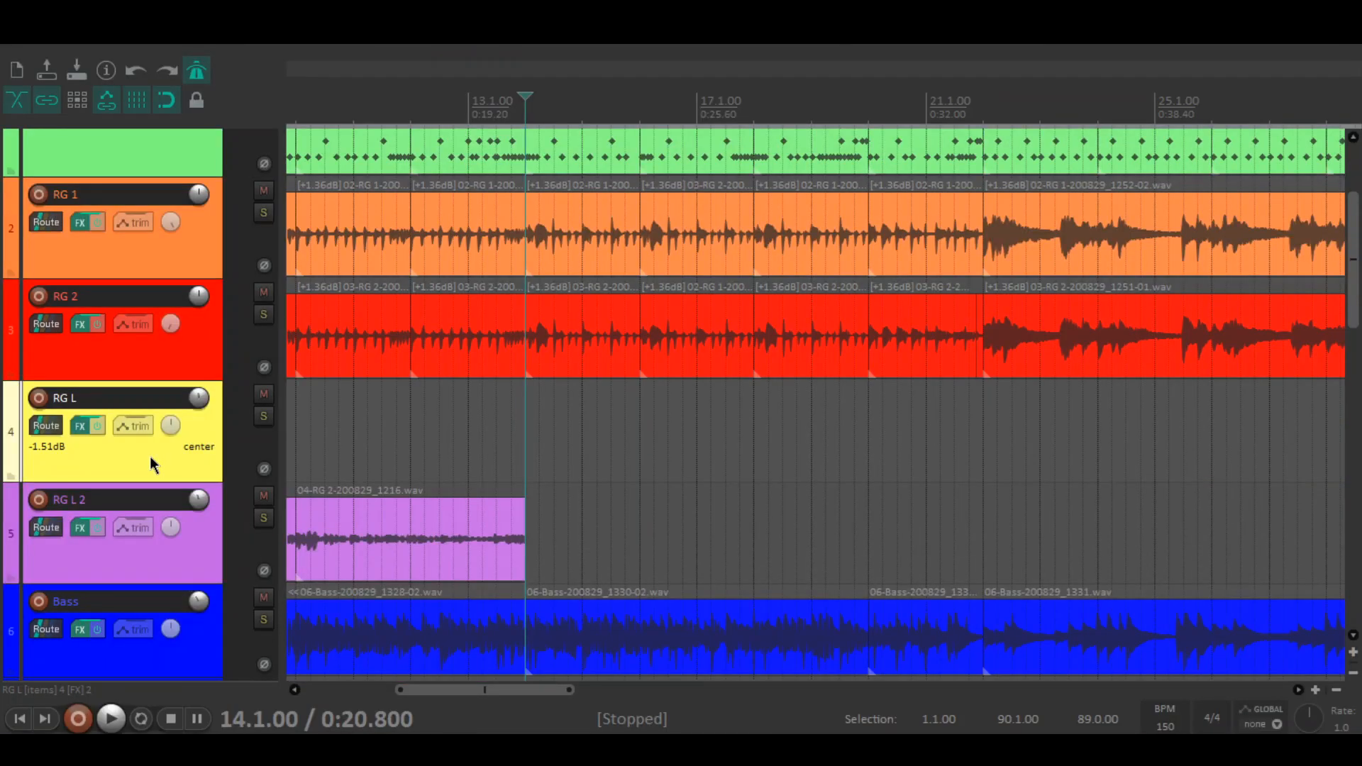
Examine the RG L track's effects: the Amped Roots amp, its cabinet IR files and pedalboard, and the ReaEQ bands.
click(80, 427)
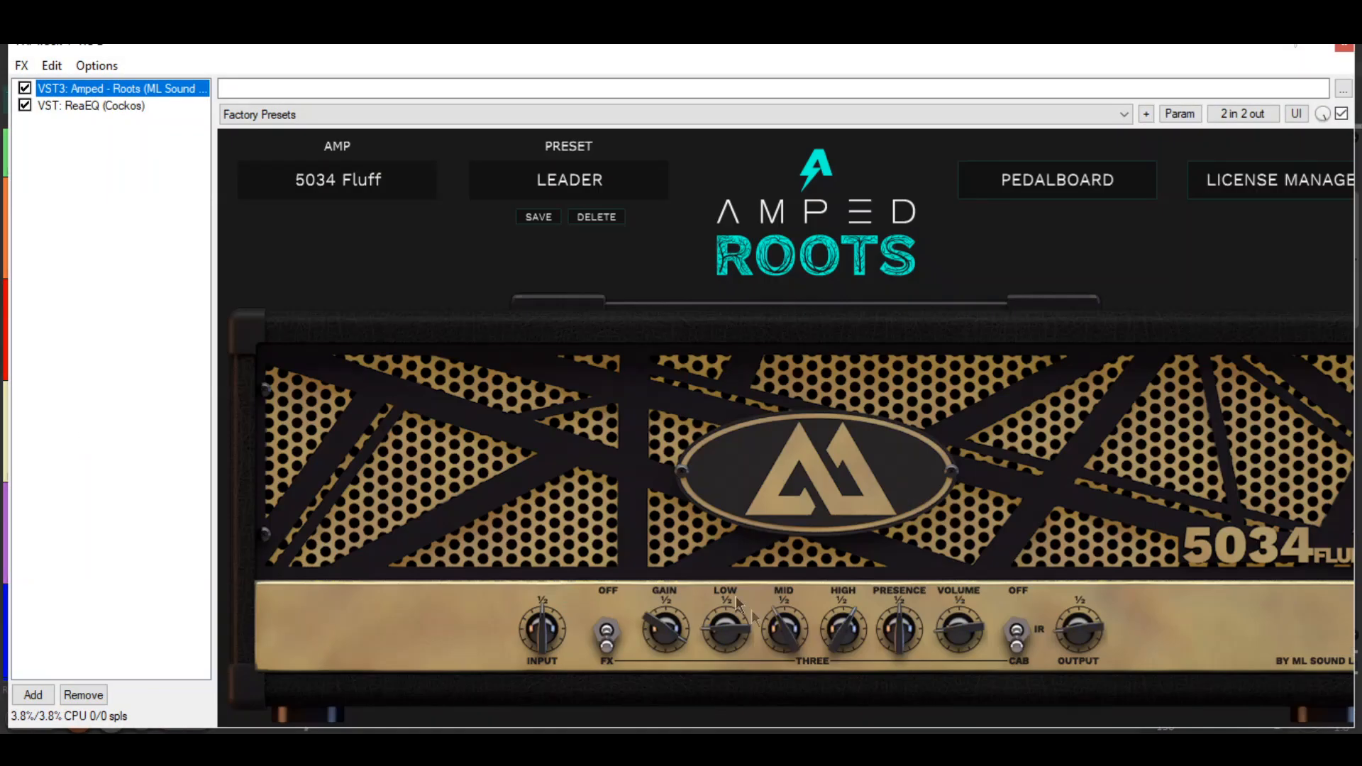
click(1040, 630)
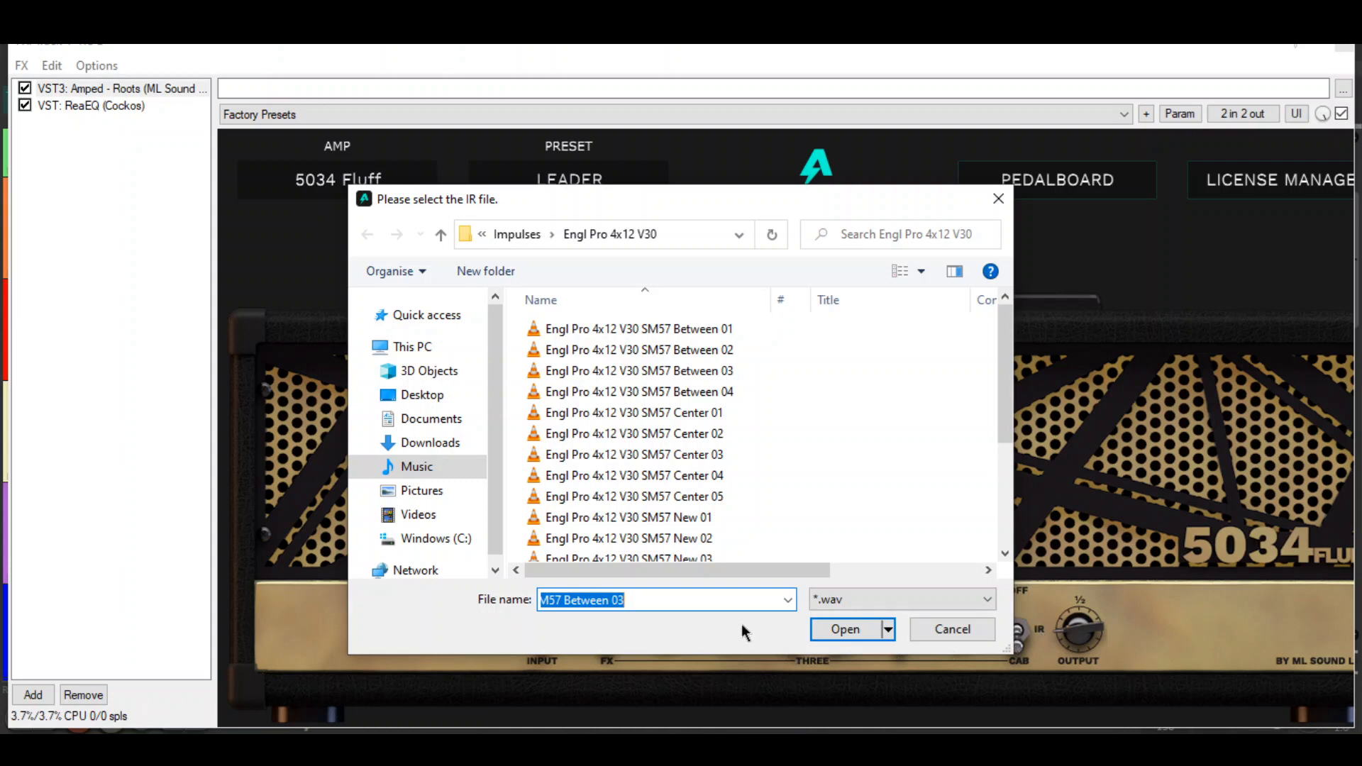
click(999, 200)
click(1054, 185)
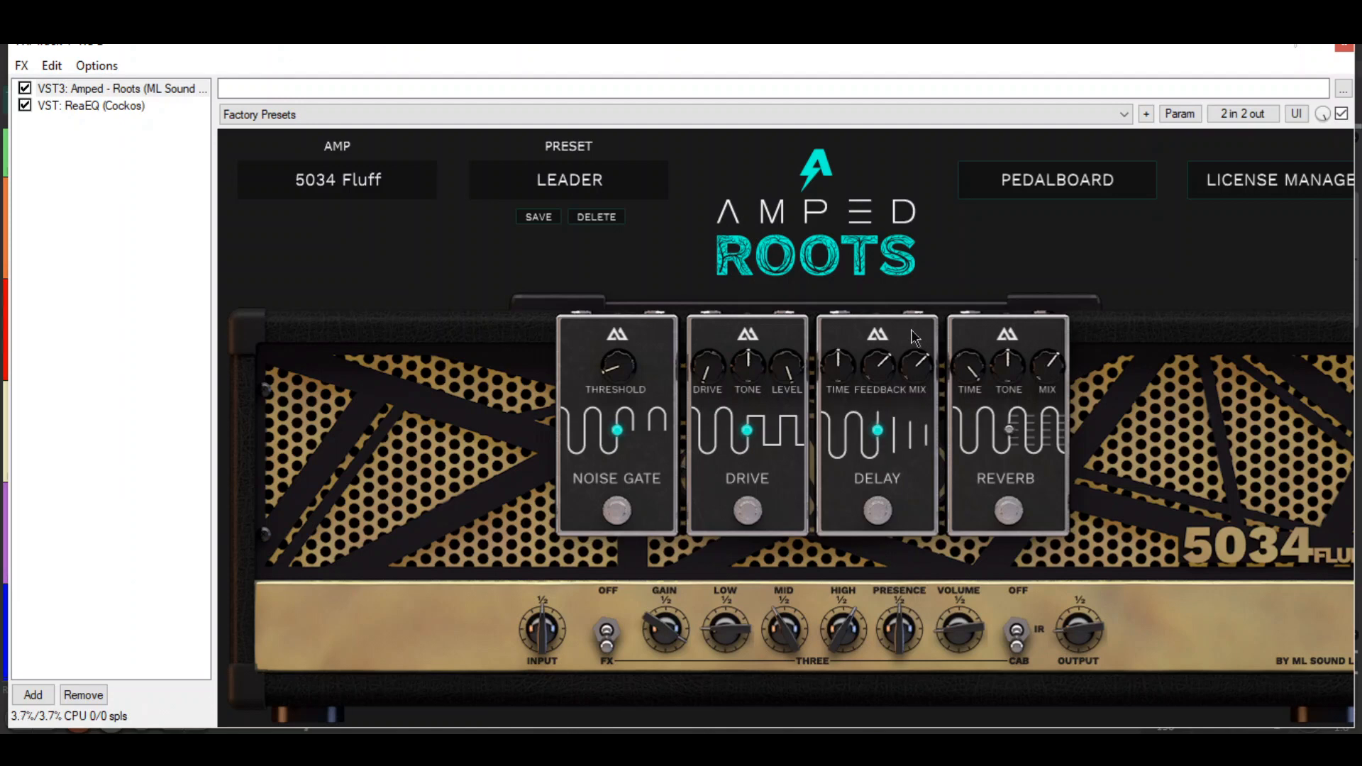
click(91, 105)
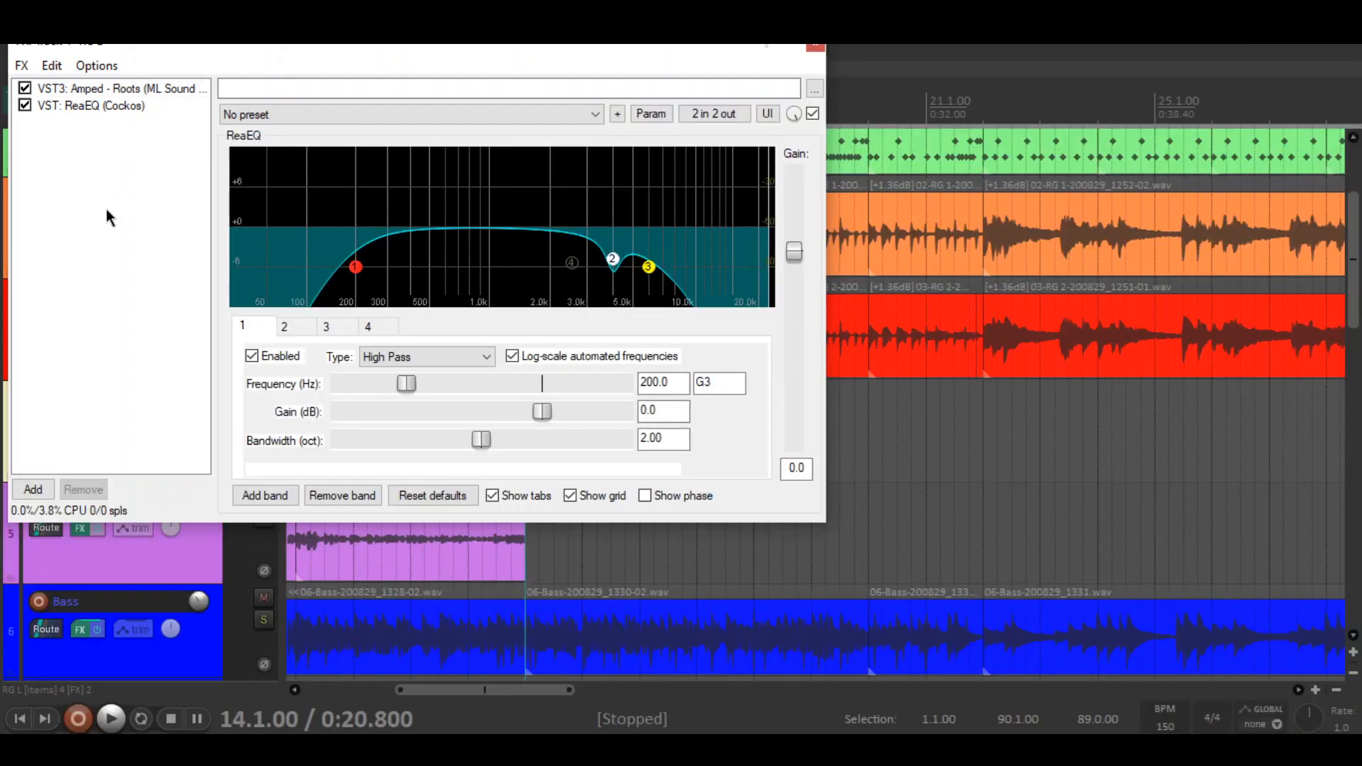
mouse_move(362, 280)
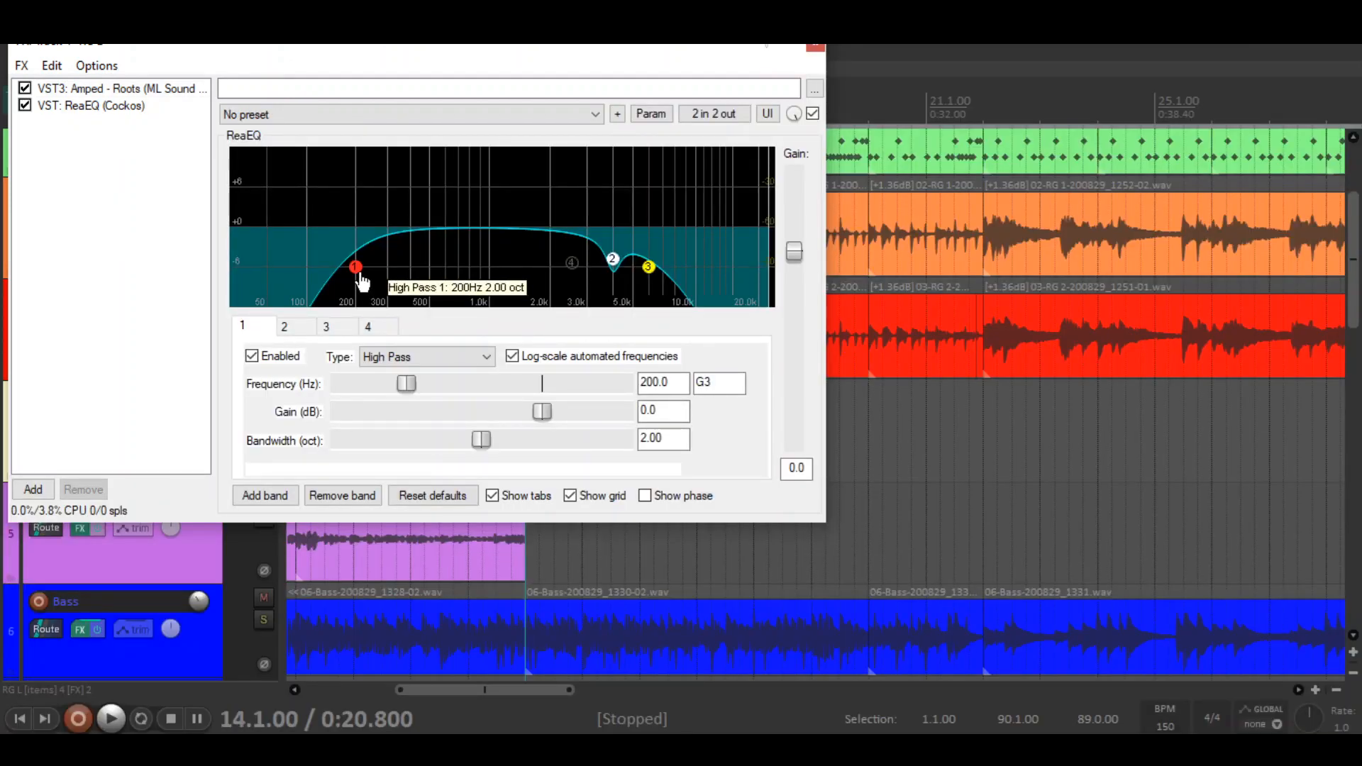
mouse_move(617, 264)
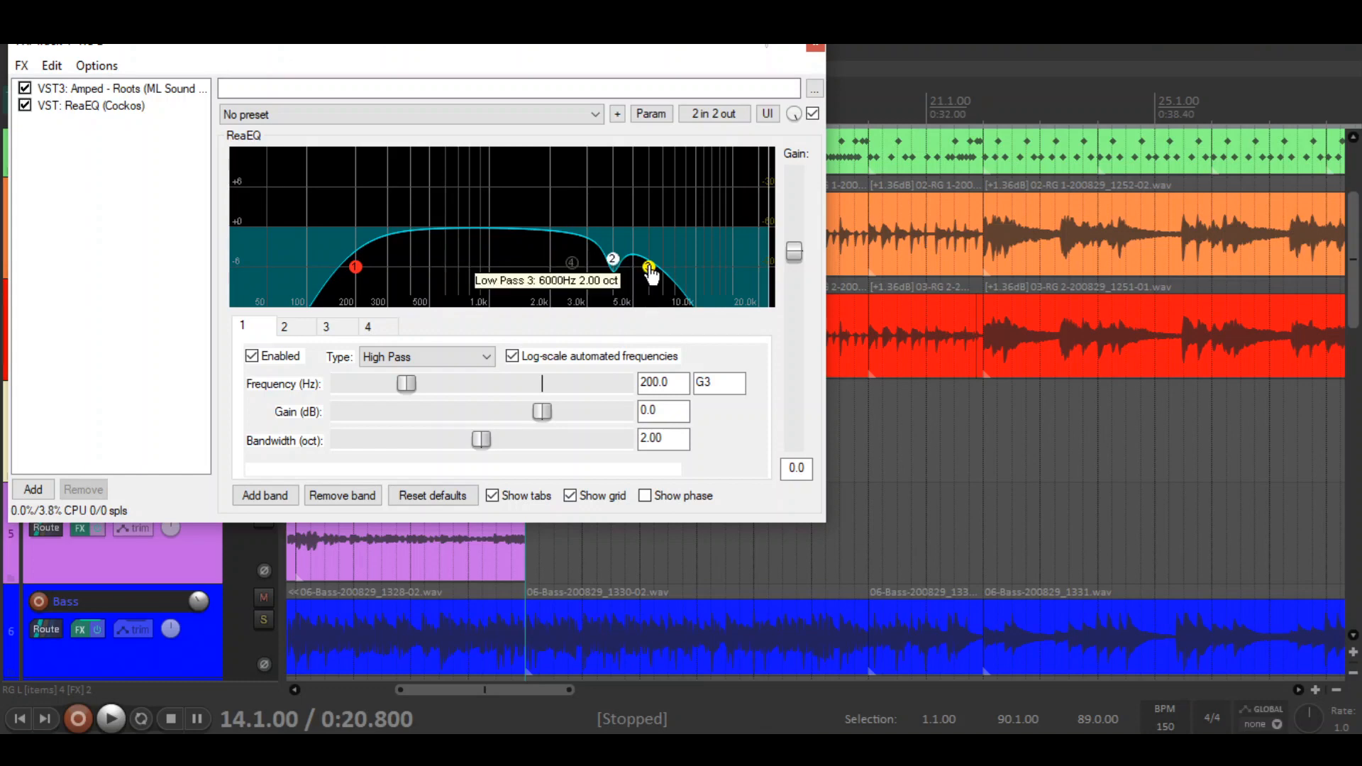
Examine the RG L 2 track's effects: the Amped Roots amp and pedalboard, and ReaEQ.
click(178, 560)
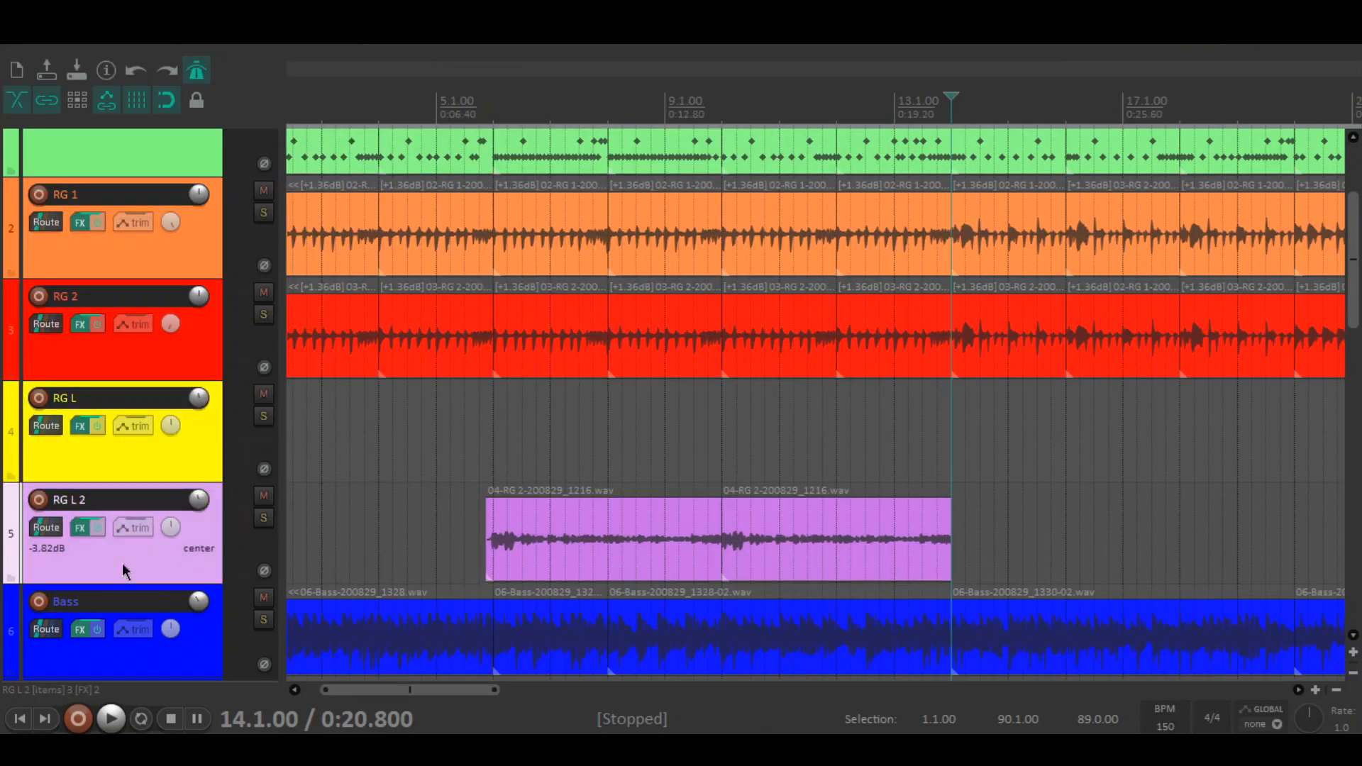
click(81, 528)
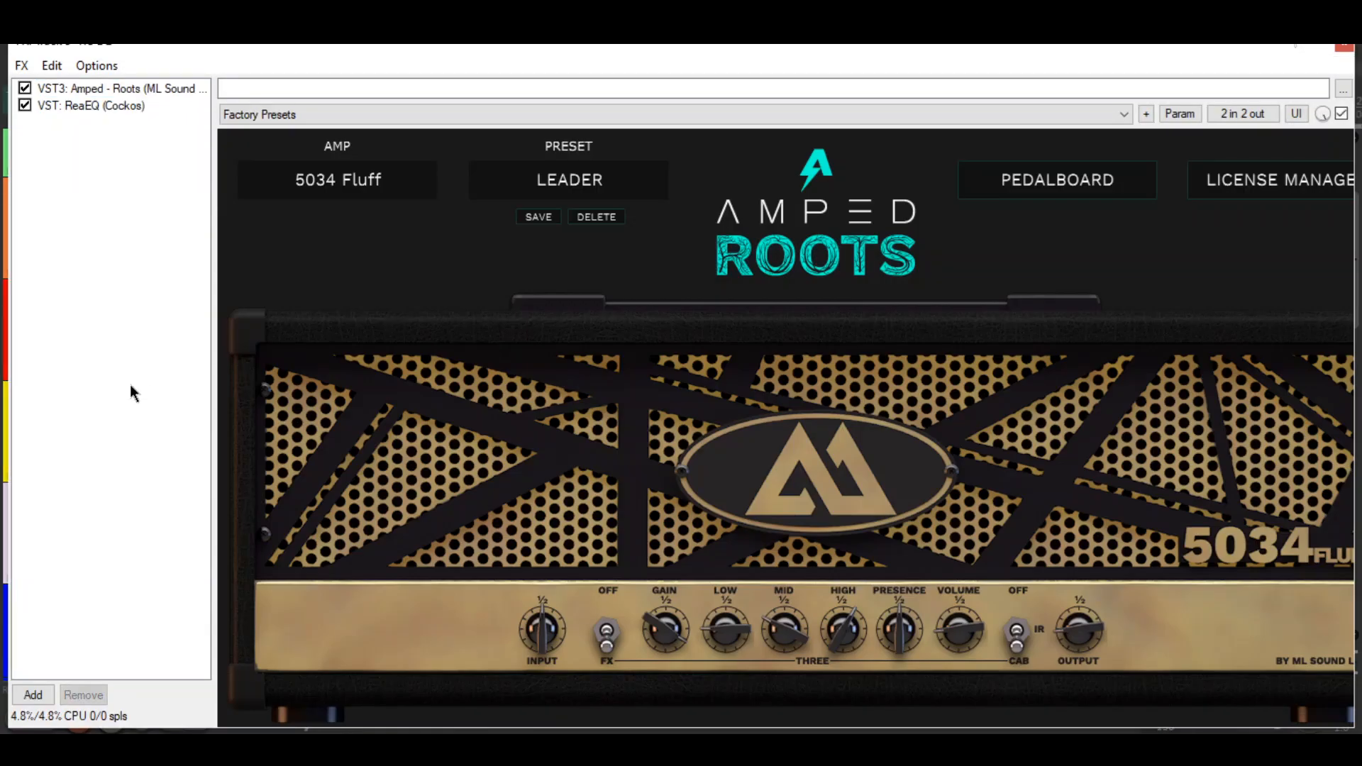
click(1063, 181)
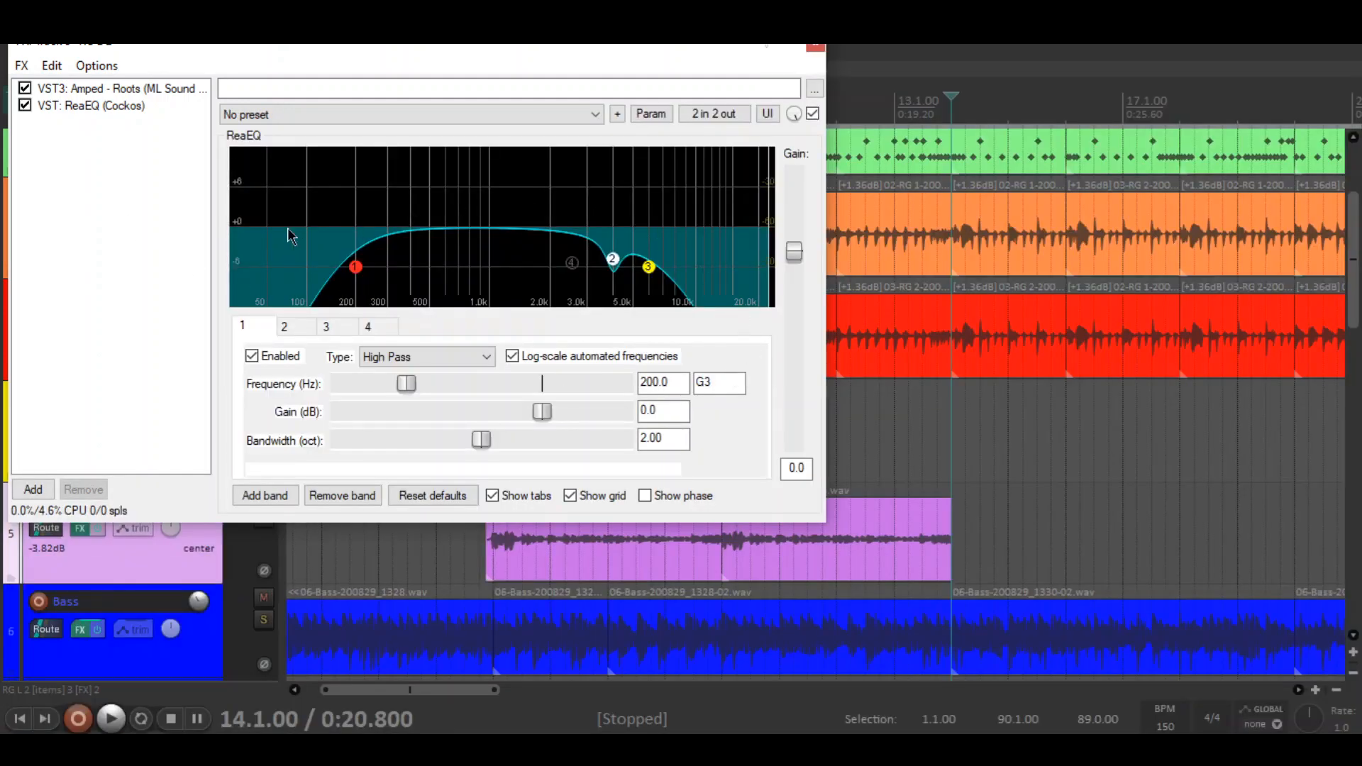
click(820, 47)
Examine the Bass track's effects: the BOD bass overdrive, ReaEQ and ReaComp.
scroll(135, 401, down, 3)
click(82, 400)
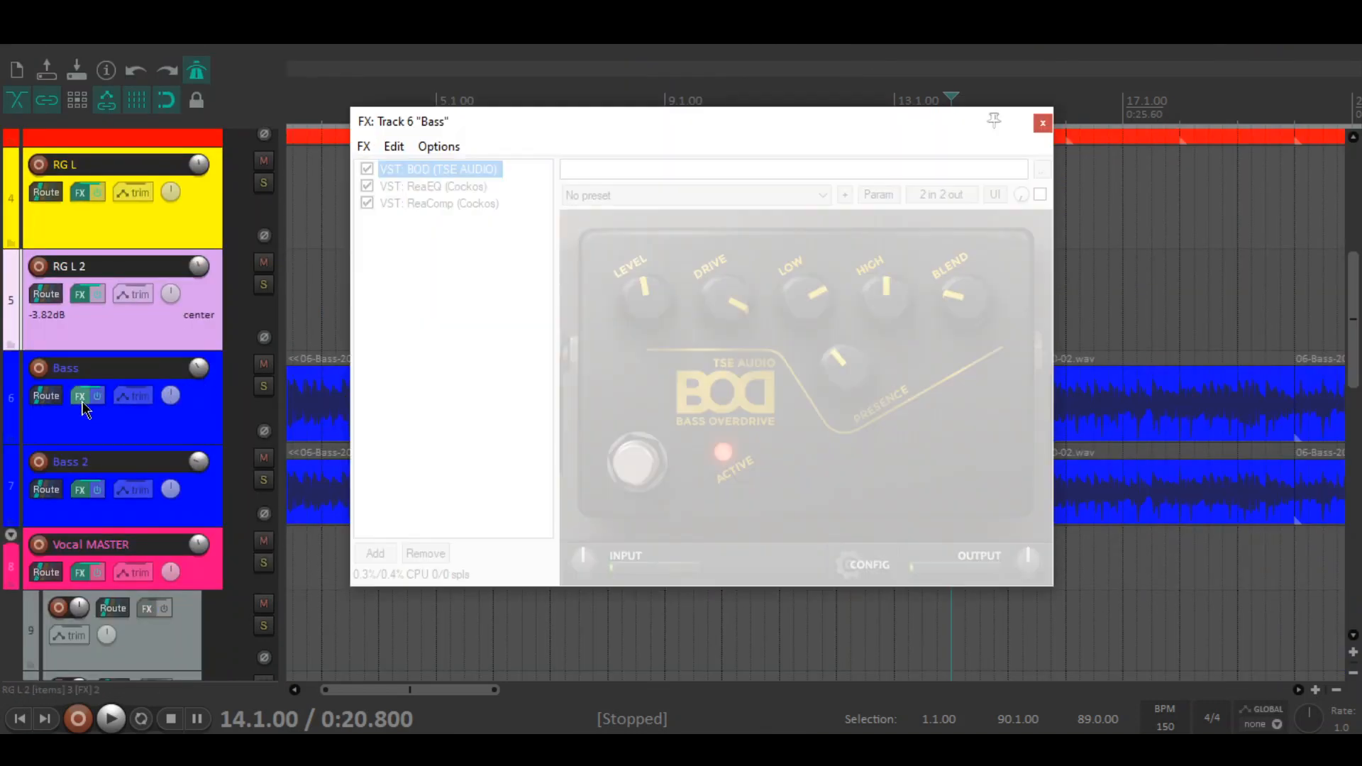
click(428, 319)
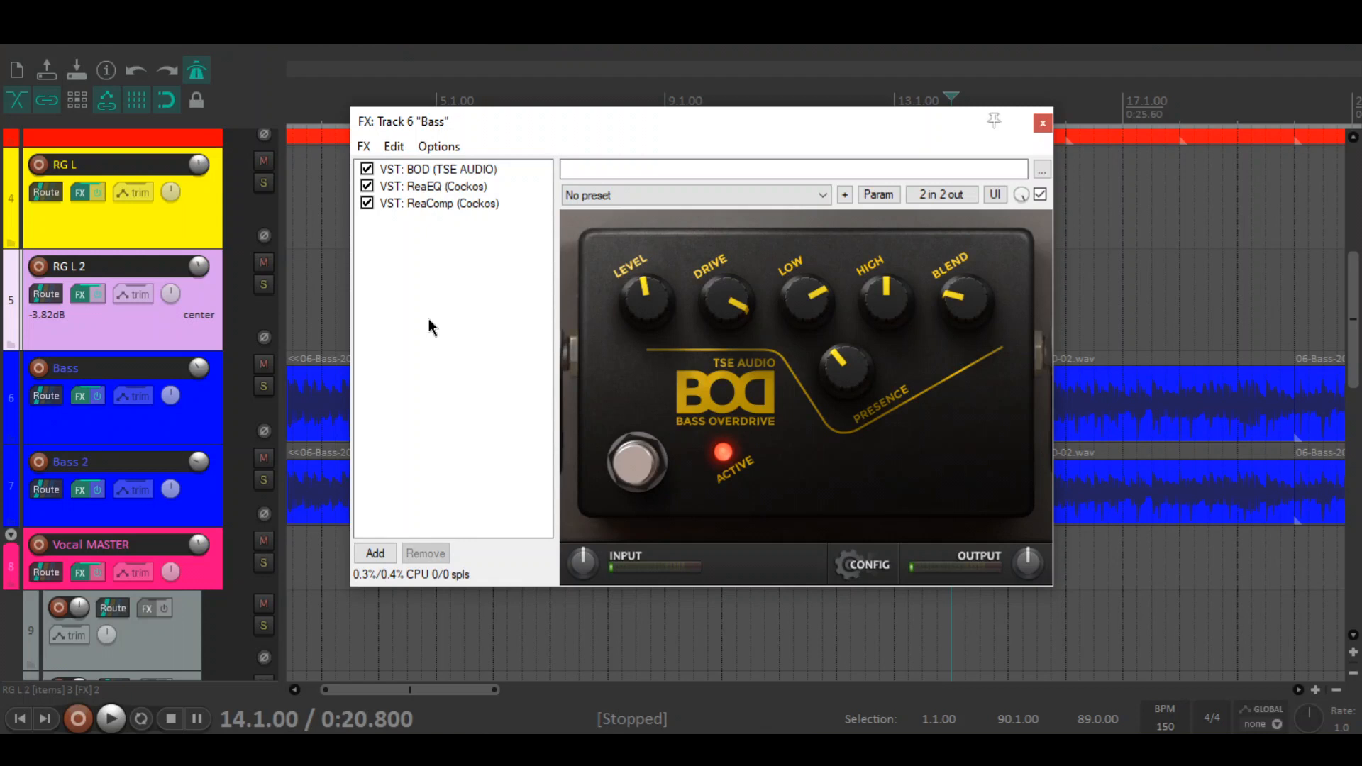
click(471, 186)
click(485, 295)
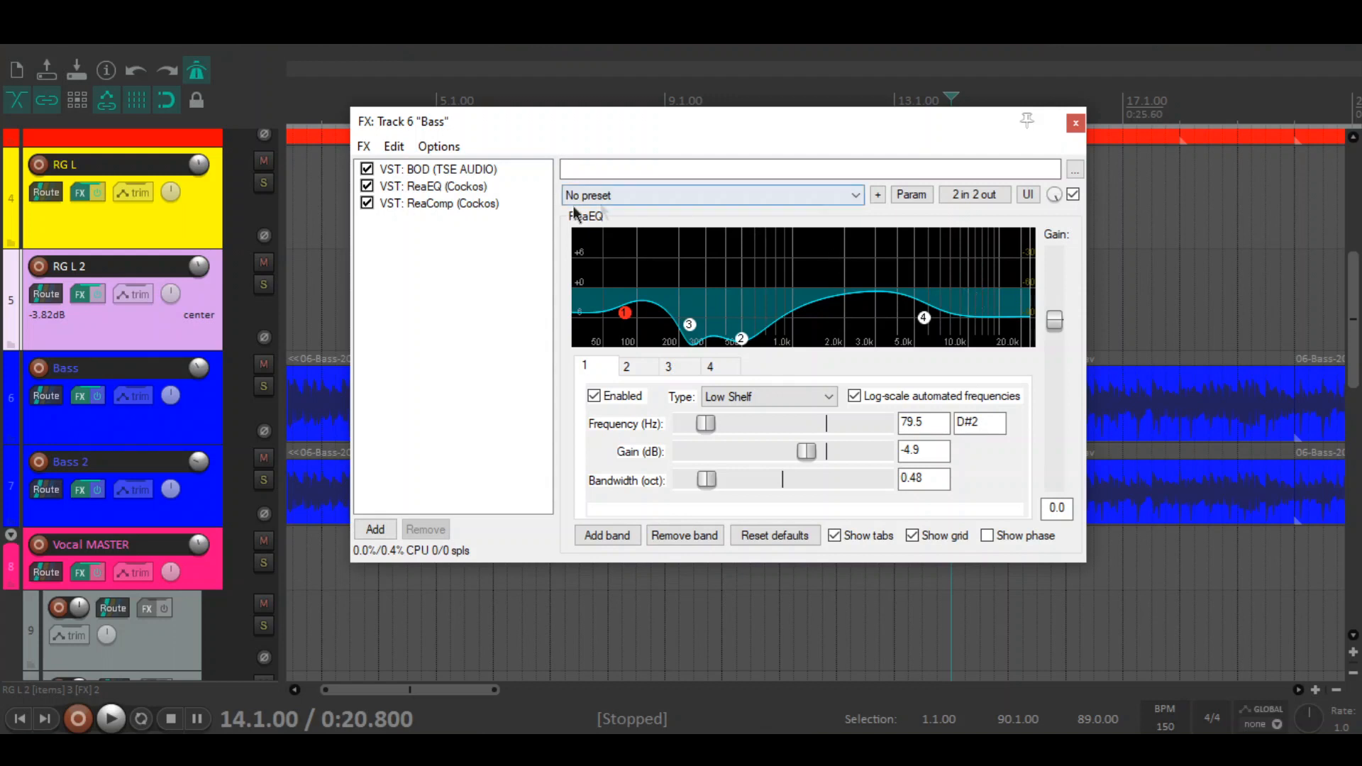
click(466, 206)
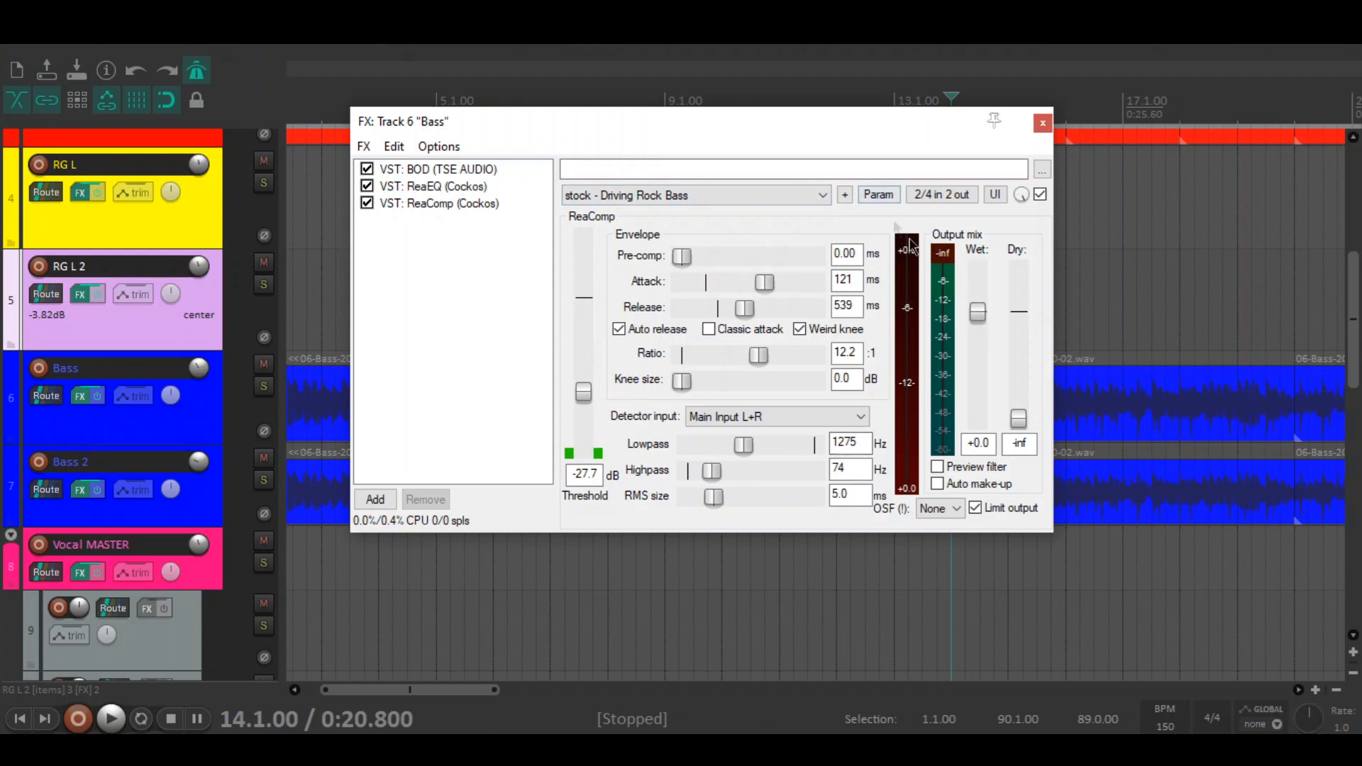
click(1042, 125)
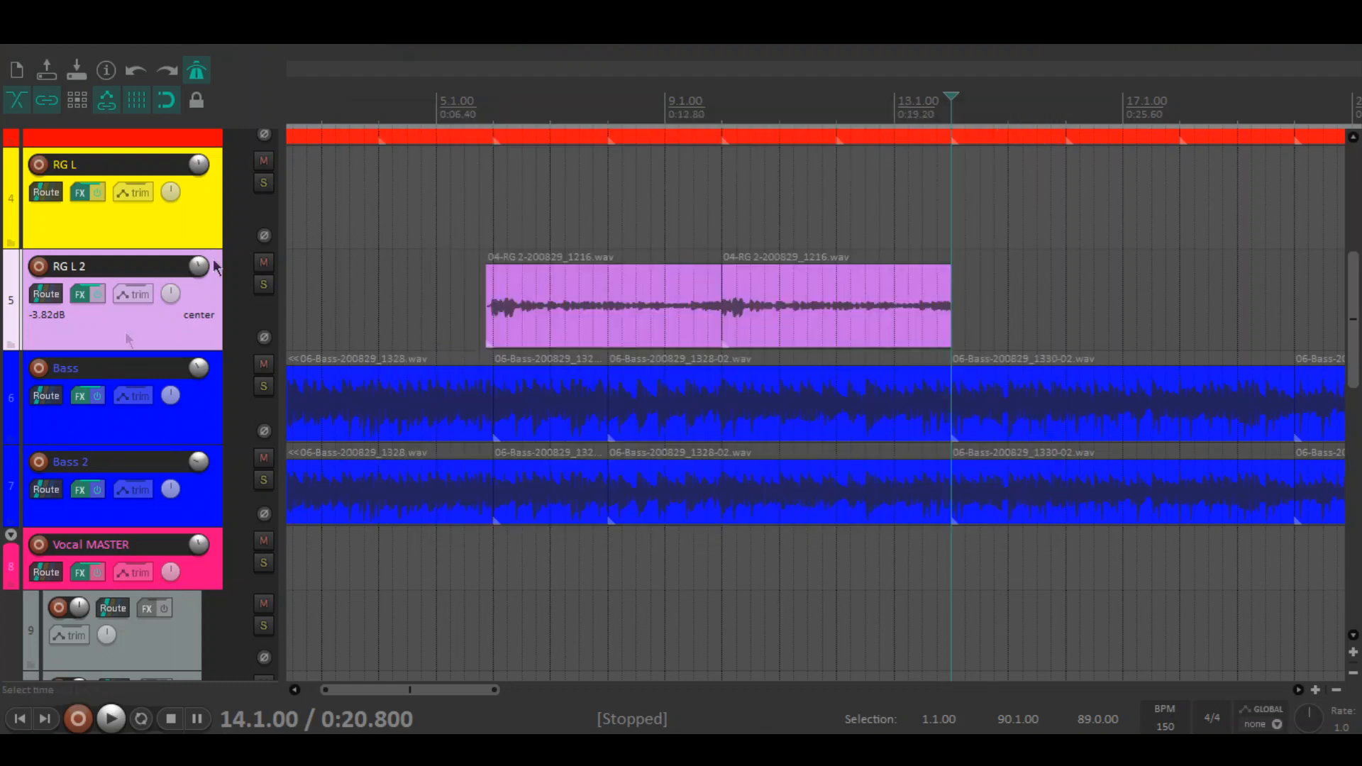
Examine the Bass 2 track's effects: the NoAmp preamp, ReaEQ and ReaComp, and look at NoAmp once more.
click(80, 489)
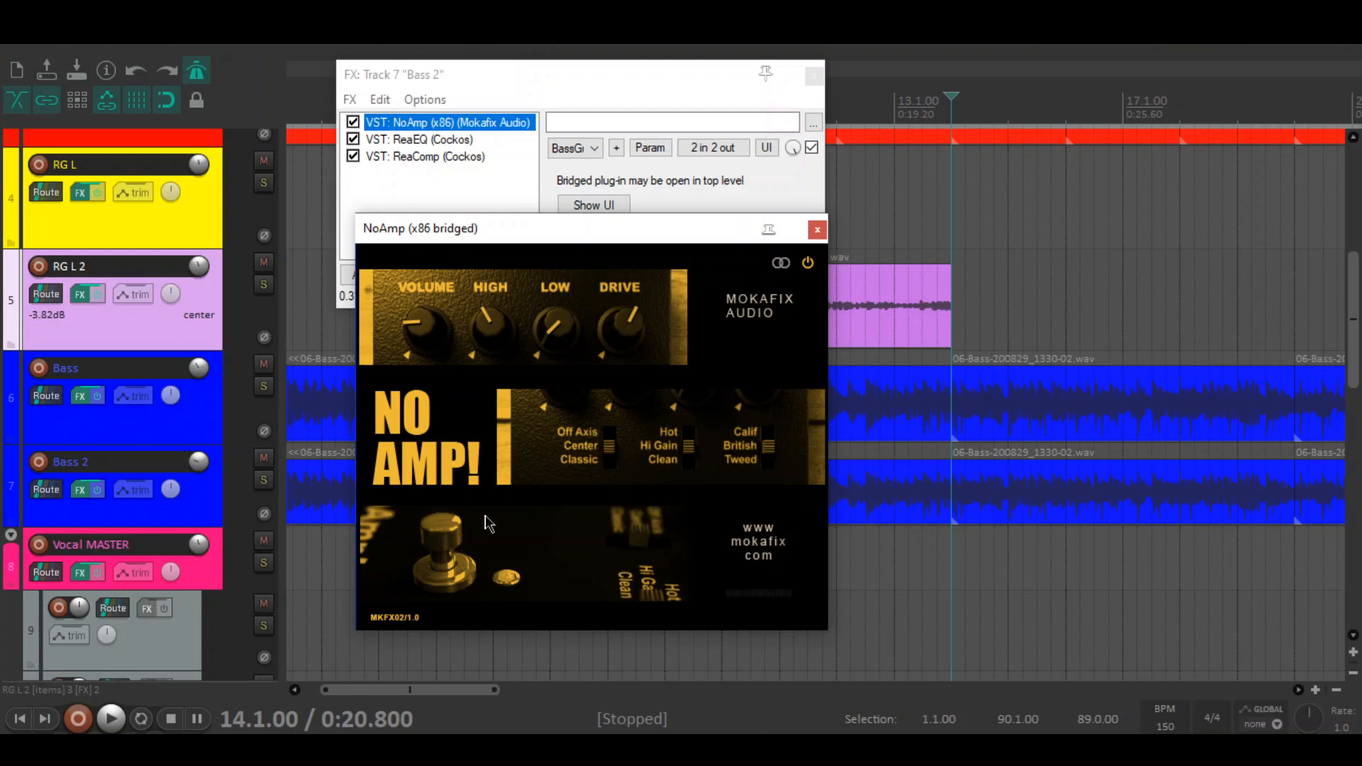
click(817, 229)
click(391, 141)
click(431, 206)
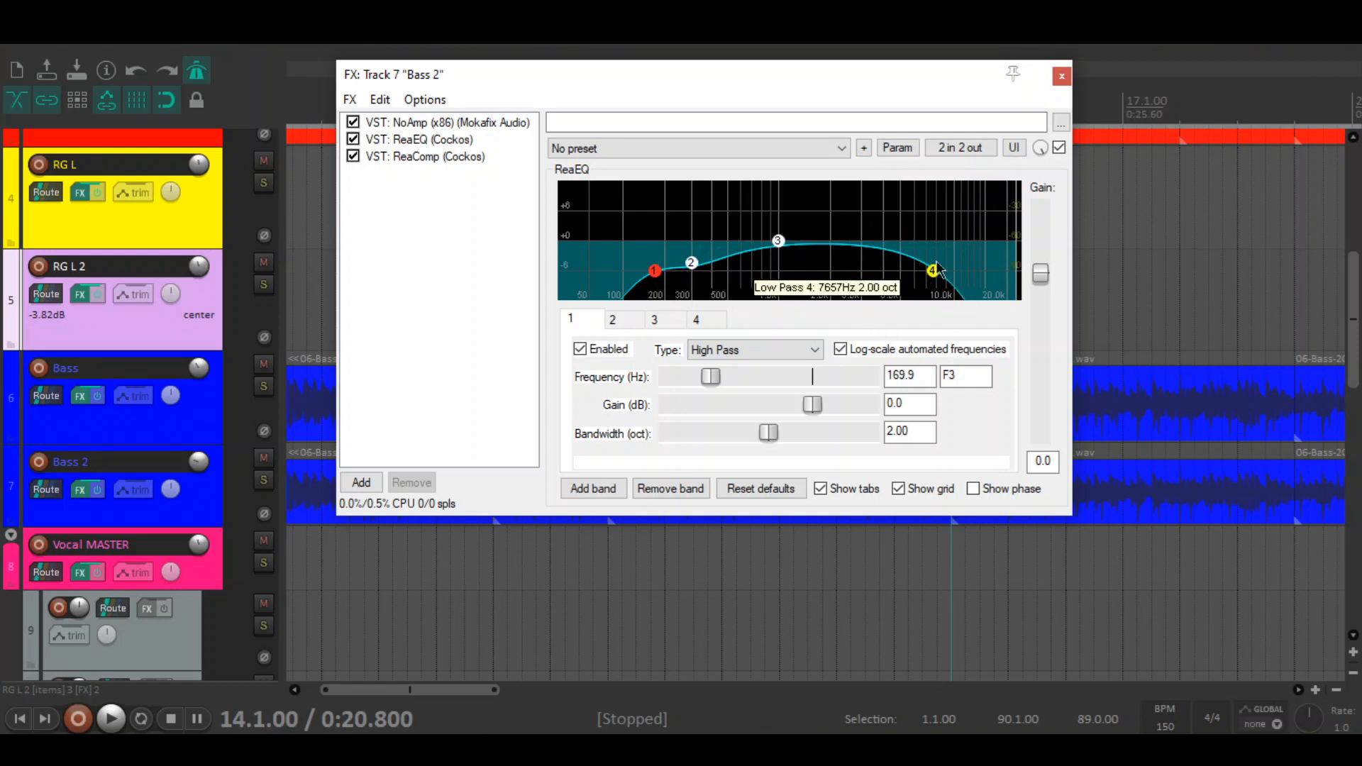
click(413, 157)
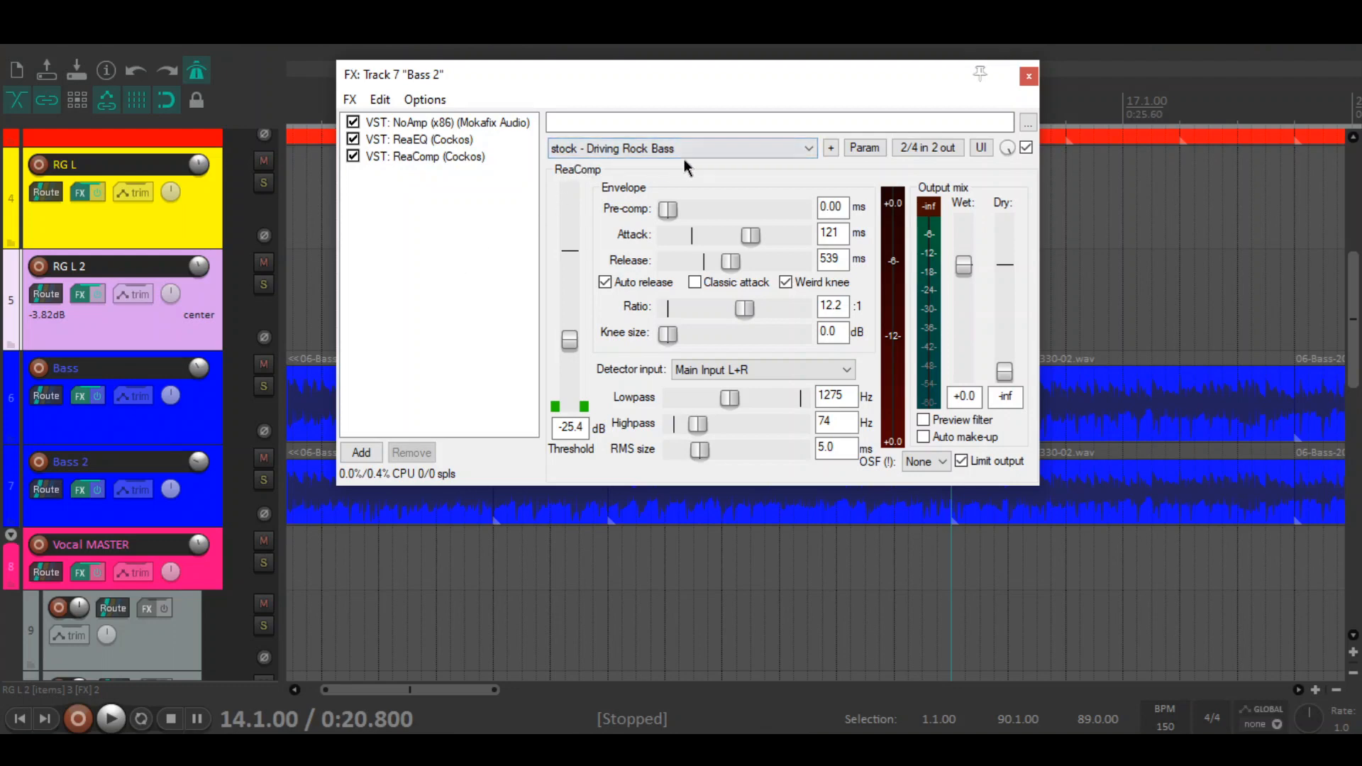
click(501, 123)
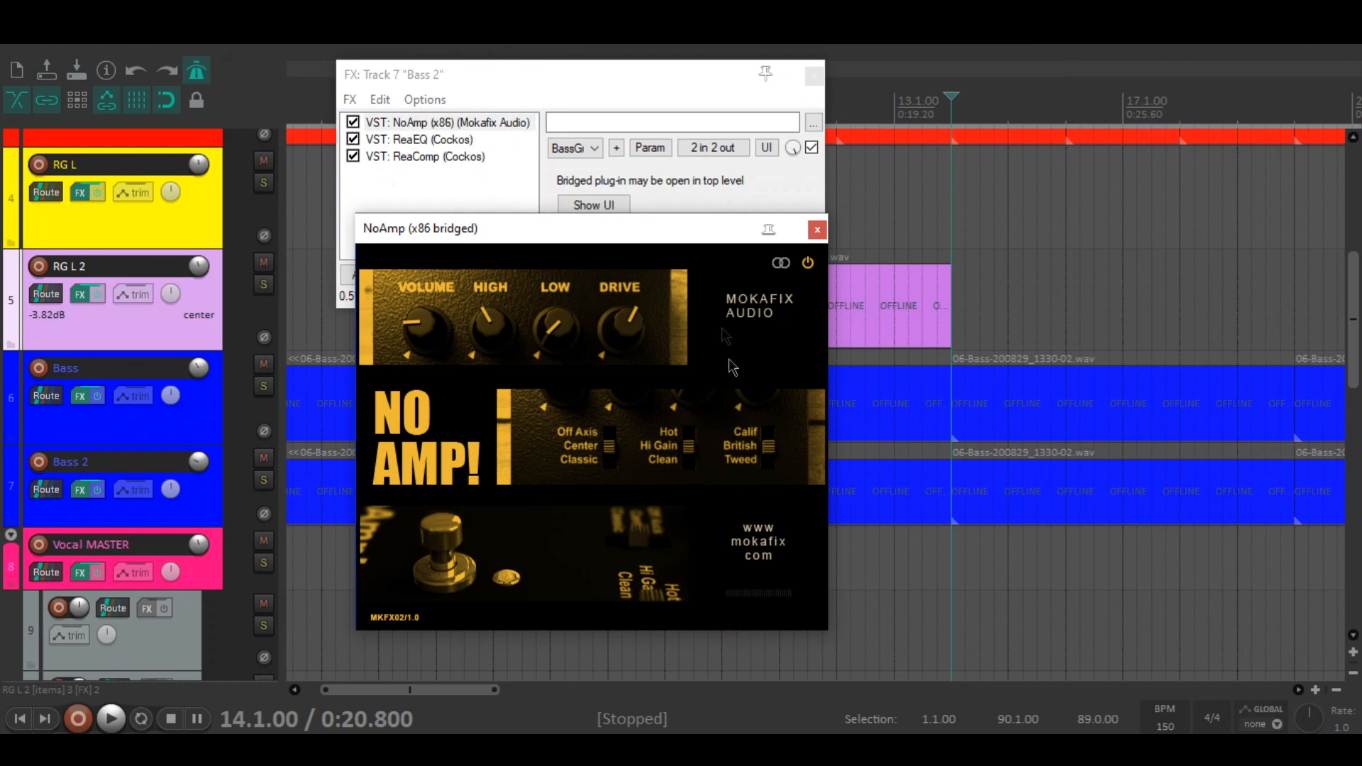
click(821, 234)
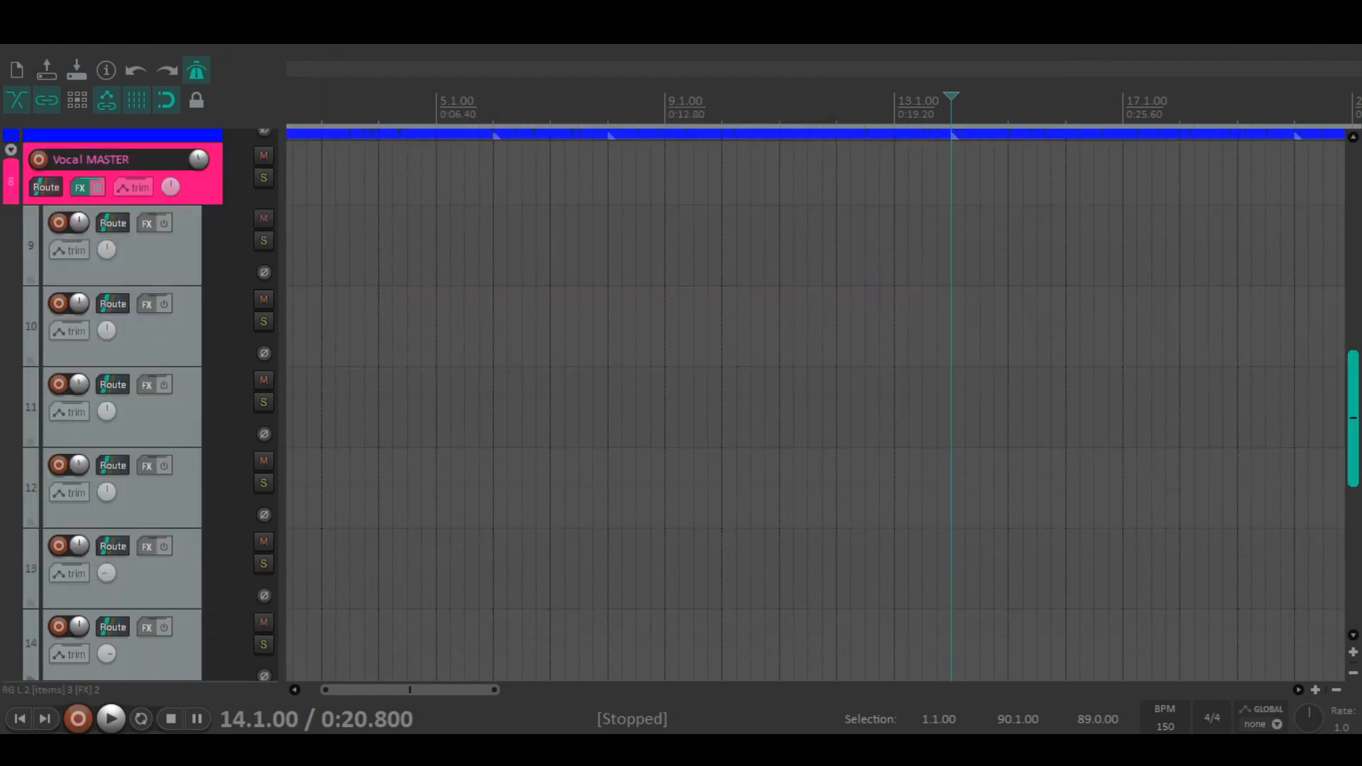
Examine the De-esser settings and the ReaEQ bands on the Vocal MASTER folder track.
drag(1354, 418, 1353, 424)
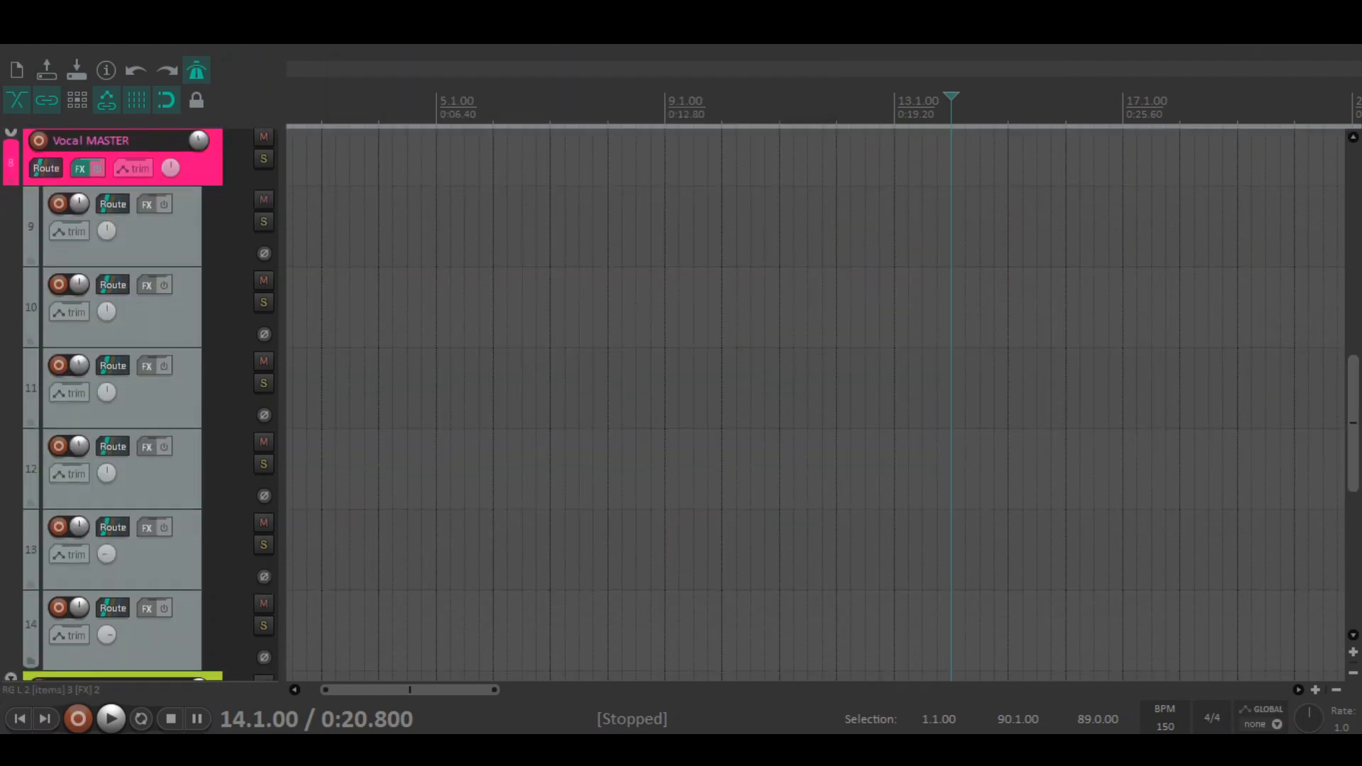
drag(1359, 394, 1354, 366)
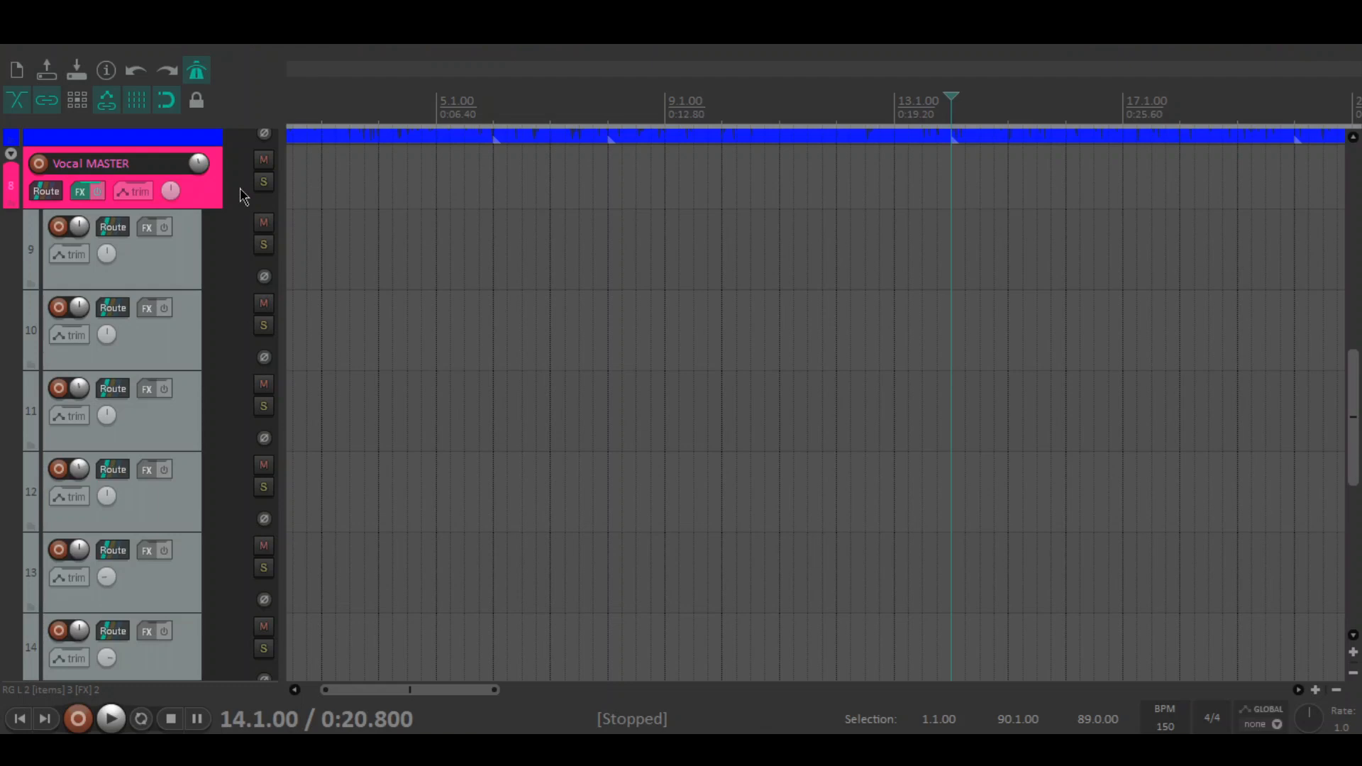
click(80, 193)
click(444, 279)
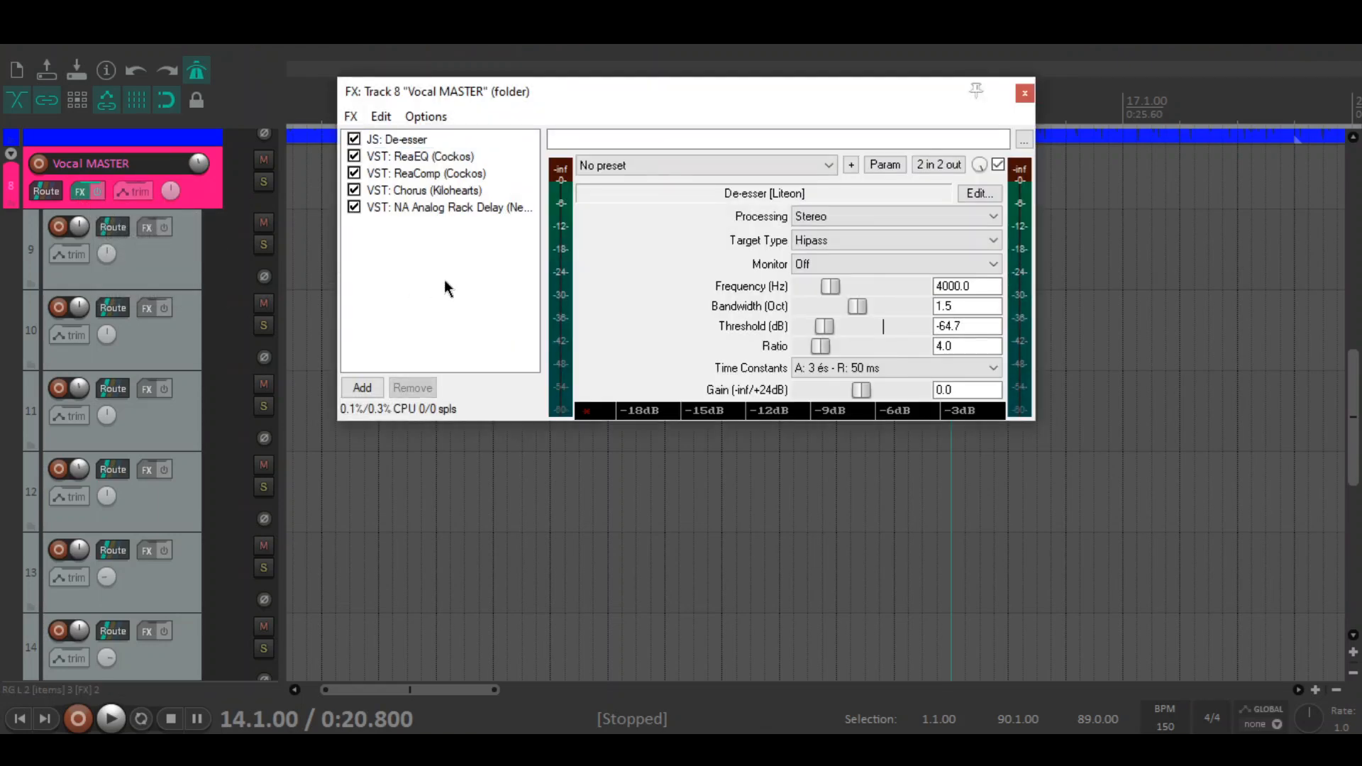
drag(572, 101, 541, 131)
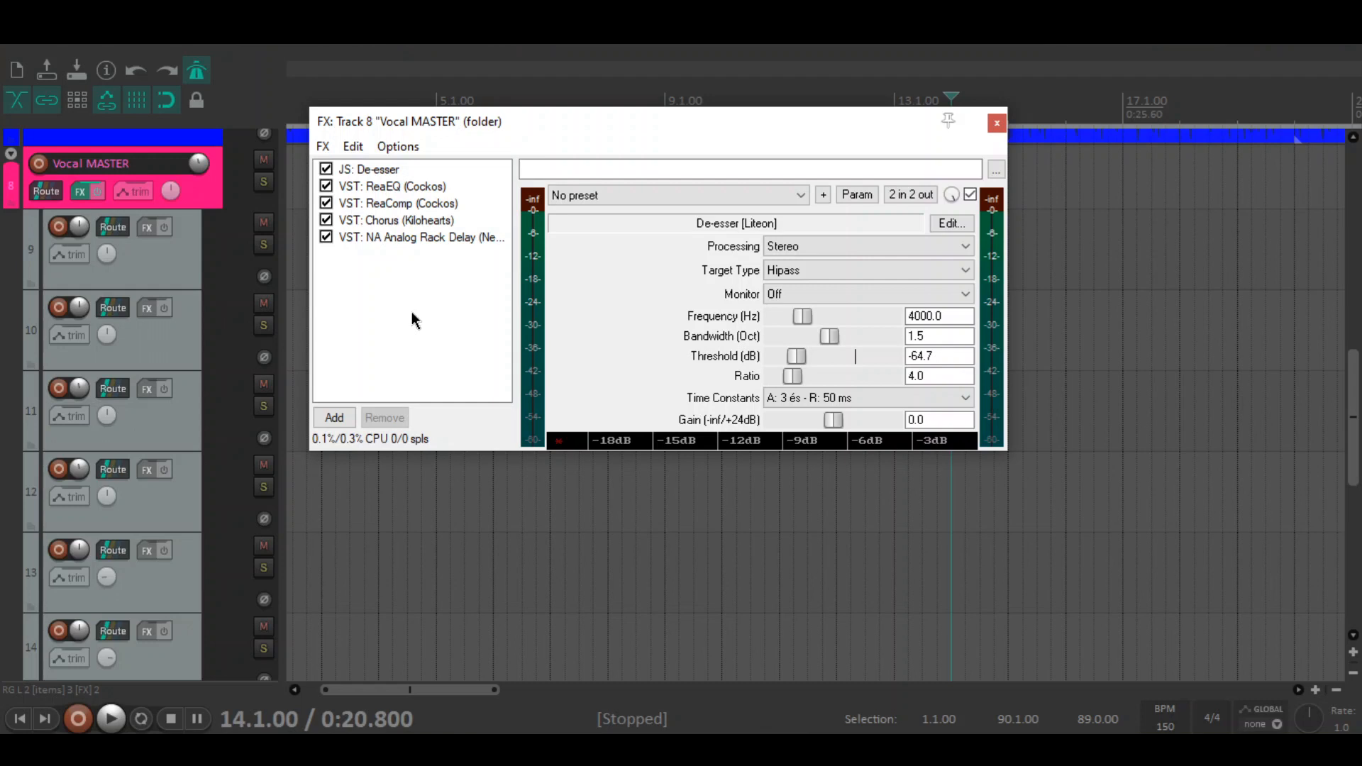
click(392, 169)
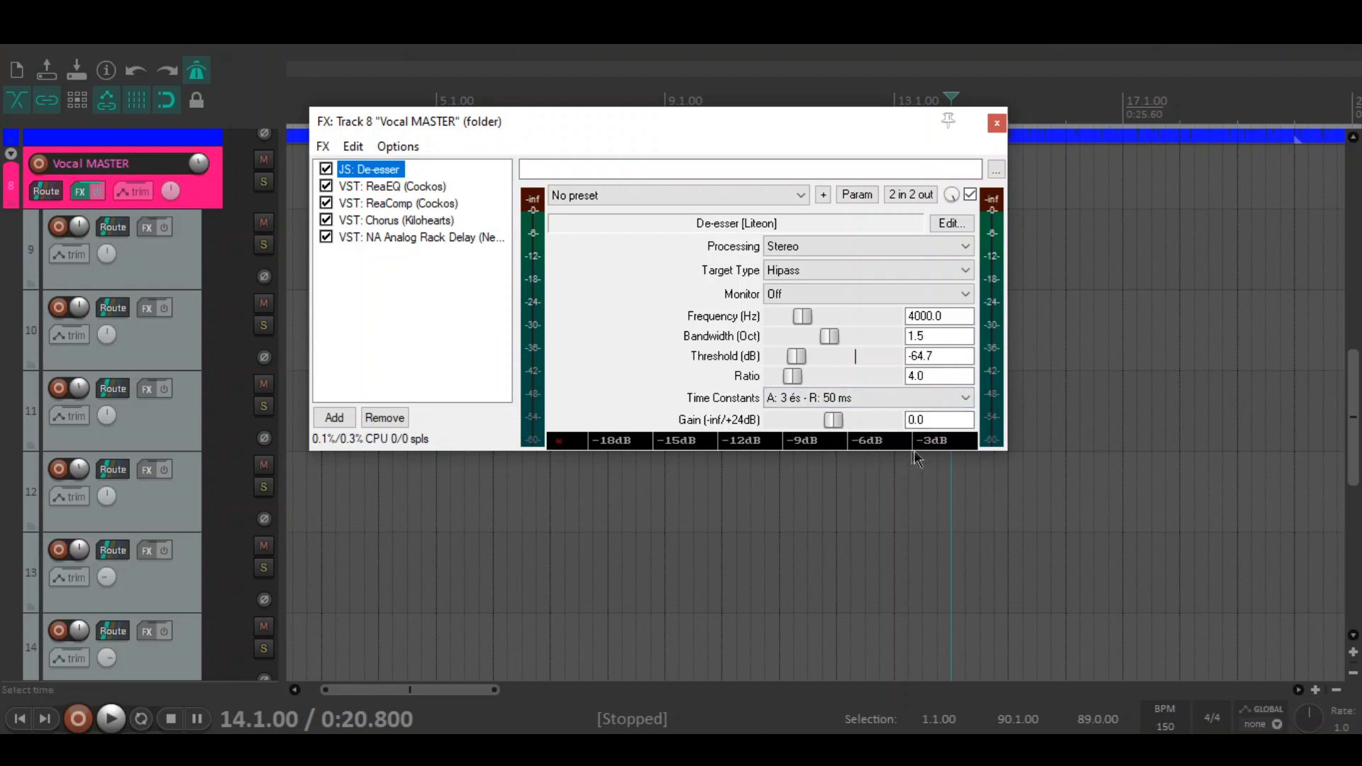
key(Down)
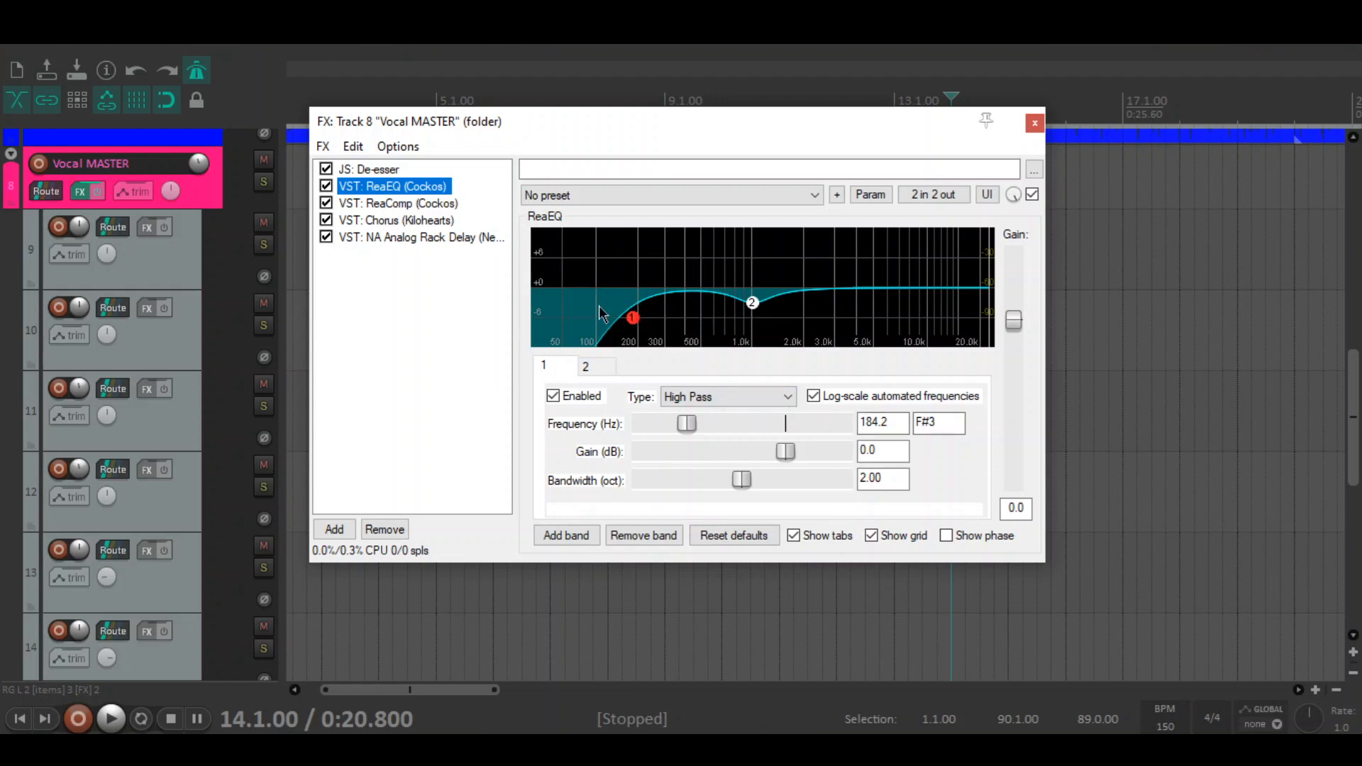
mouse_move(754, 307)
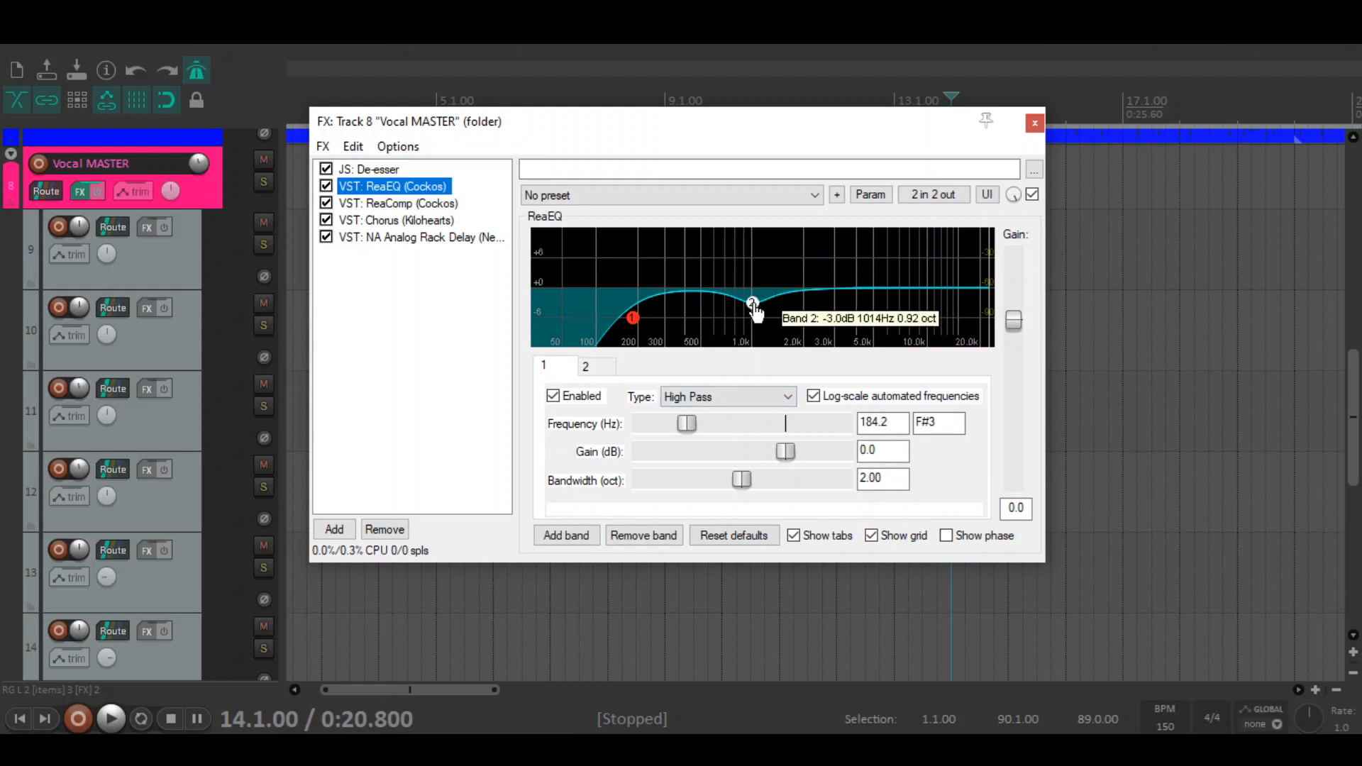
Examine the Vocal MASTER track's ReaComp settings and preset list, its Chorus, and the NA Analog Rack Delay.
click(441, 205)
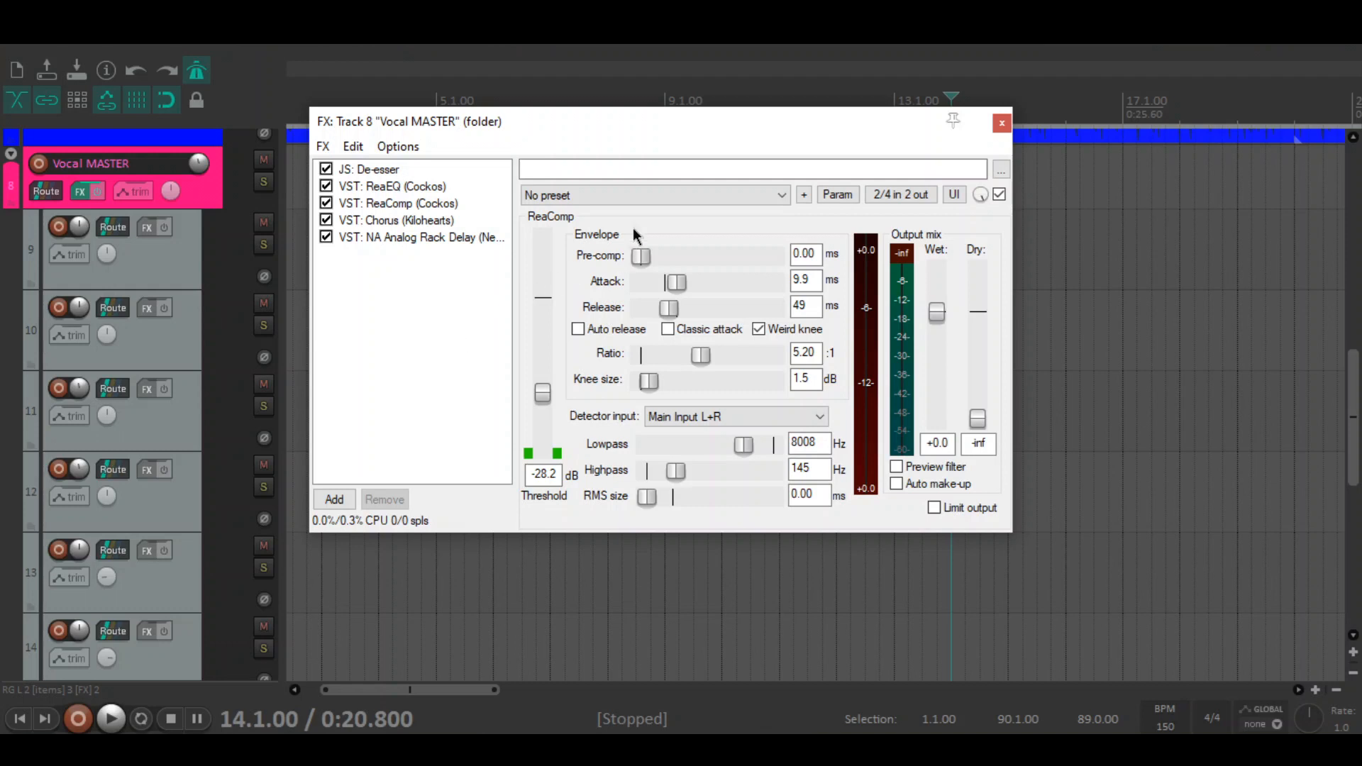
click(631, 196)
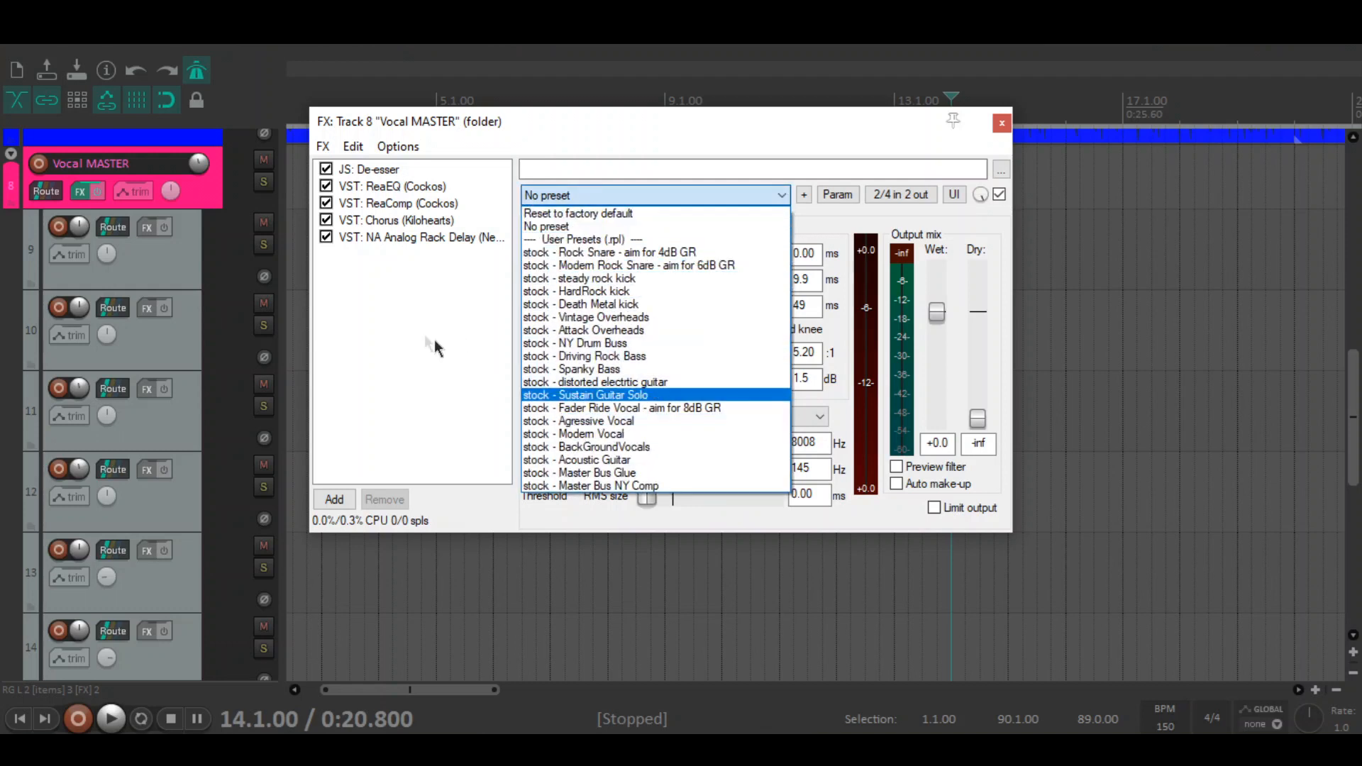
click(393, 317)
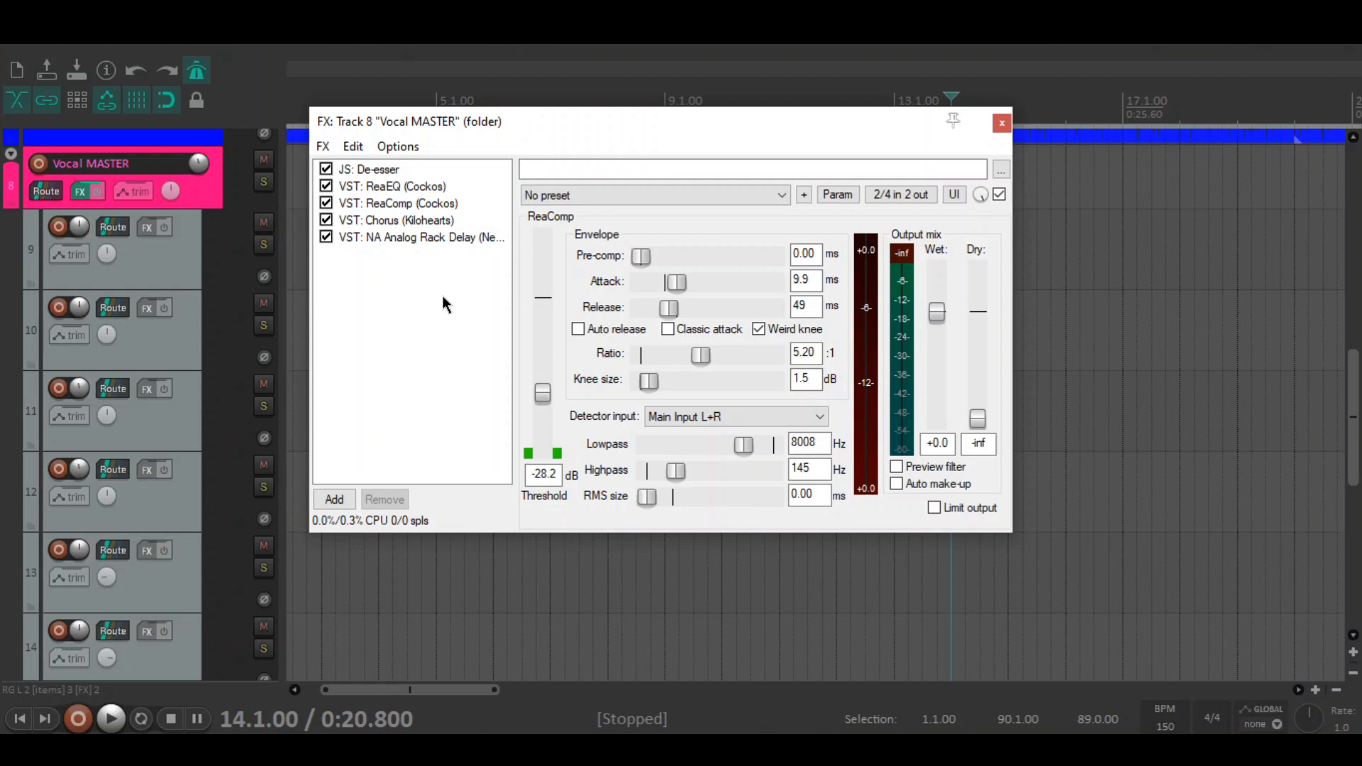
click(436, 223)
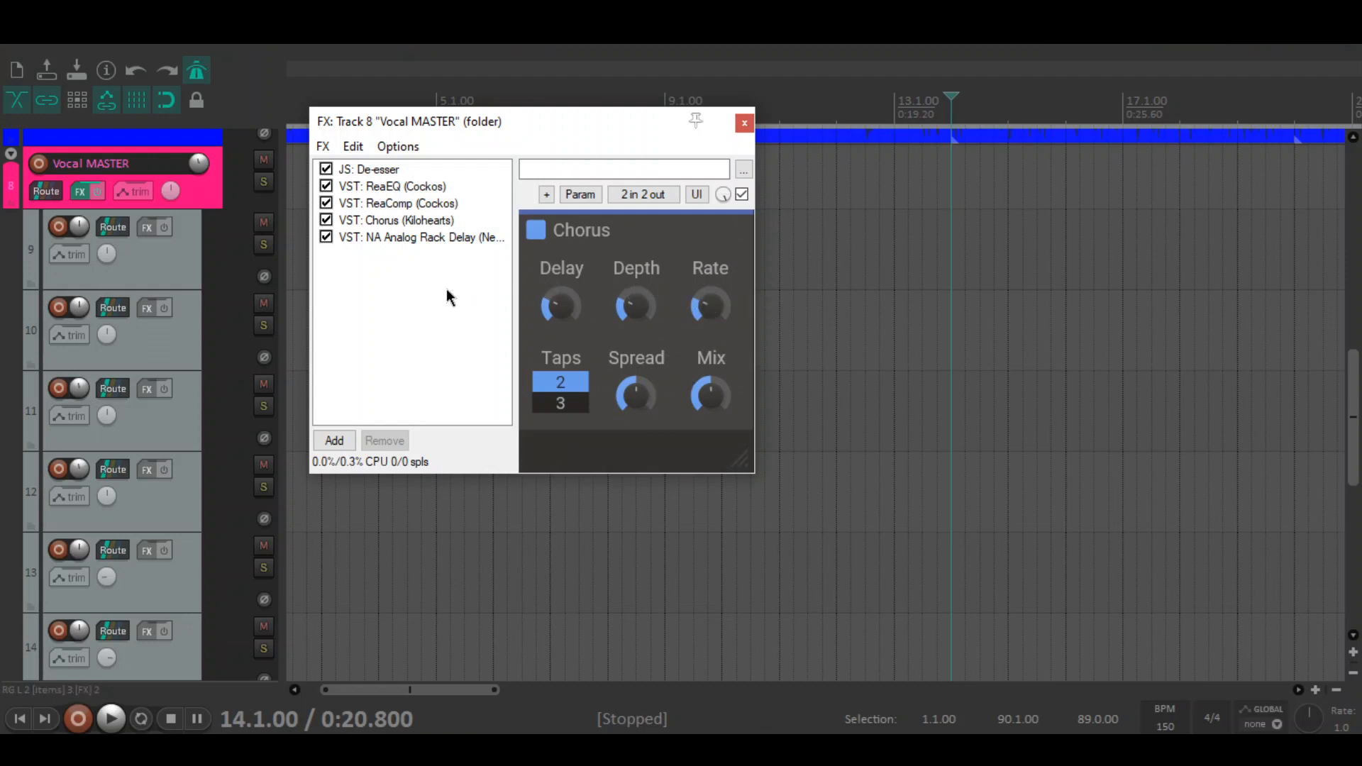
click(466, 237)
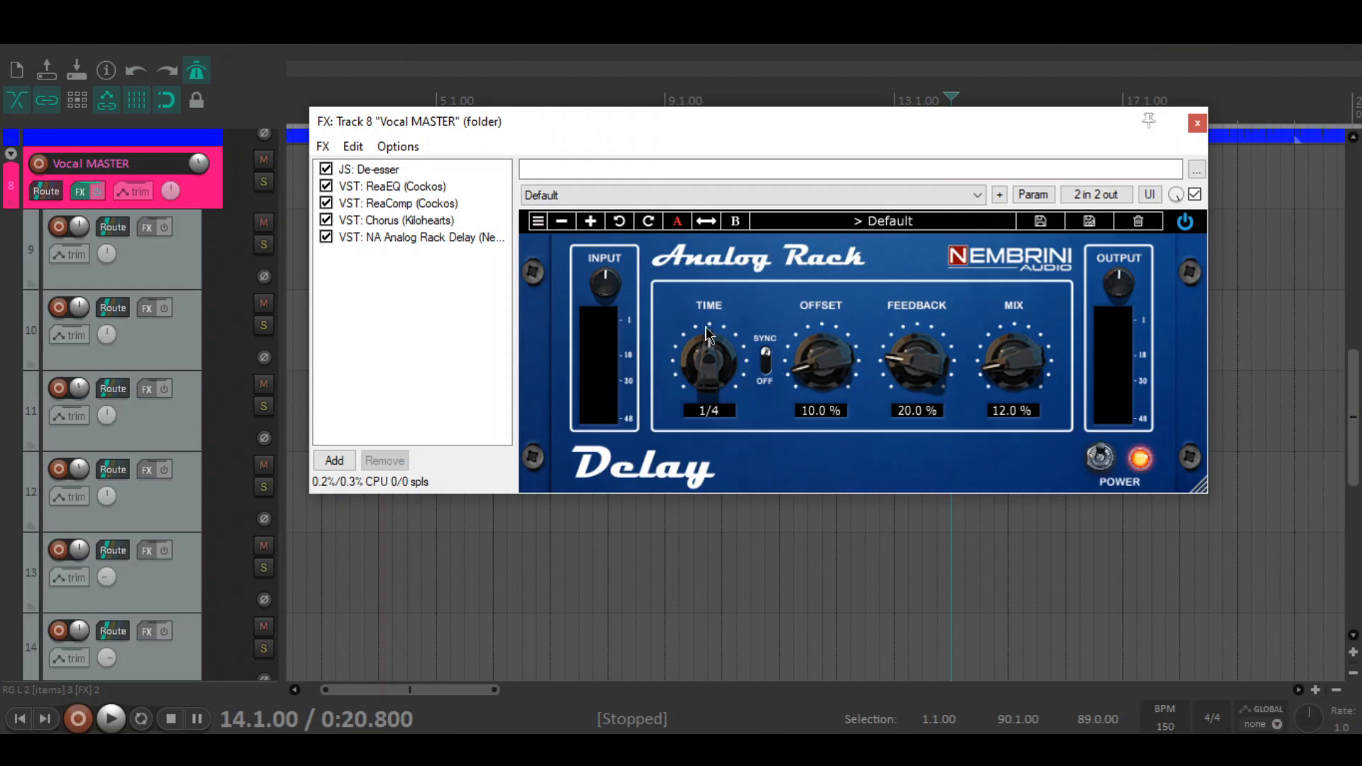
click(1197, 122)
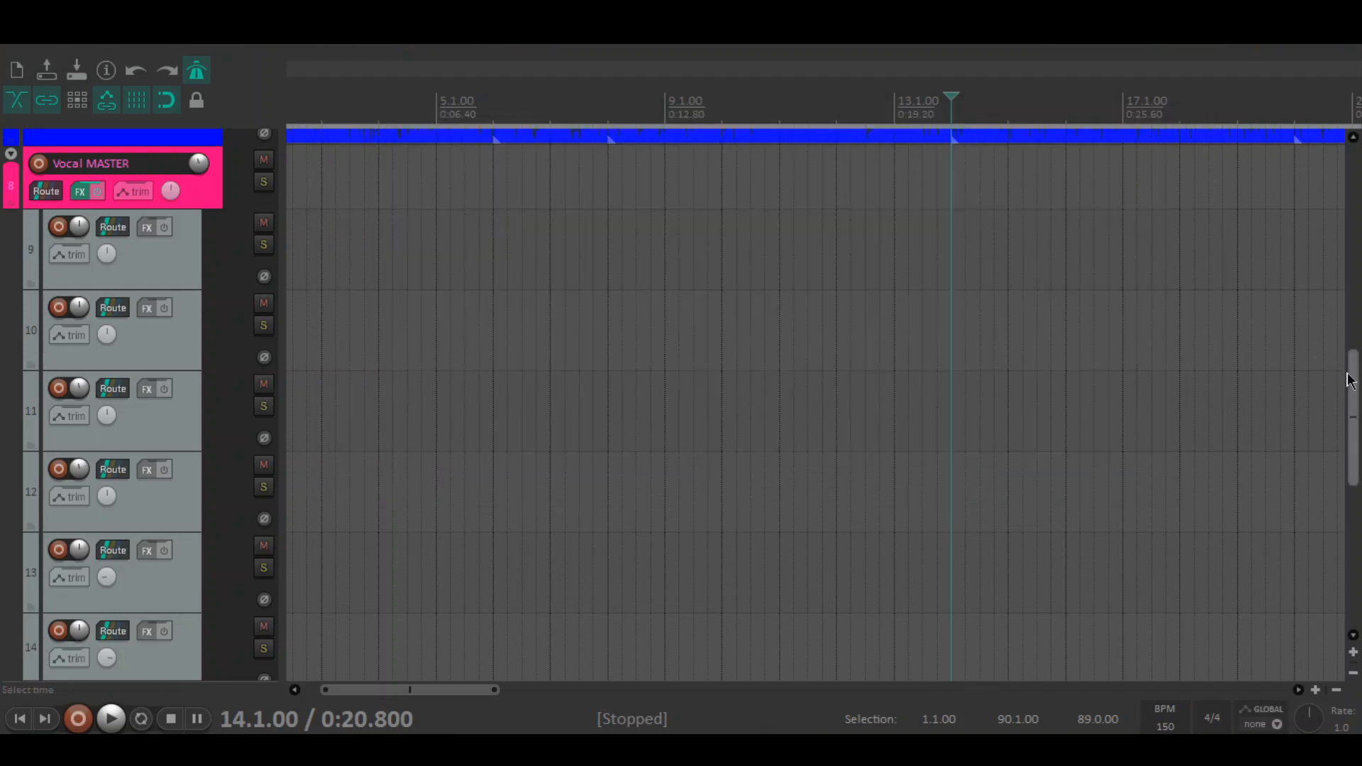
Solo the Vocal MASTER folder and play the vocal section from bar 22.
drag(462, 690, 613, 692)
click(547, 226)
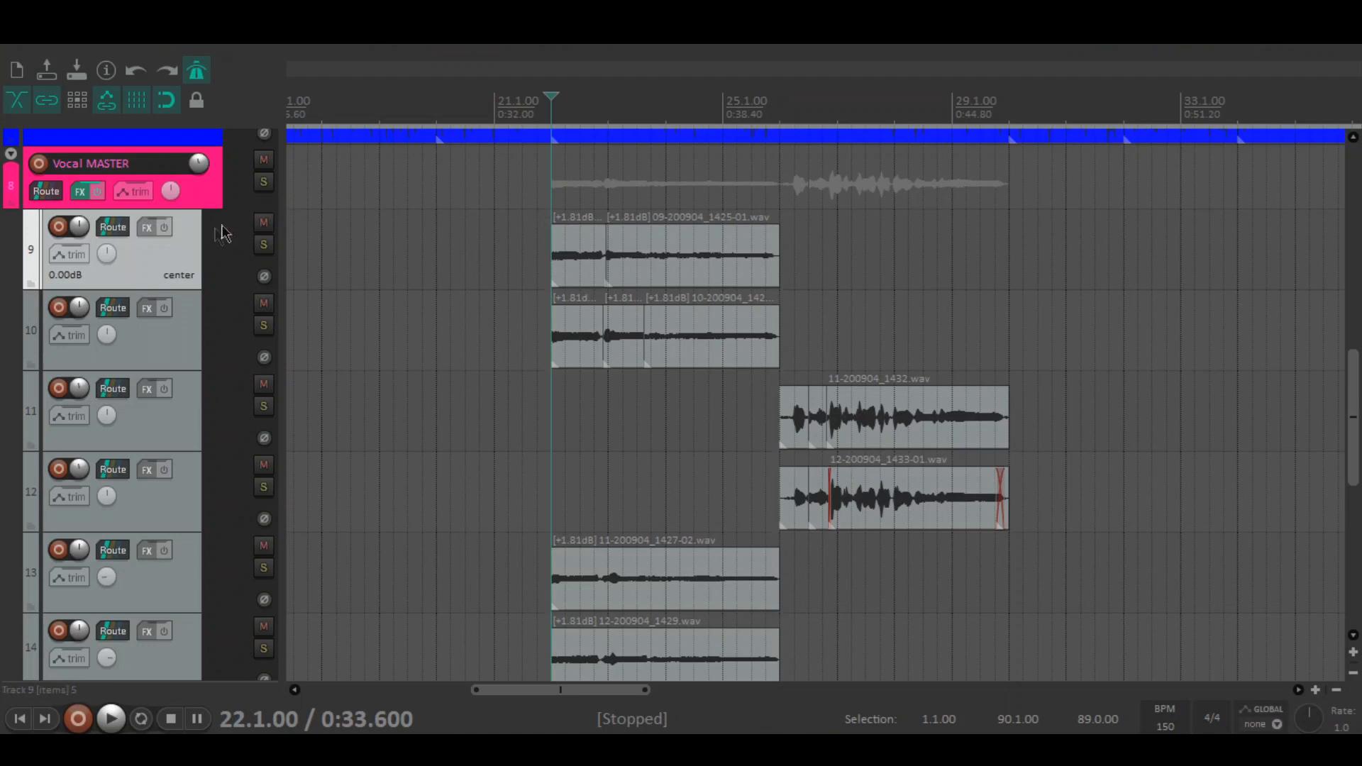
click(269, 184)
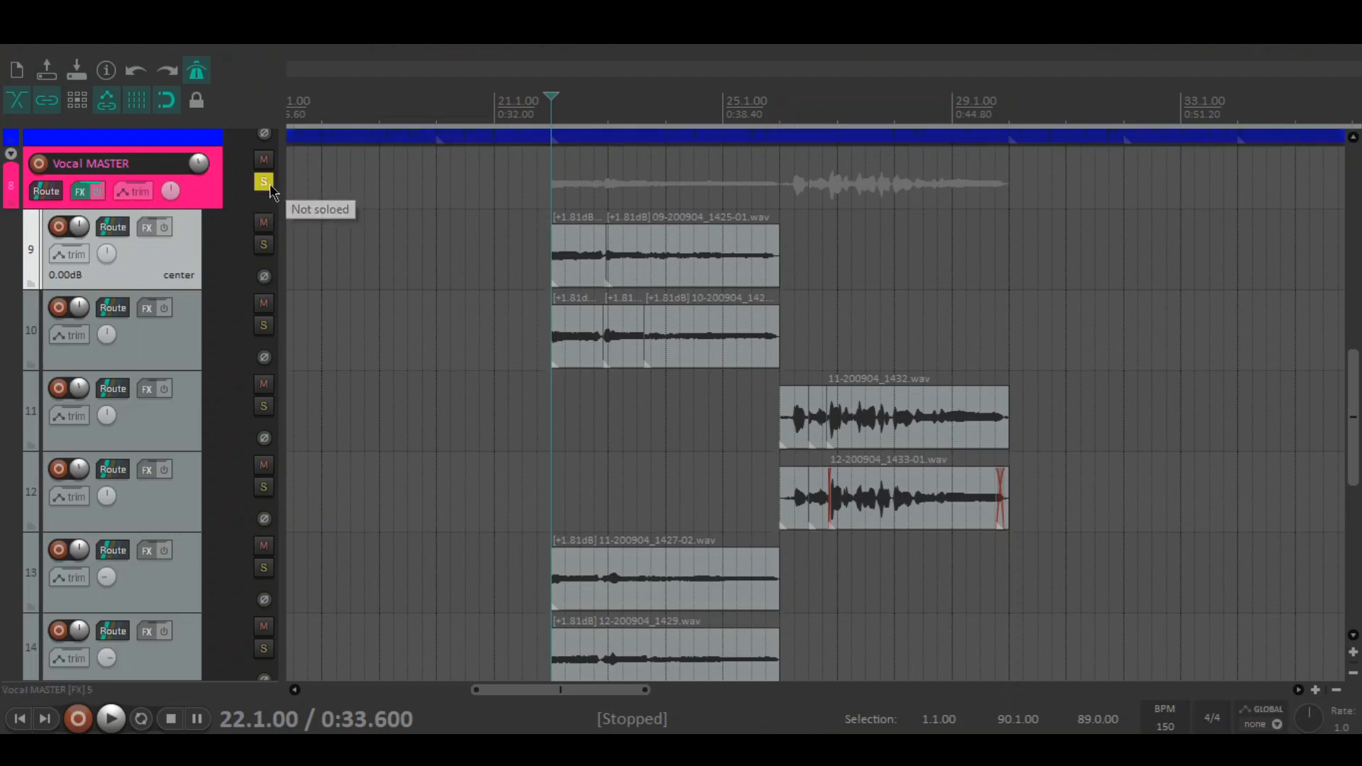
key(space)
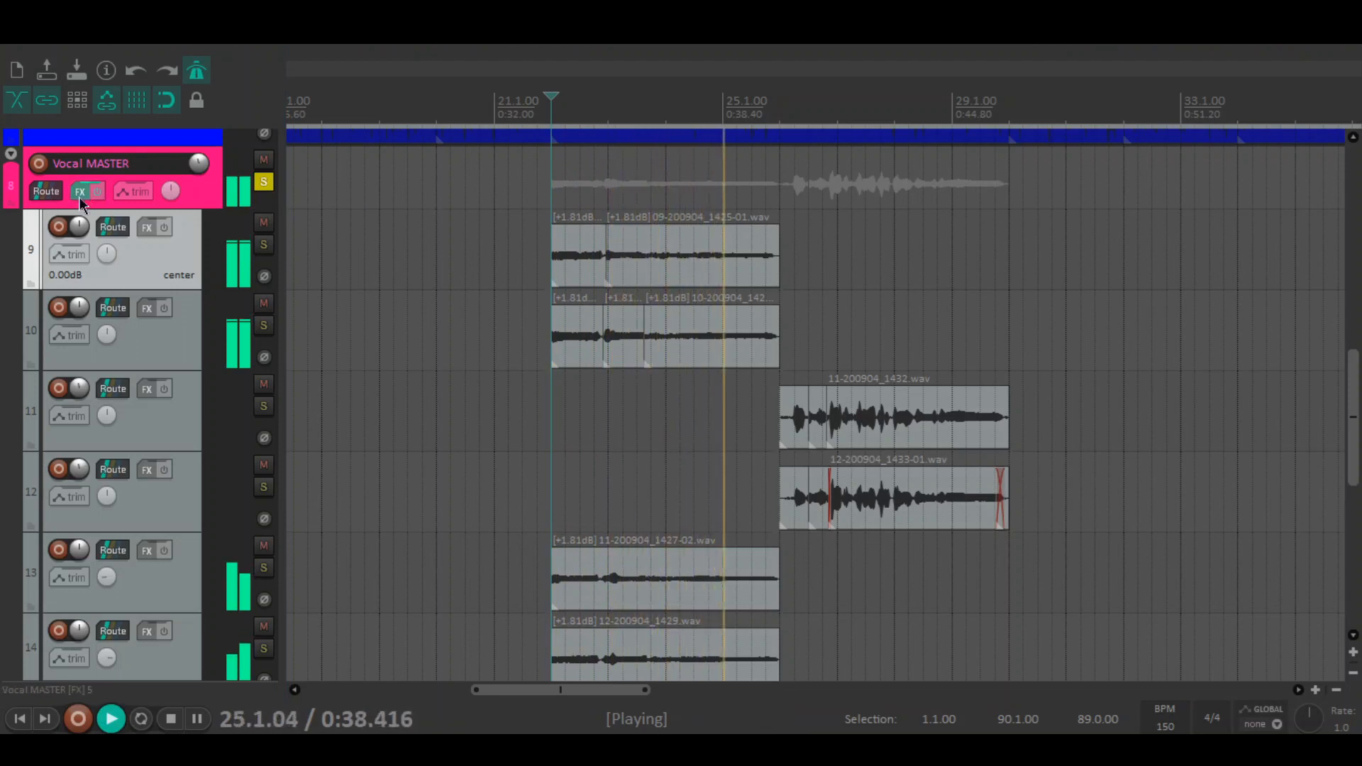
Examine the Vocal MASTER track's Chorus, ReaComp, ReaEQ and De-esser during playback, then stop playback and close the effects window.
click(80, 192)
click(397, 220)
click(414, 205)
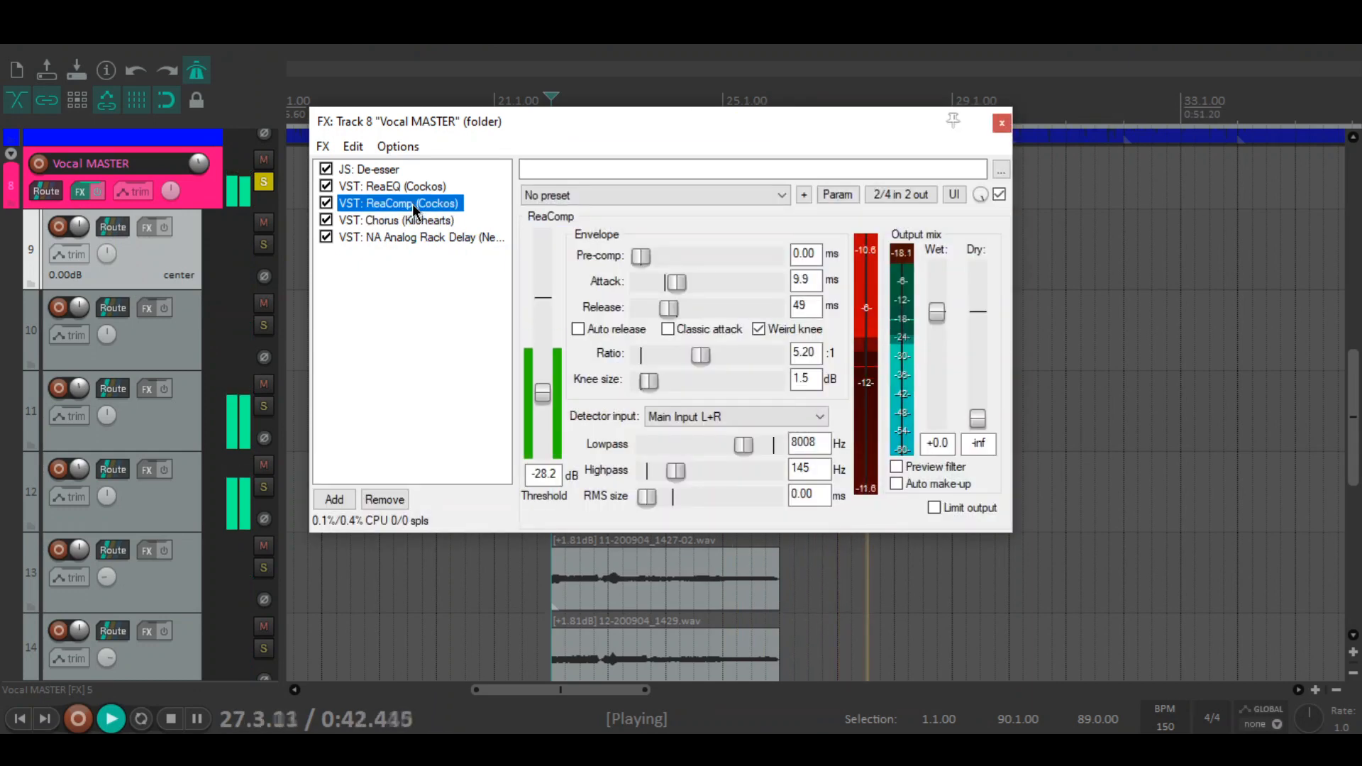
click(394, 186)
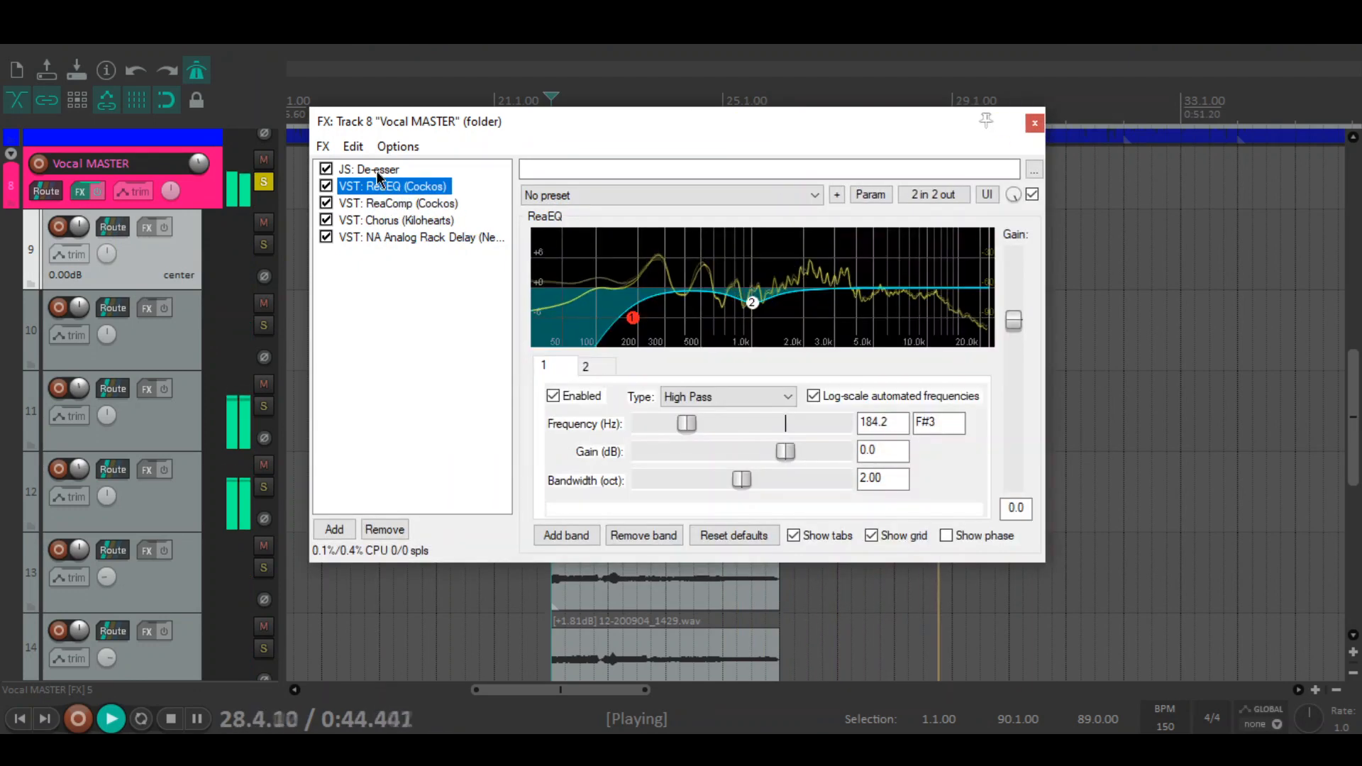
click(378, 170)
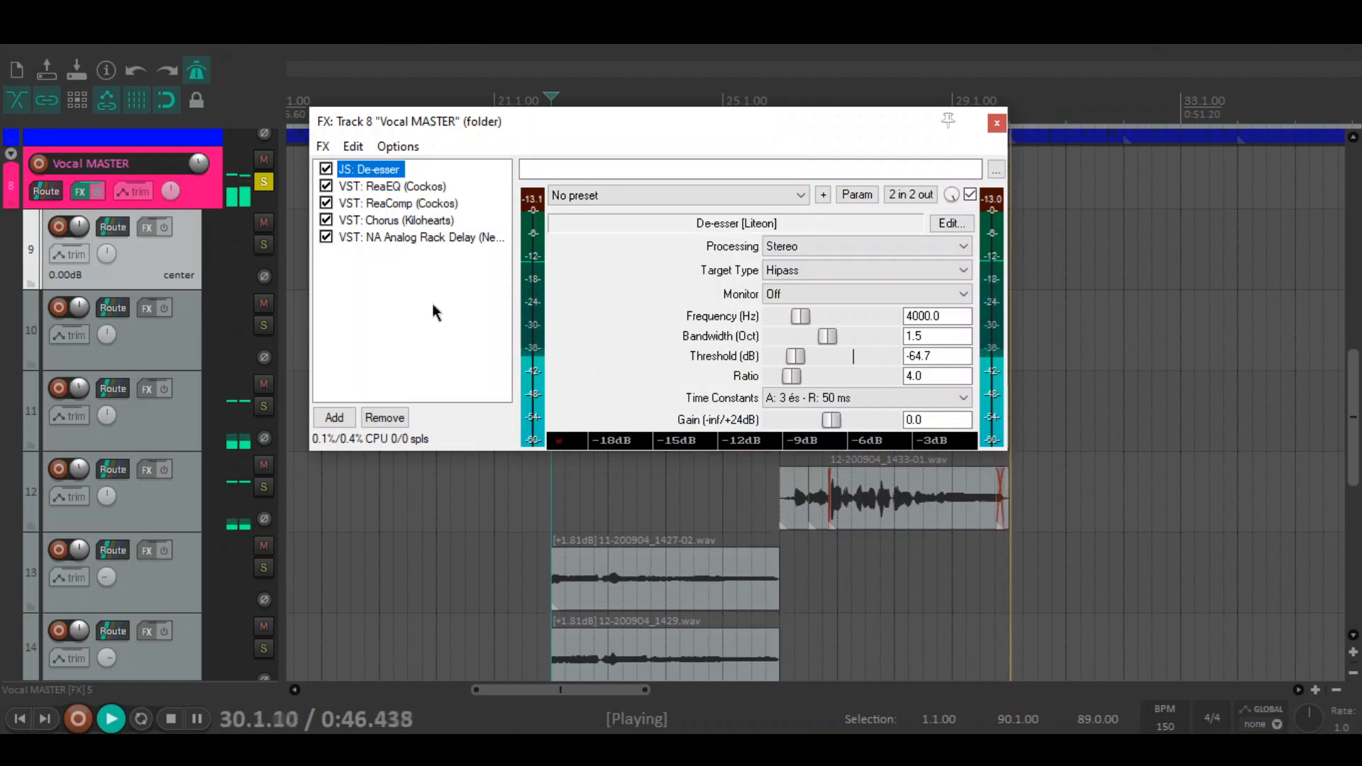
key(space)
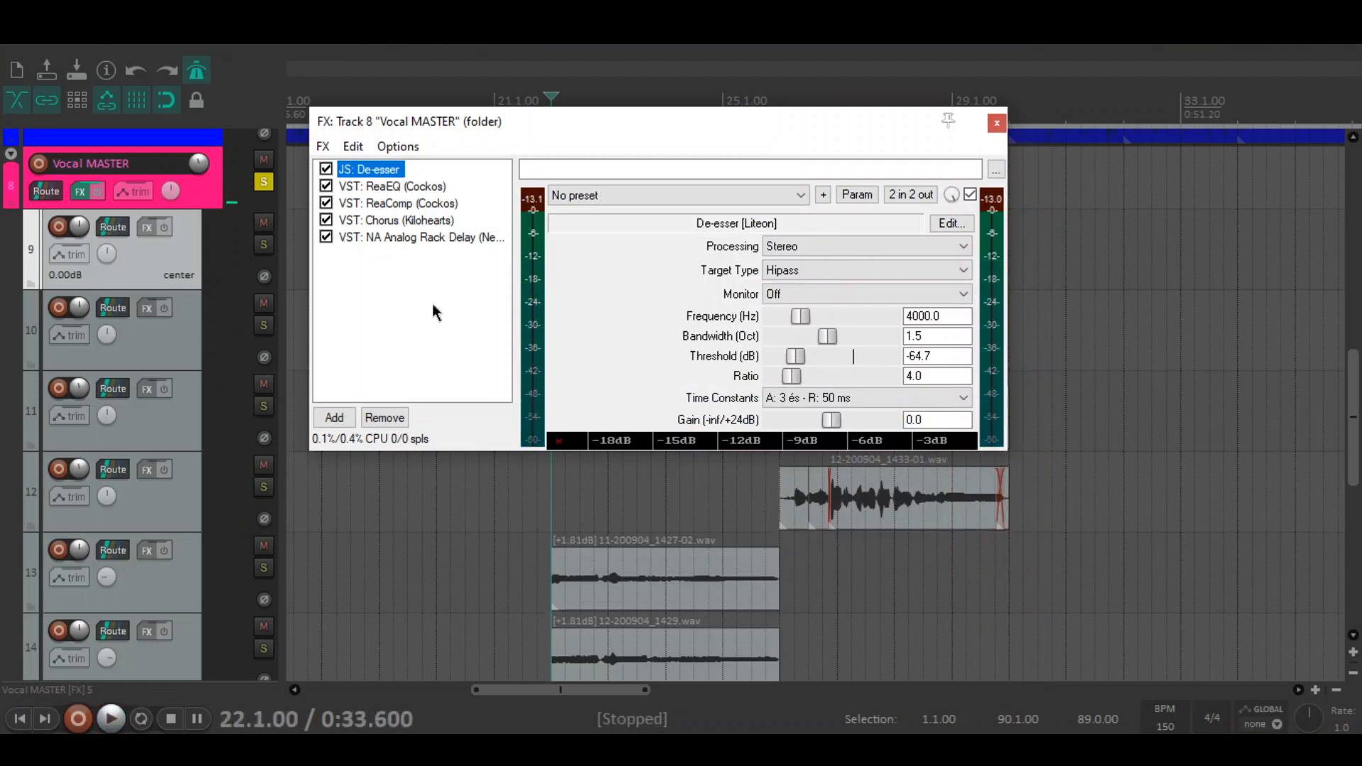
click(997, 122)
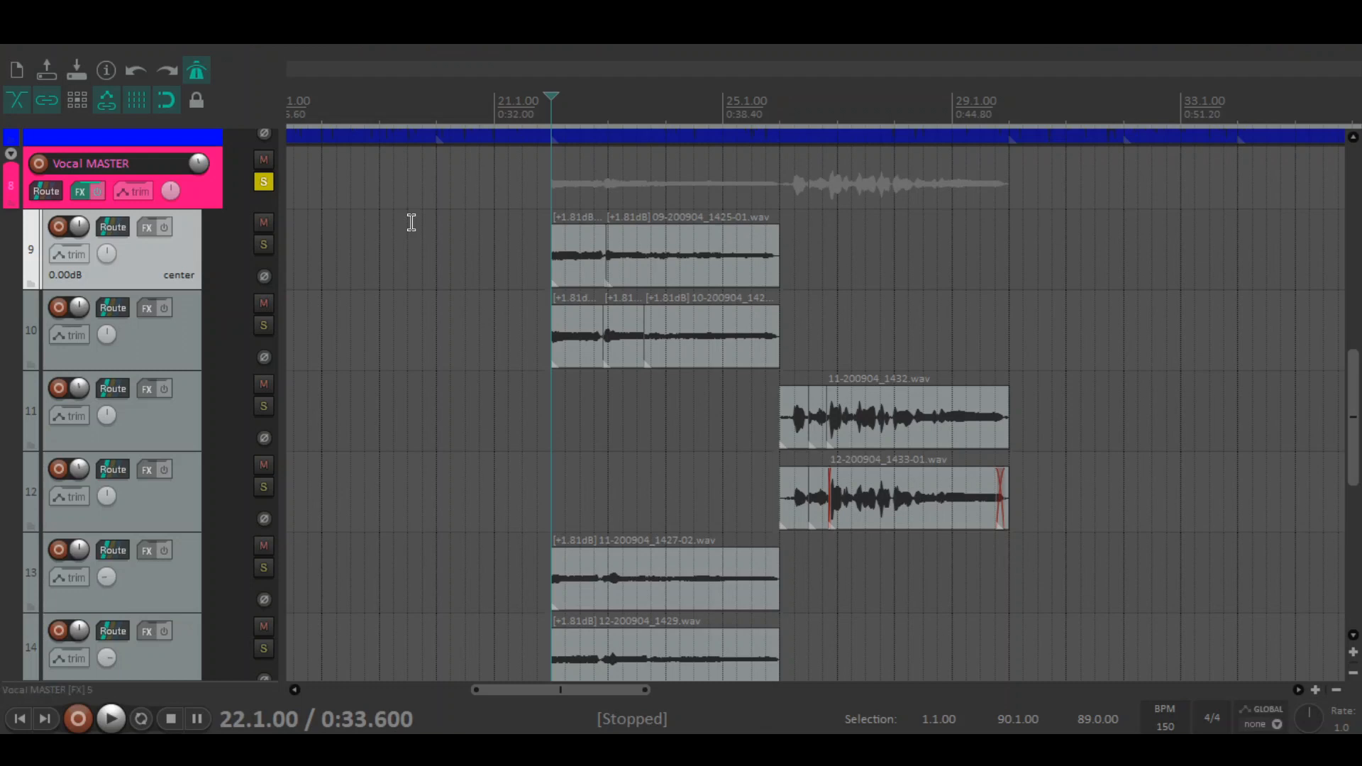
Place the edit cursor at bar 14.3 and examine the De-esser and HeadCrusherFREE on the Metal vocal MASTER folder track.
scroll(411, 222, down, 10)
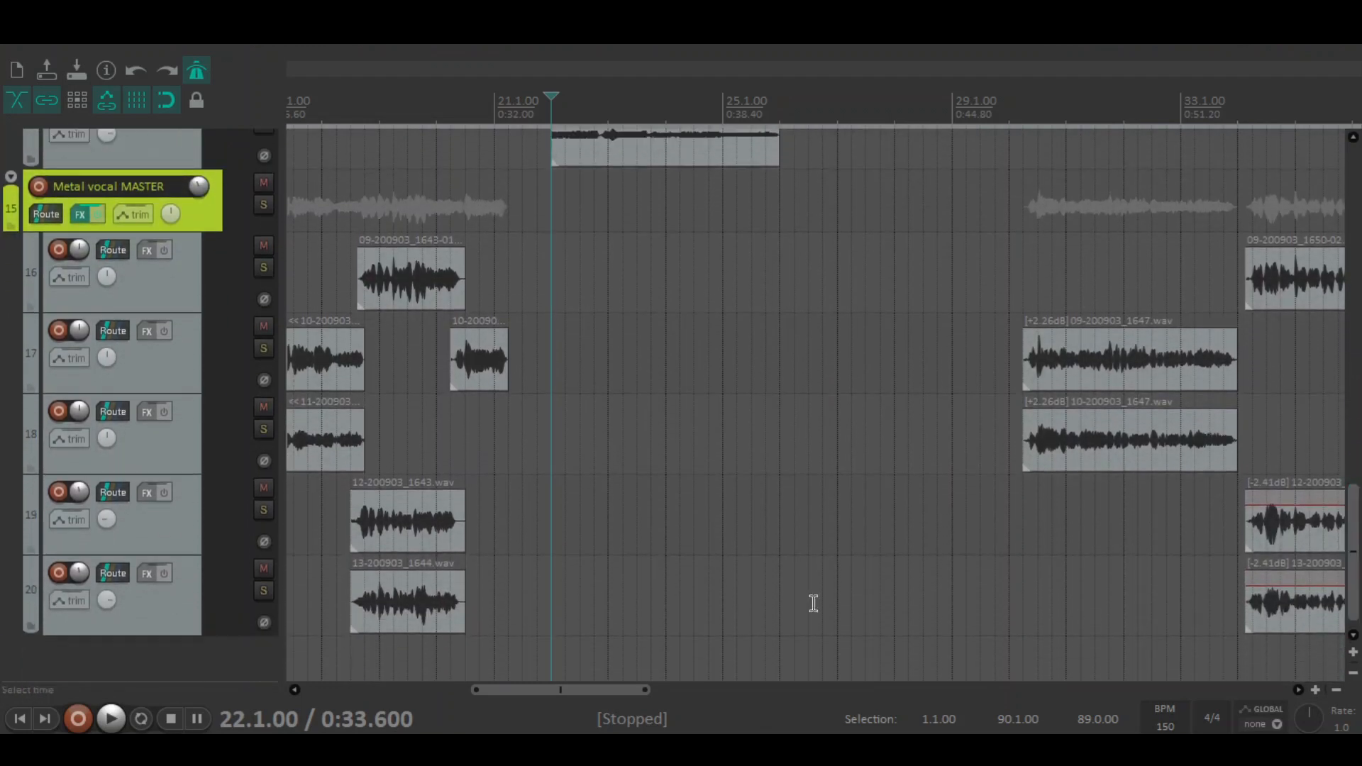
drag(610, 696, 554, 697)
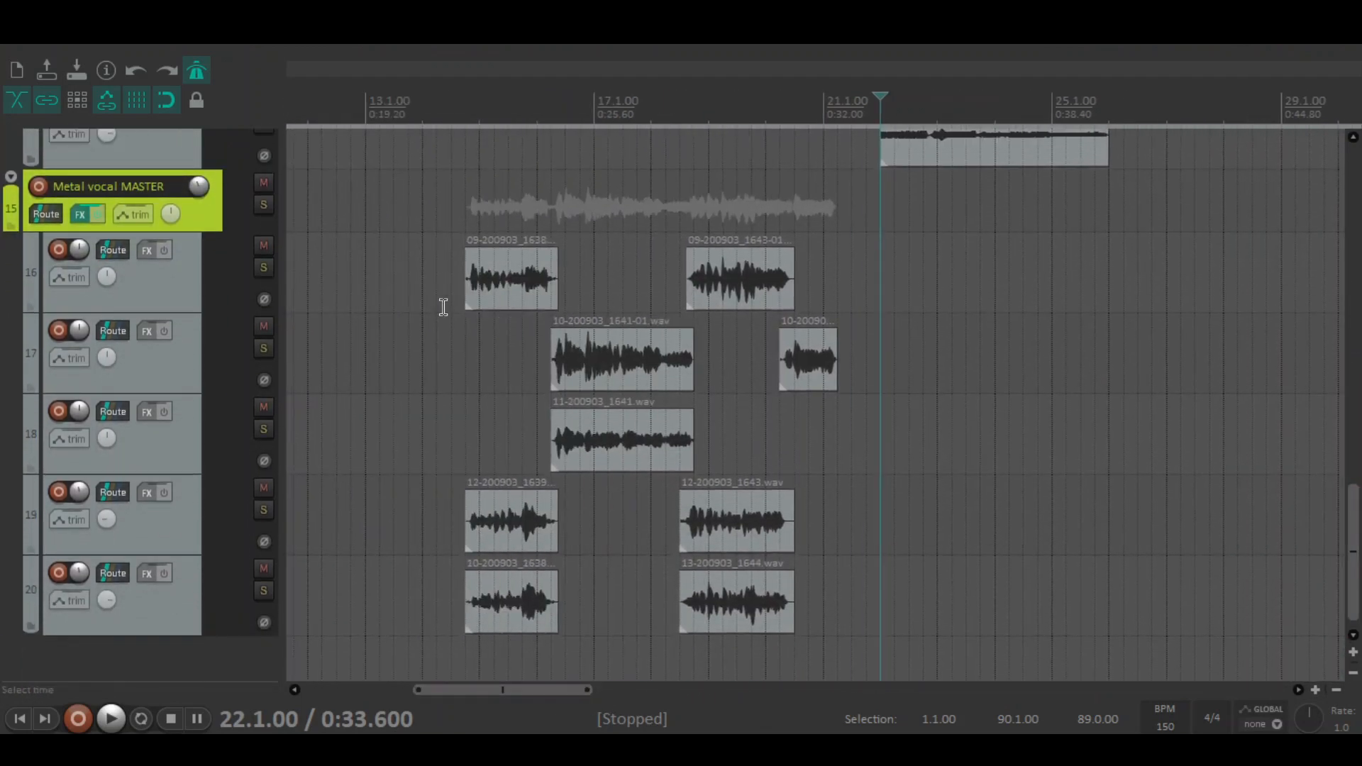
click(456, 256)
click(81, 215)
click(404, 252)
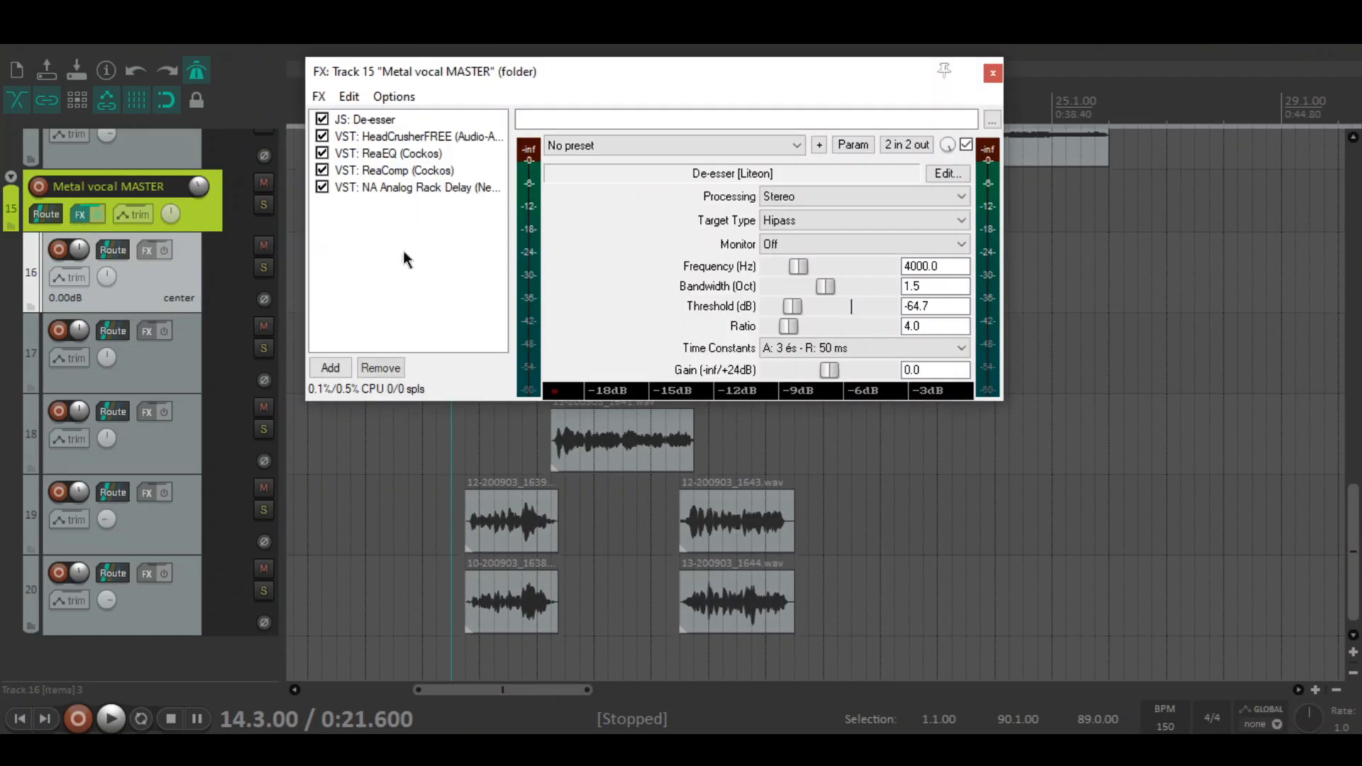
click(381, 121)
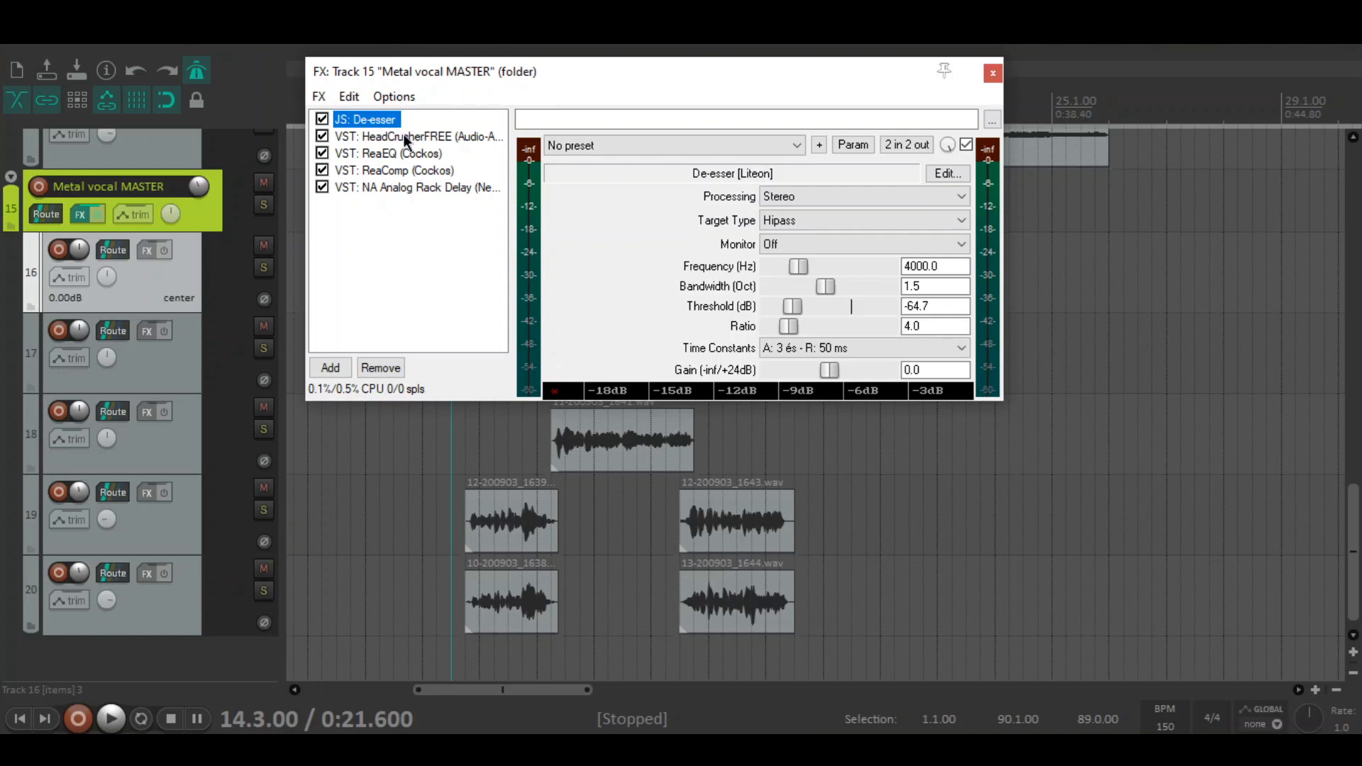
click(403, 134)
click(408, 276)
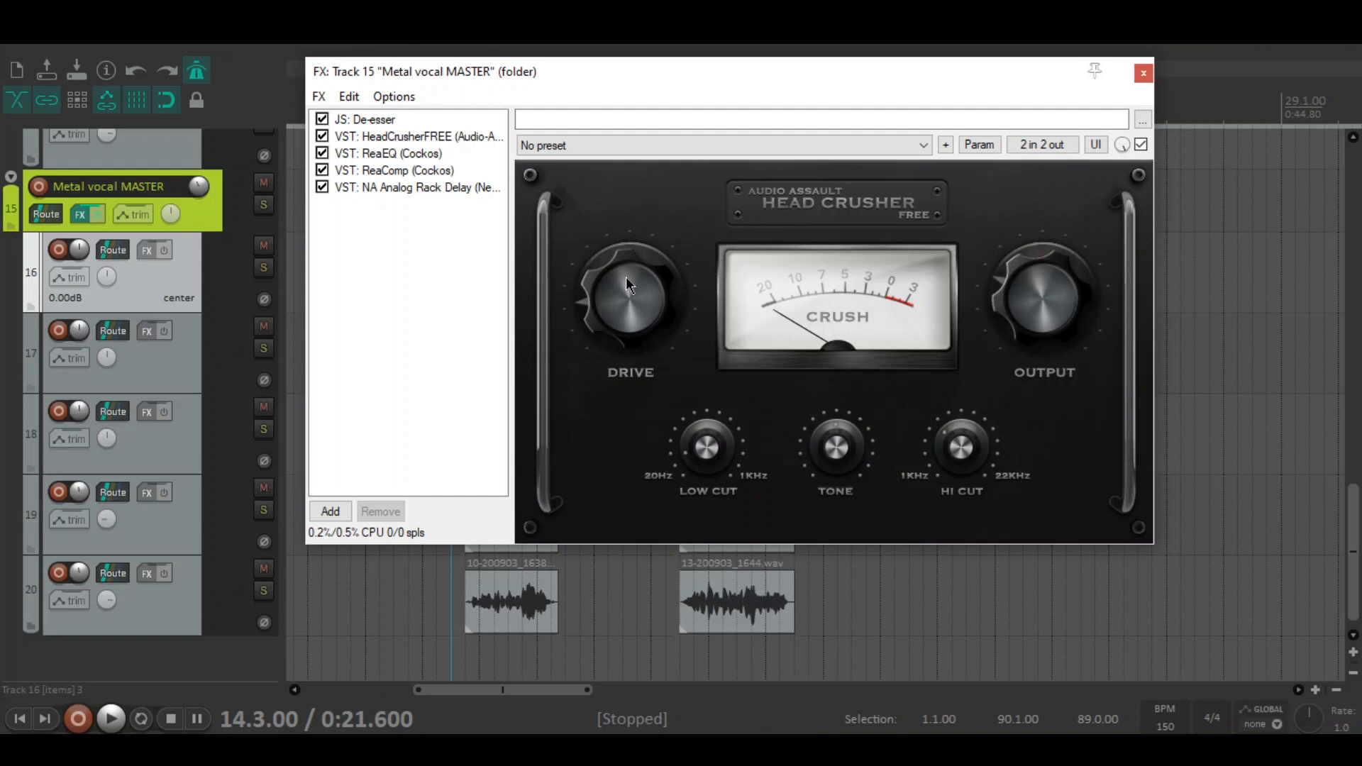
Examine the Metal vocal MASTER track's ReaEQ bands, ReaComp settings and preset list, and the NA Analog Rack Delay.
click(410, 153)
click(416, 272)
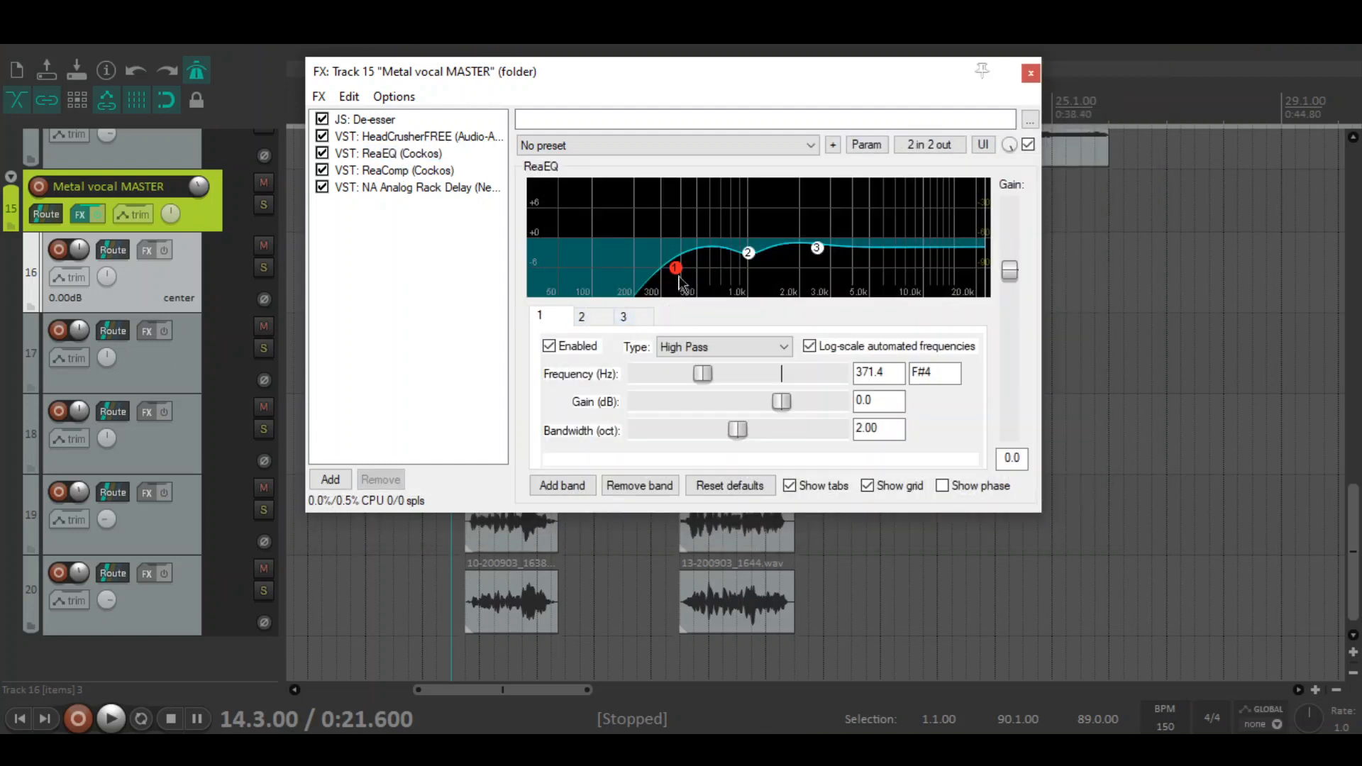
mouse_move(676, 270)
mouse_move(752, 261)
click(426, 171)
click(445, 278)
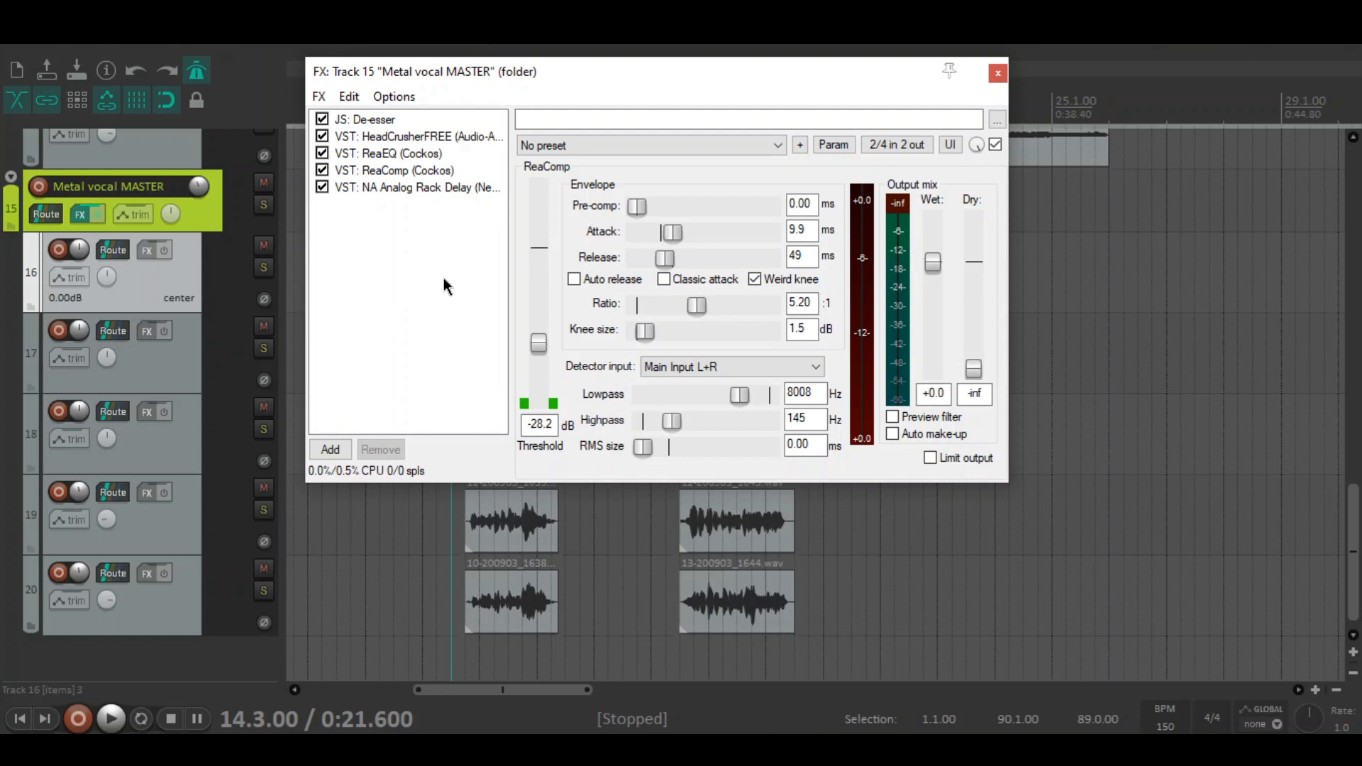
click(658, 142)
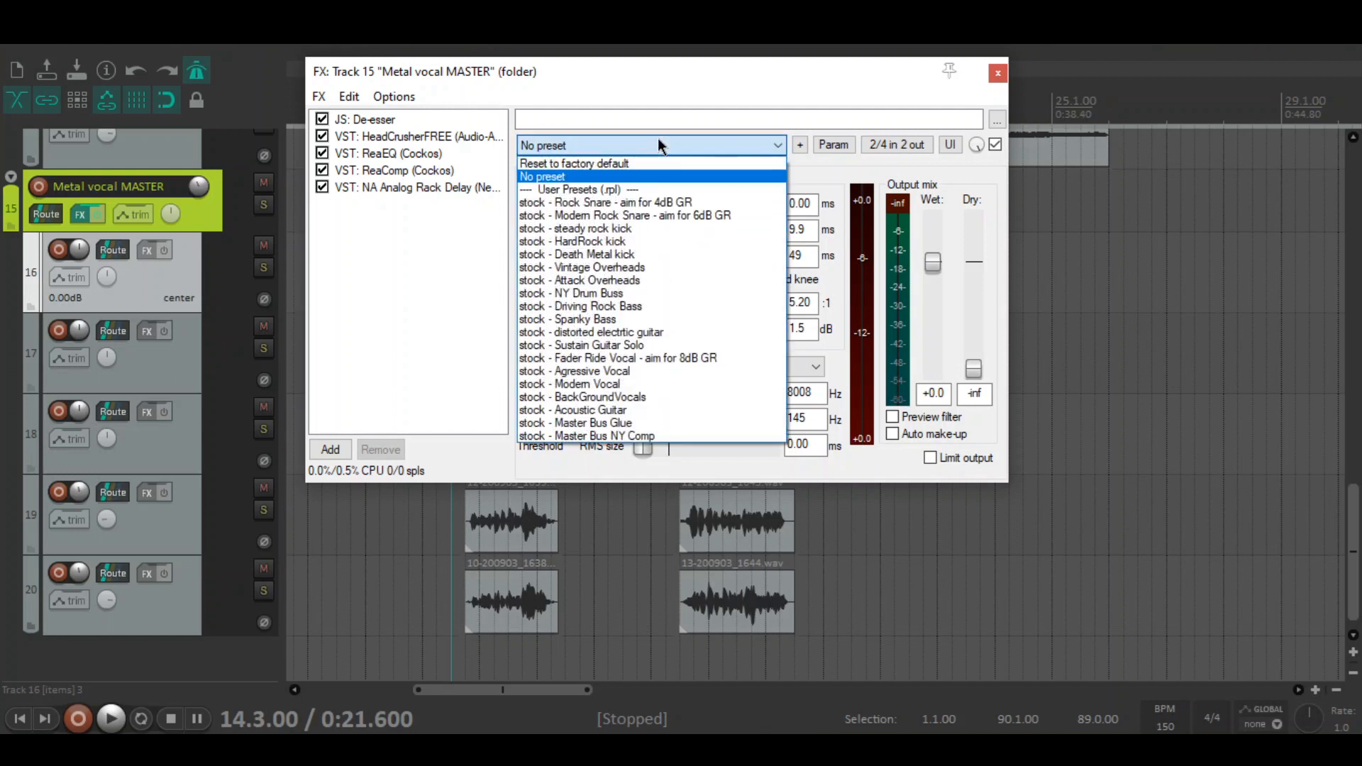
click(658, 142)
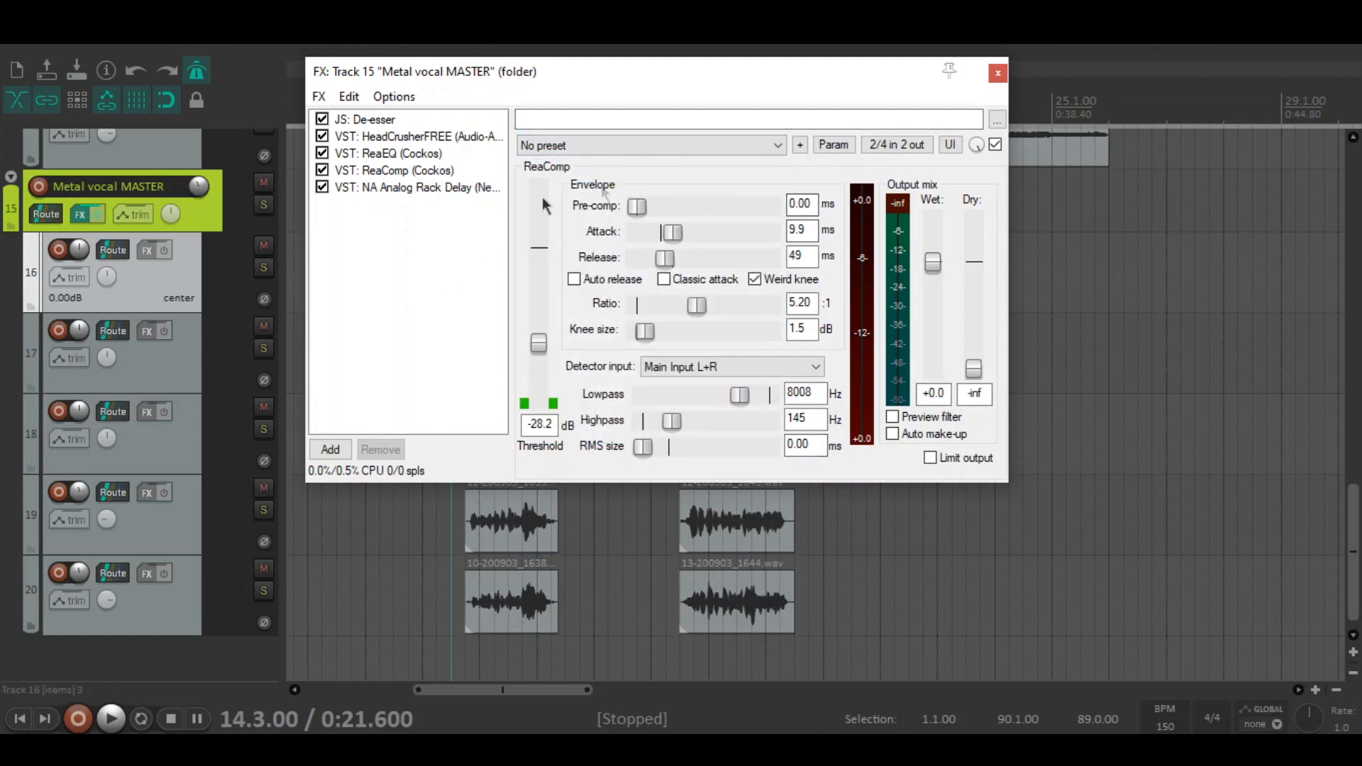
click(446, 187)
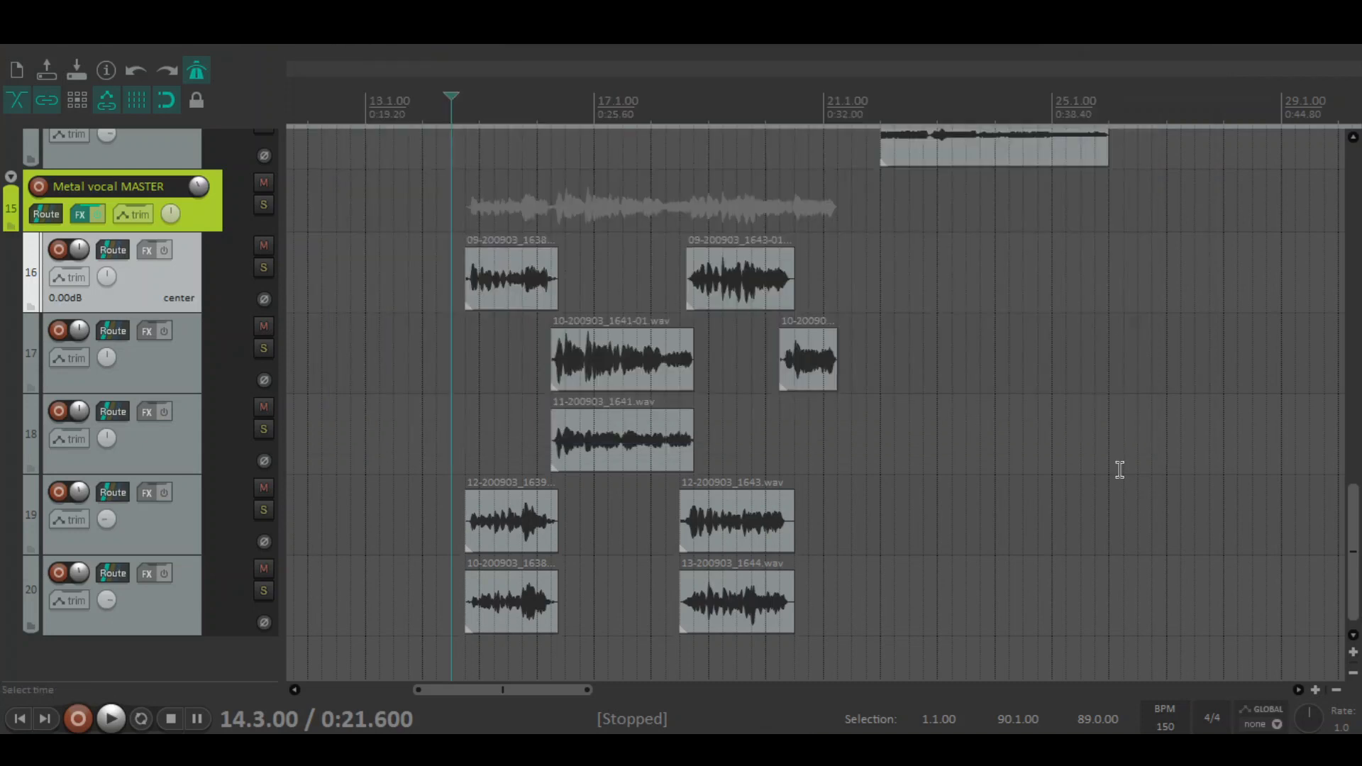
Show the mixer and examine the ReaEQ, Exciter and ReaXcomp settings on the master track.
key(ctrl+m)
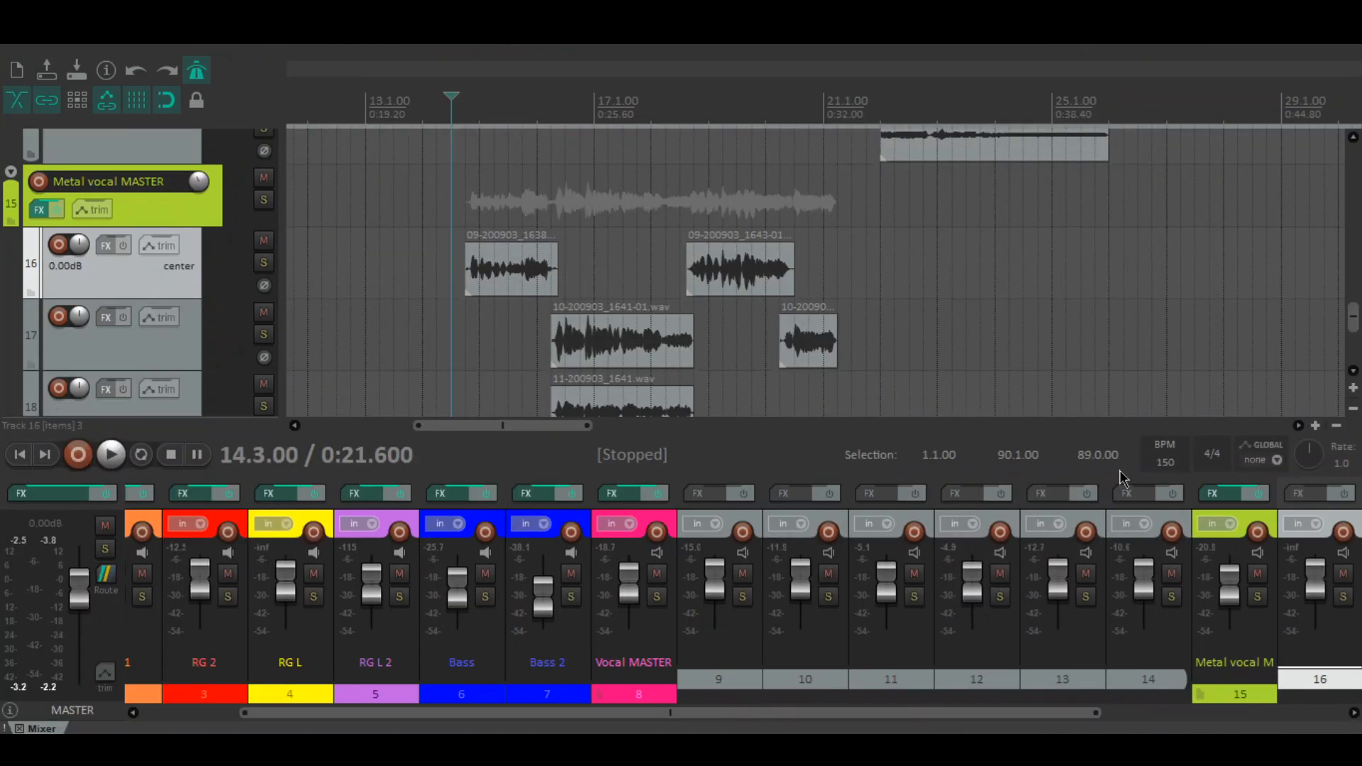
click(67, 497)
click(140, 308)
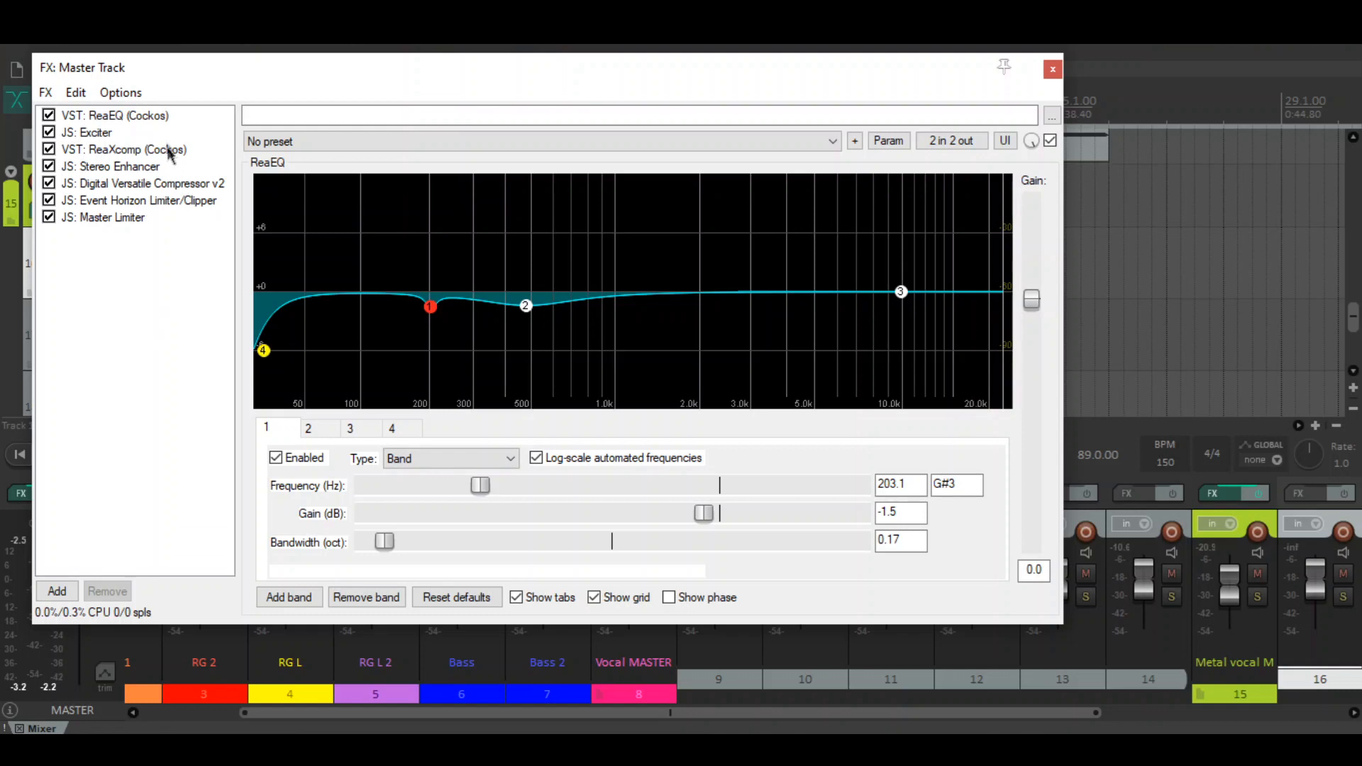
click(143, 115)
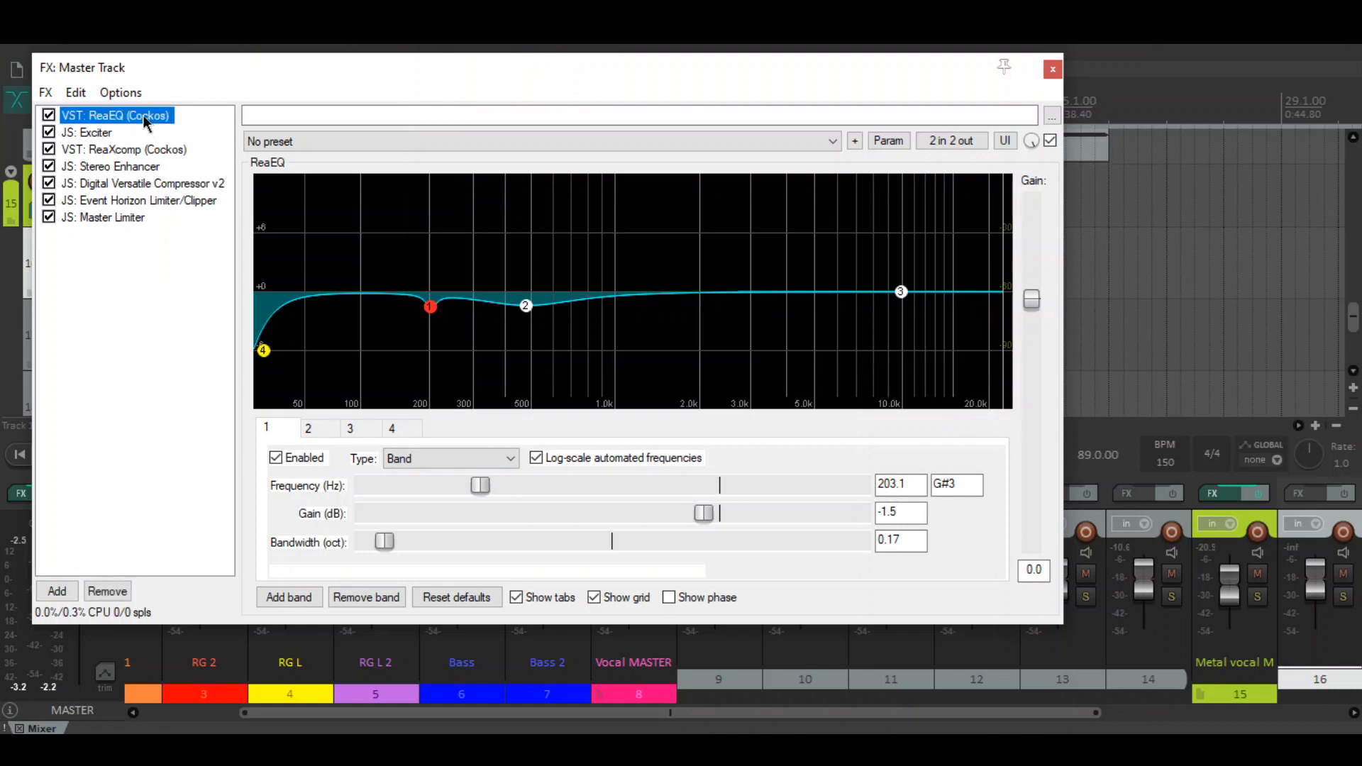
click(107, 134)
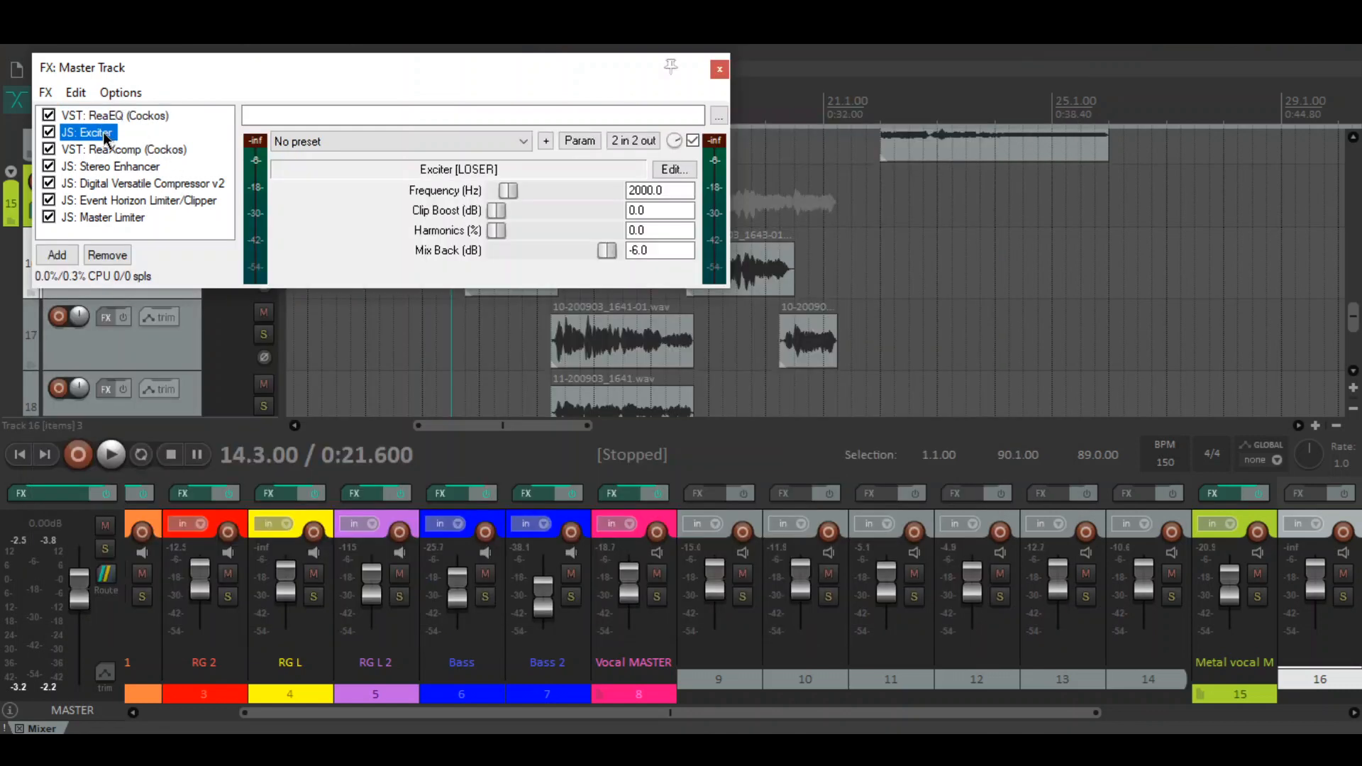
click(130, 150)
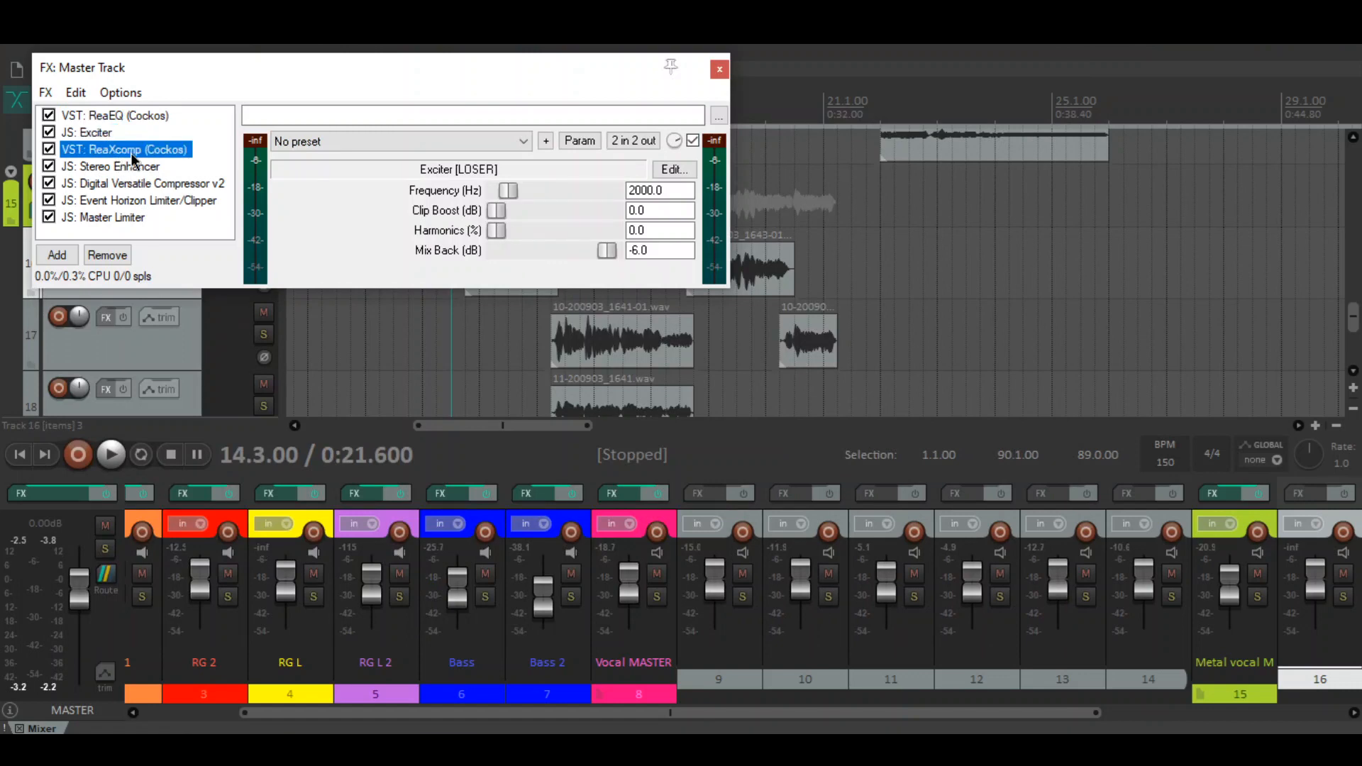
click(164, 278)
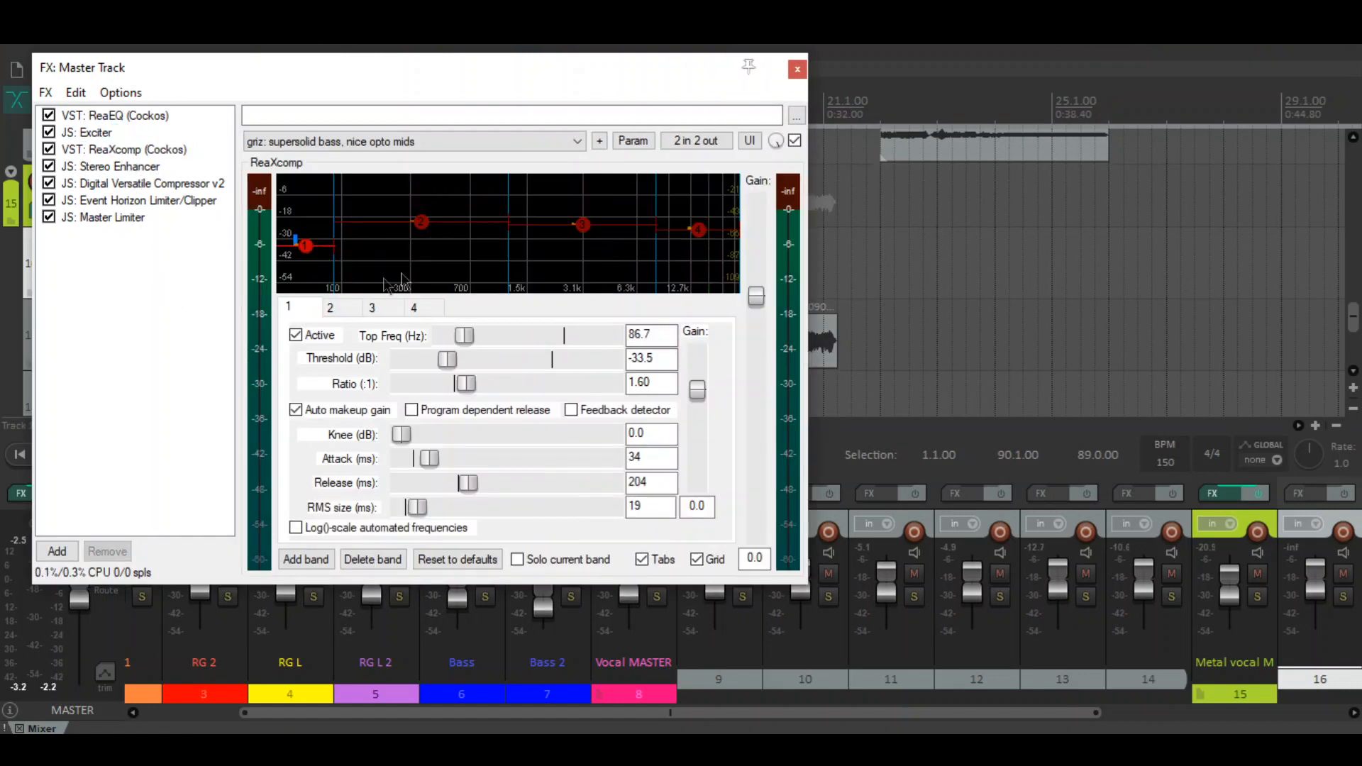
Examine the Stereo Enhancer and Digital Versatile Compressor v2 settings on the master track.
click(159, 166)
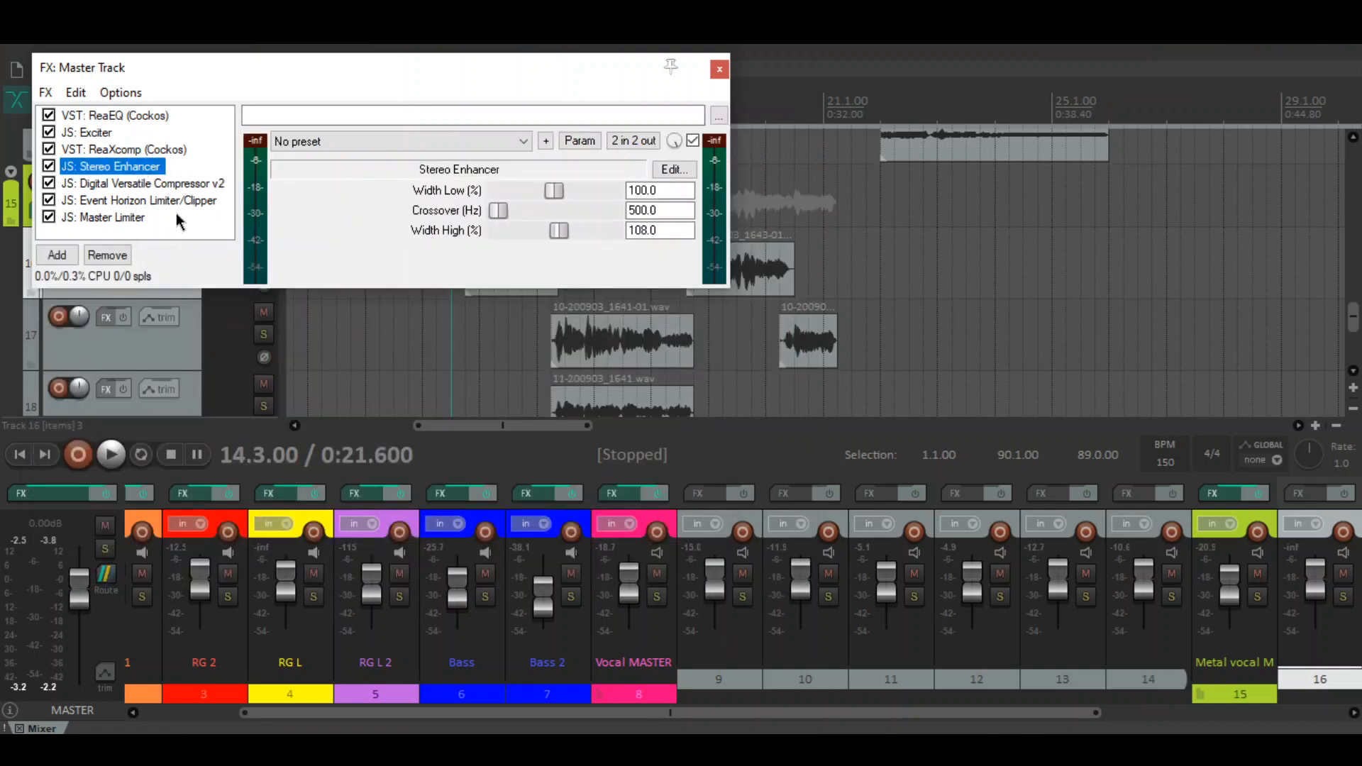
click(157, 183)
click(143, 275)
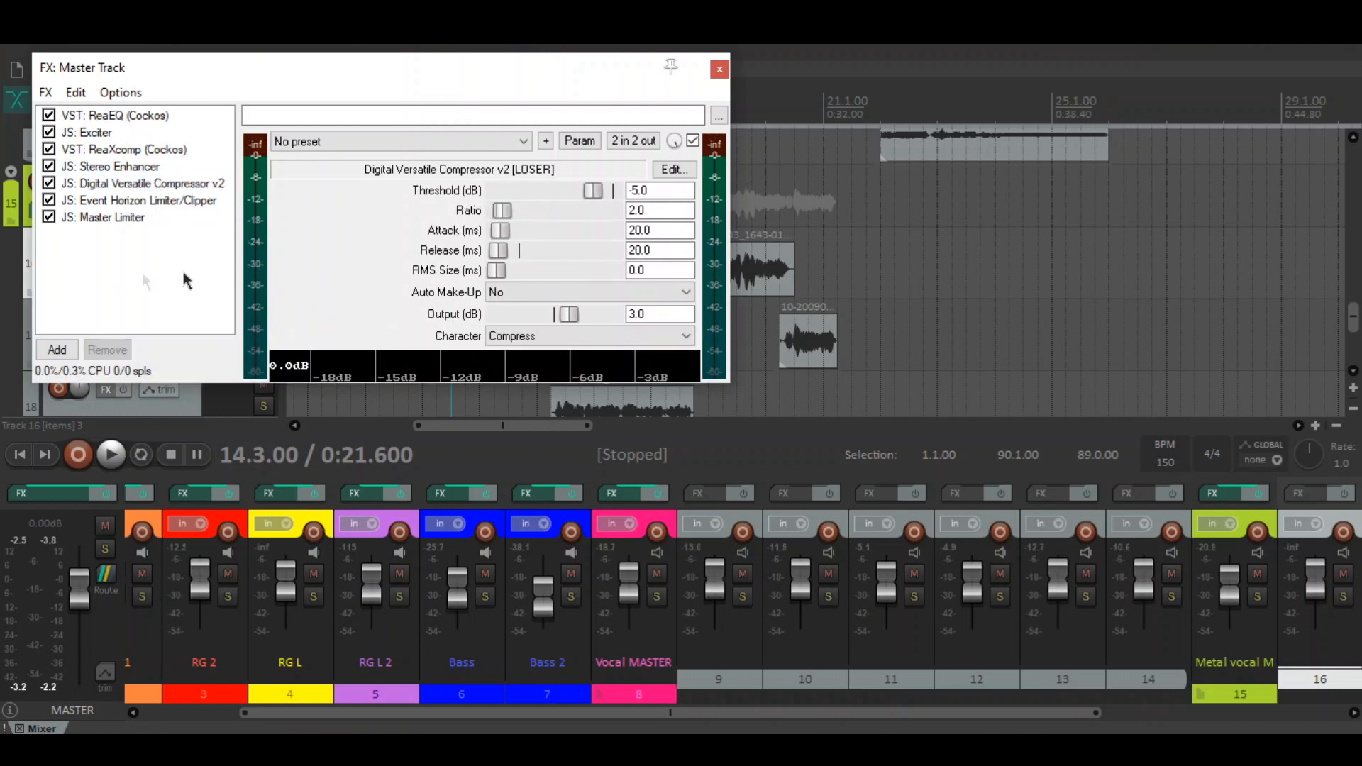
Compare the Event Horizon Limiter/Clipper and Master Limiter settings at the end of the master track's effects chain.
click(172, 199)
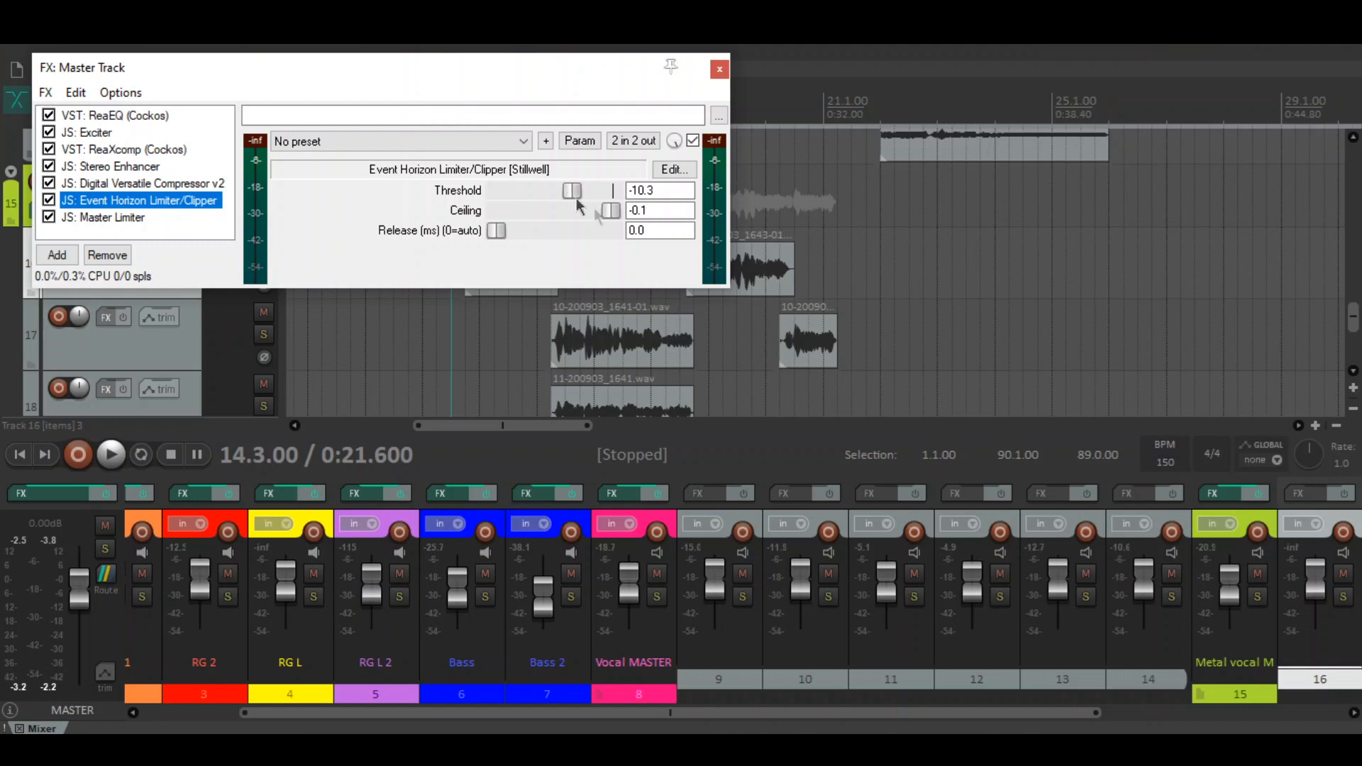
click(132, 222)
click(137, 258)
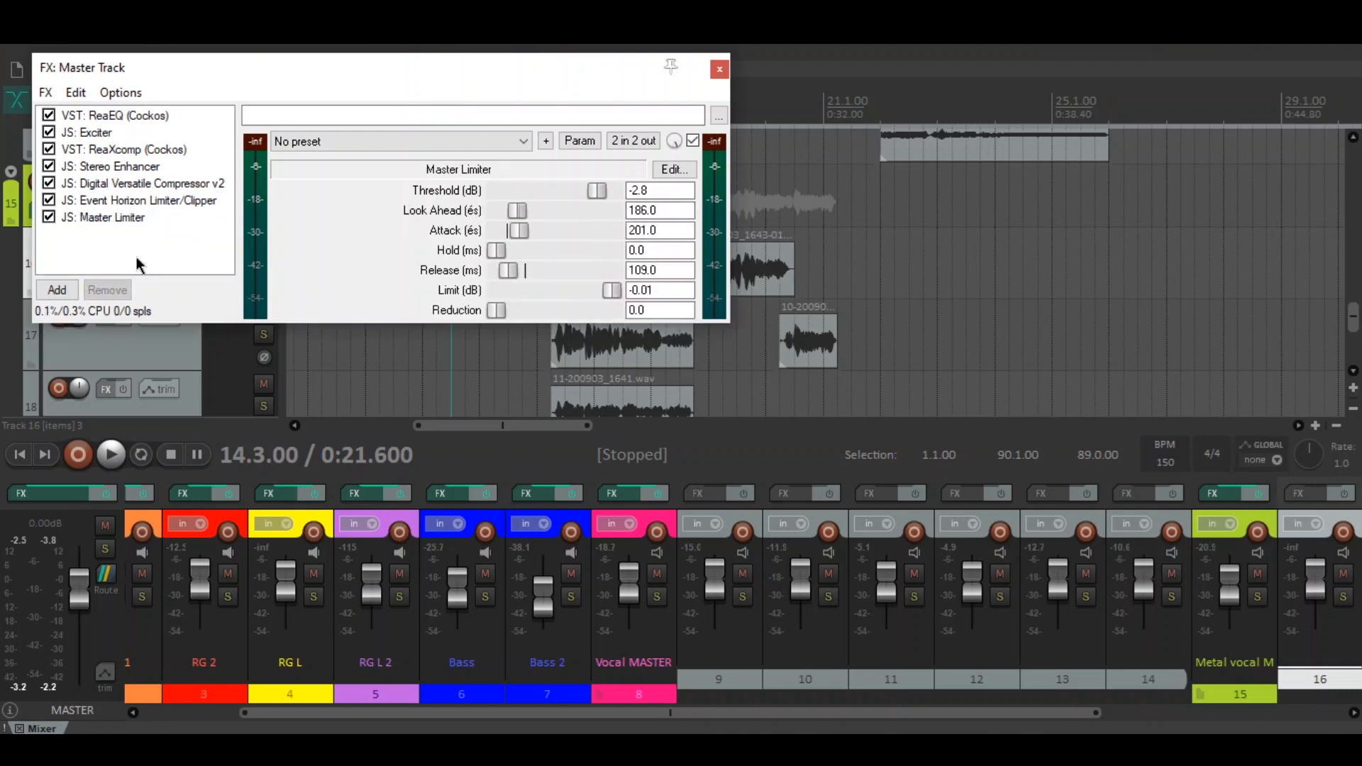
click(155, 200)
click(122, 217)
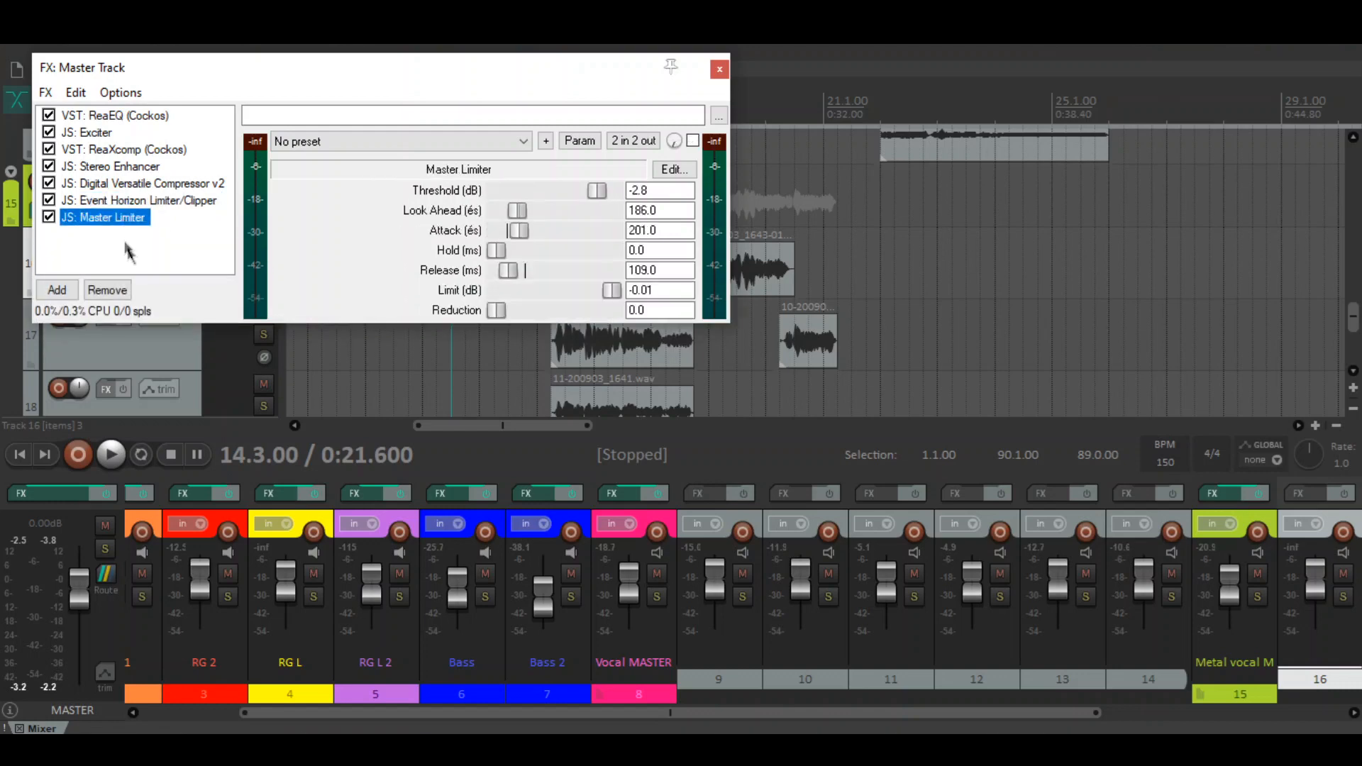
click(133, 243)
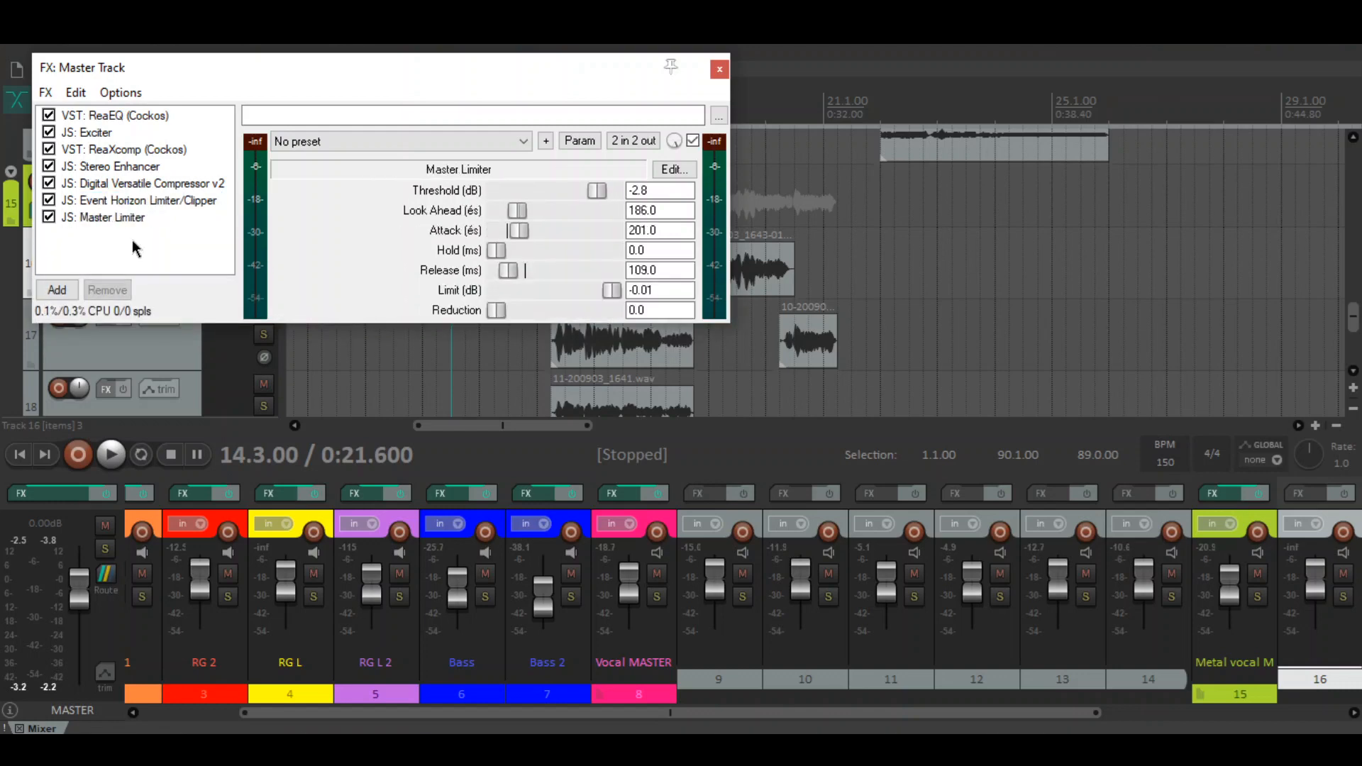